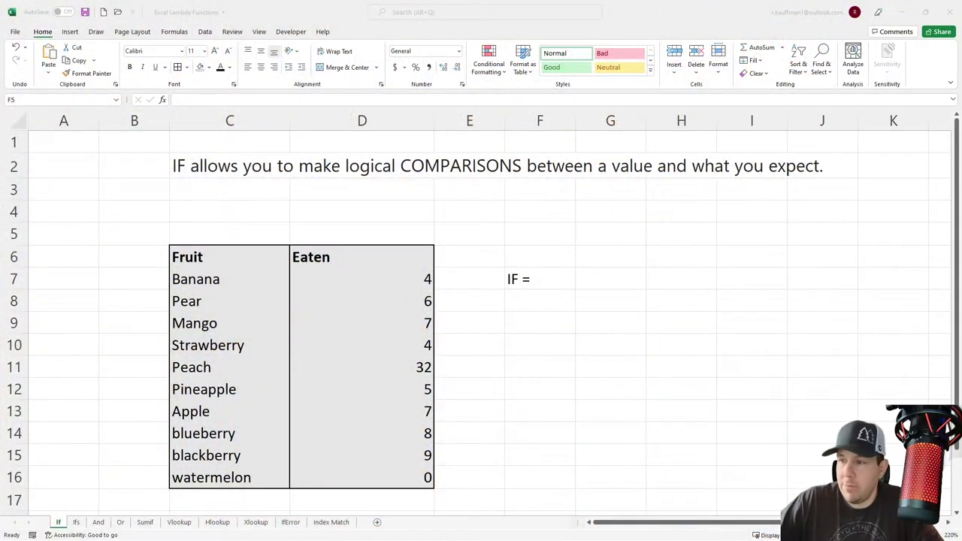
- Start an IF formula in G7 that tests whether C7 equals "Banana"
drag(208, 253, 371, 485)
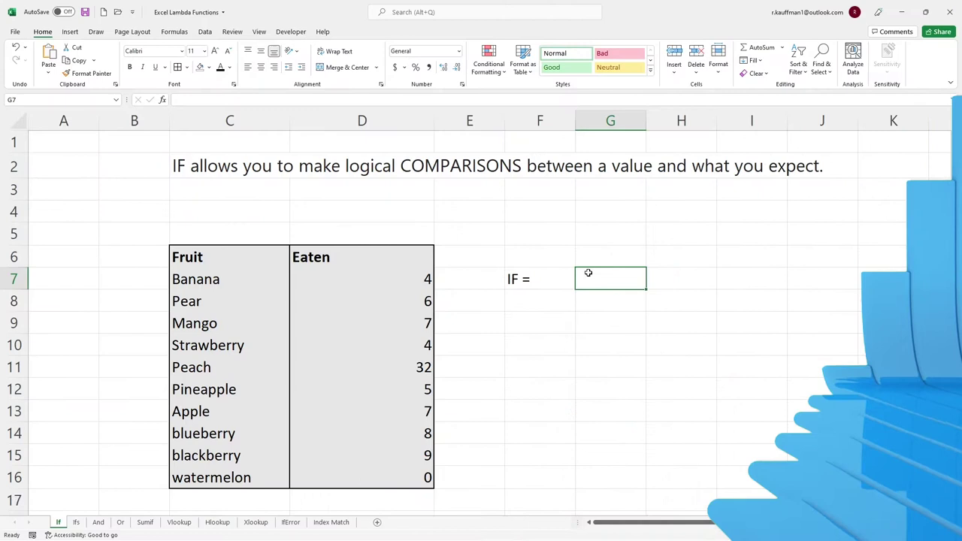
text(=if()
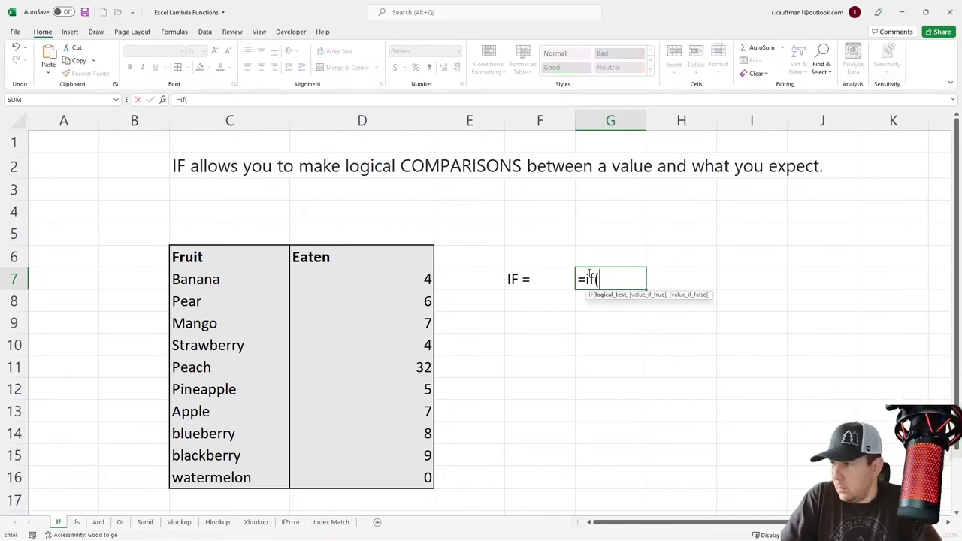
text(d7)
key(BackSpace)
key(BackSpace)
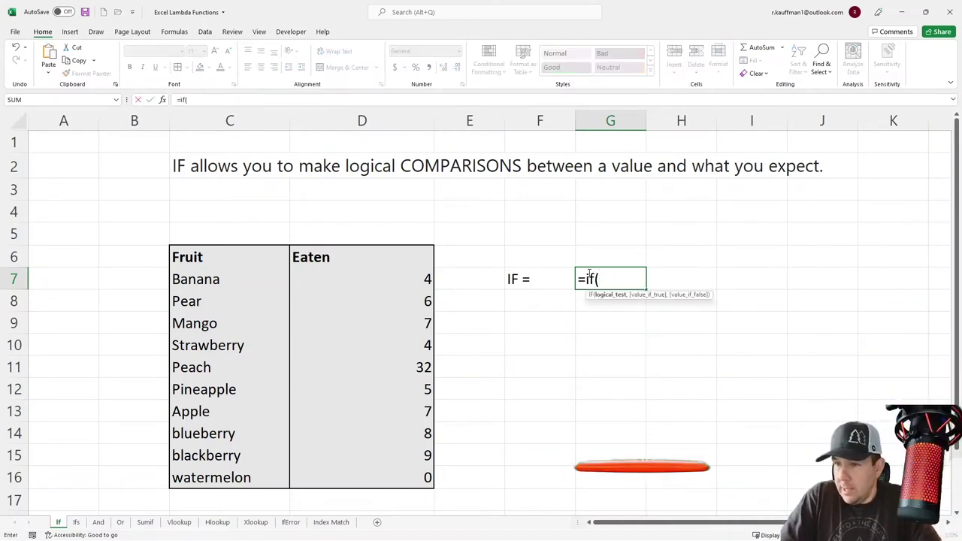
click(238, 278)
text(="B)
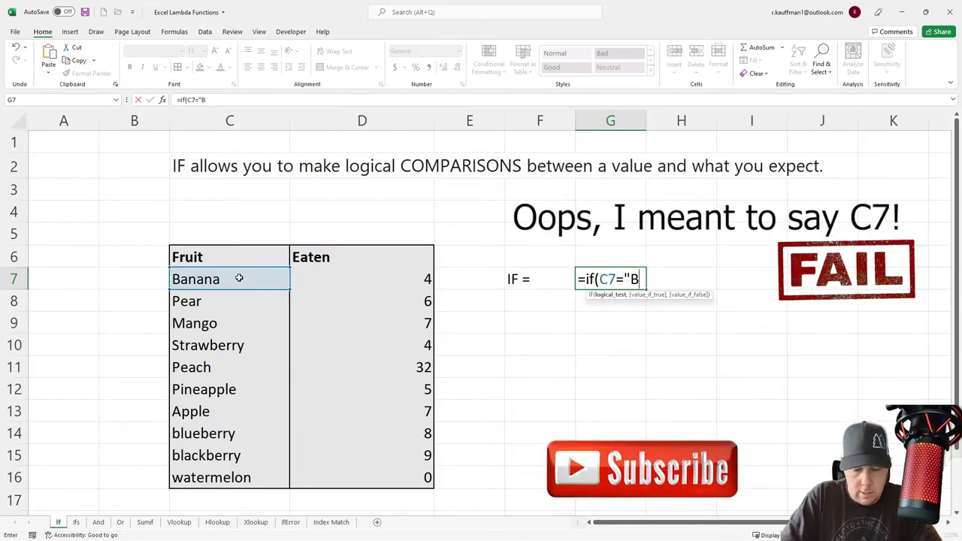
text(anana",)
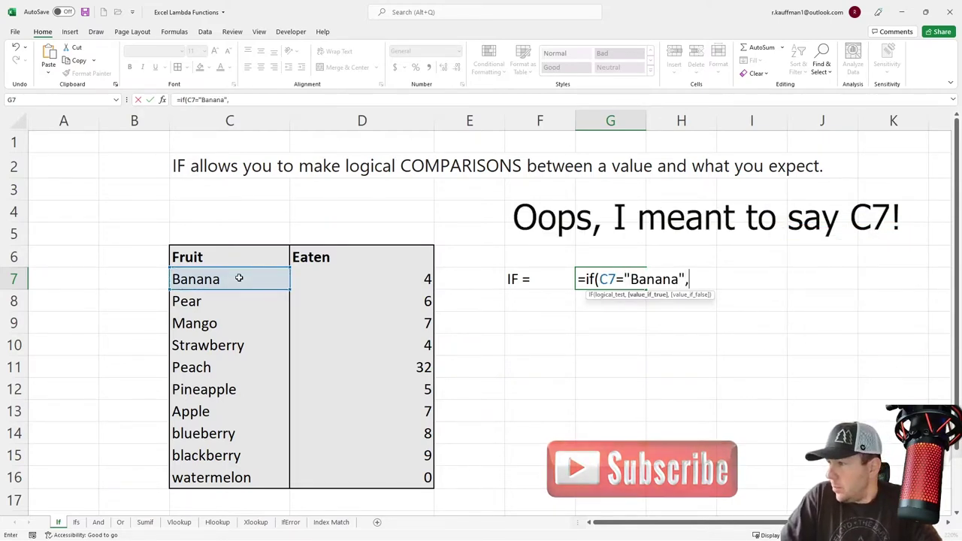
key(BackSpace)
- Finish it with results "True" and "False", so G7 shows True
text("True")
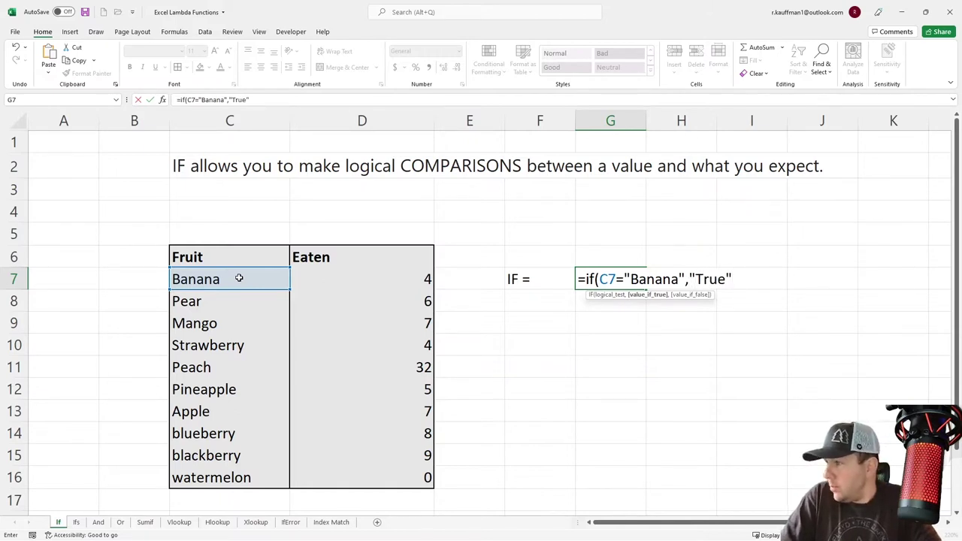
text(,")
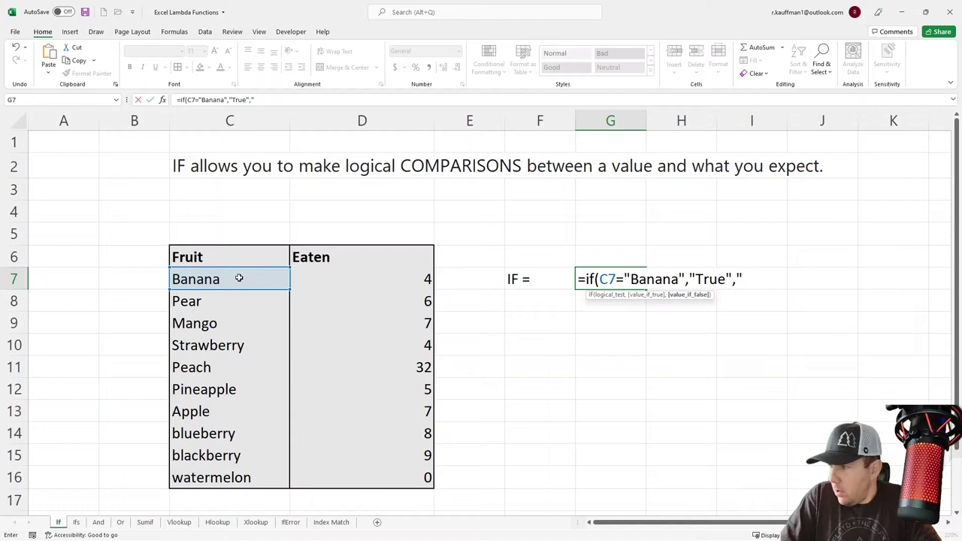
text(f)
key(BackSpace)
text(Fal)
key(BackSpace)
key(BackSpace)
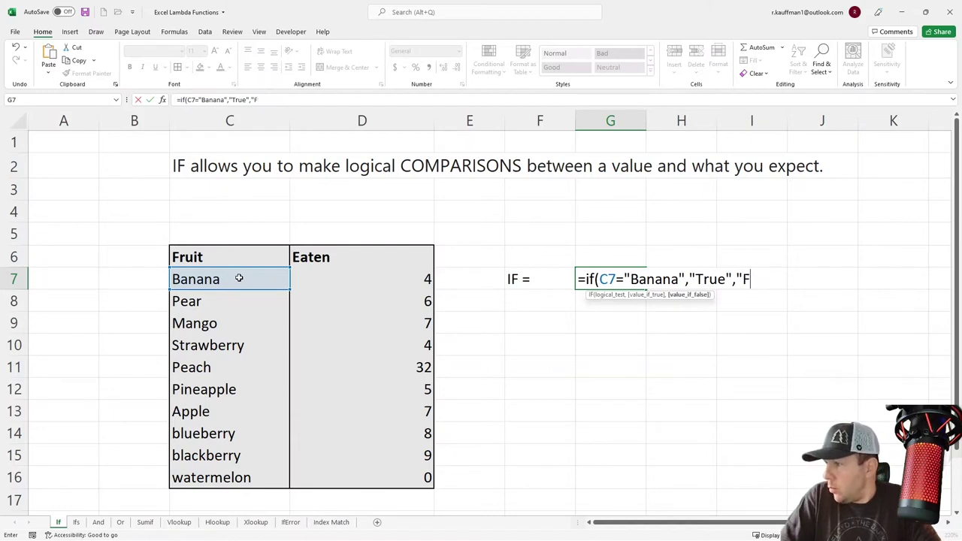
text(alse"0)
key(BackSpace)
text())
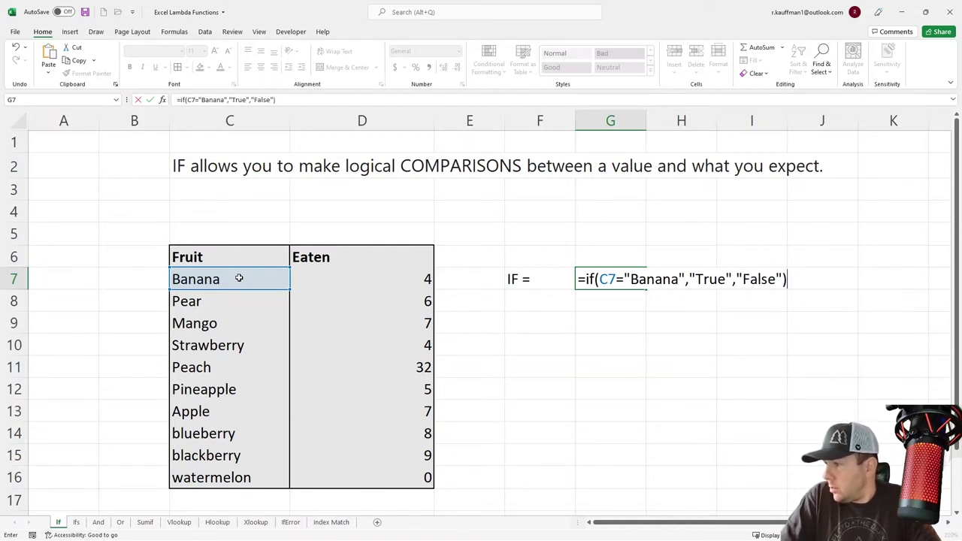
key(Return)
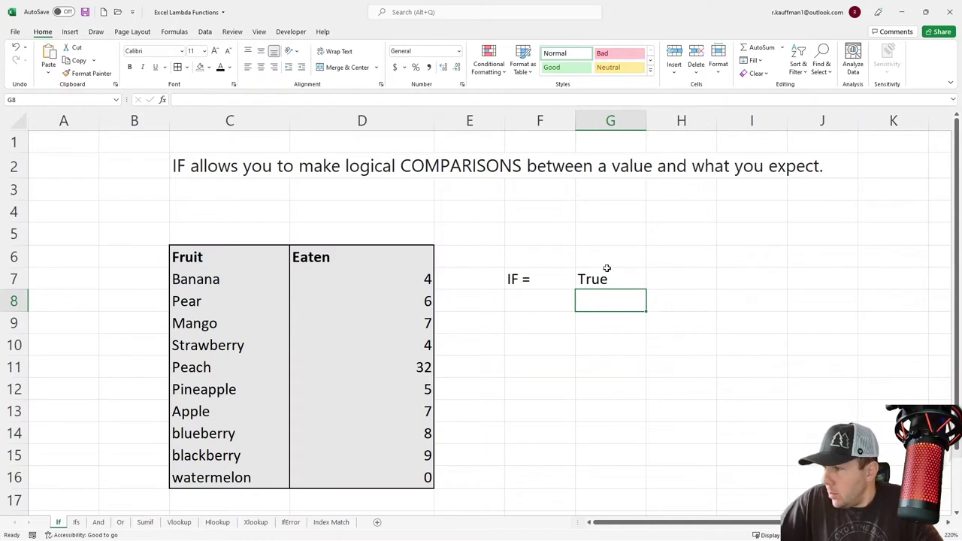
- Review the true and false results of G7's IF formula, leaving it unchanged
click(608, 271)
click(220, 100)
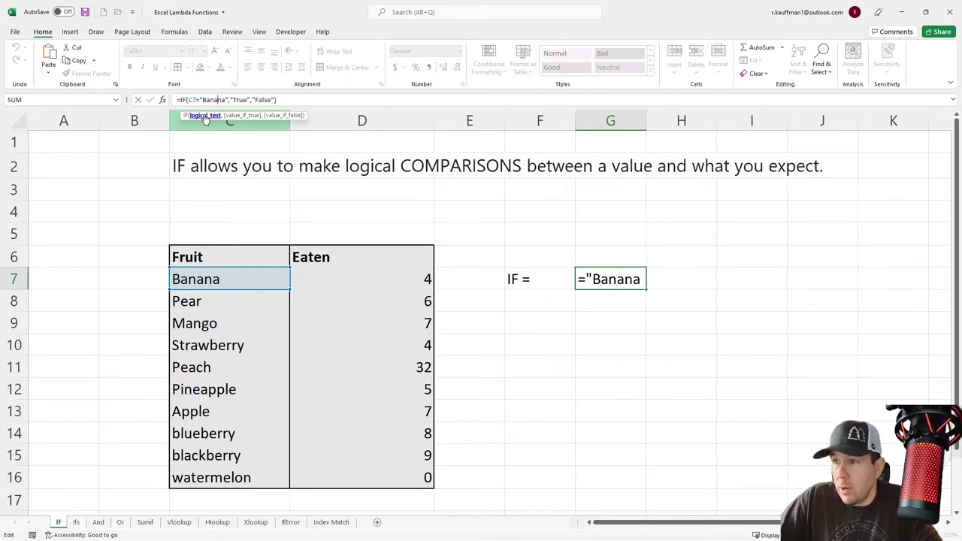
click(246, 116)
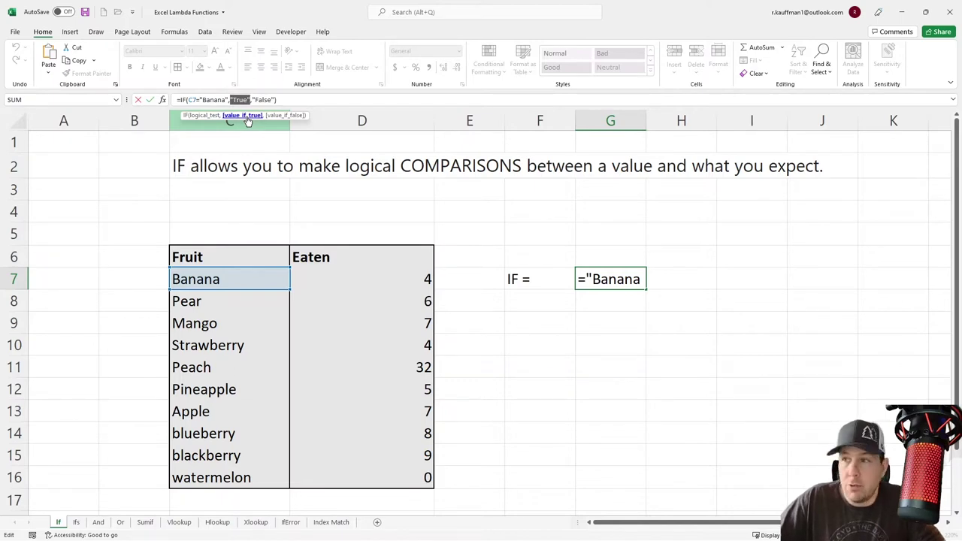
click(275, 116)
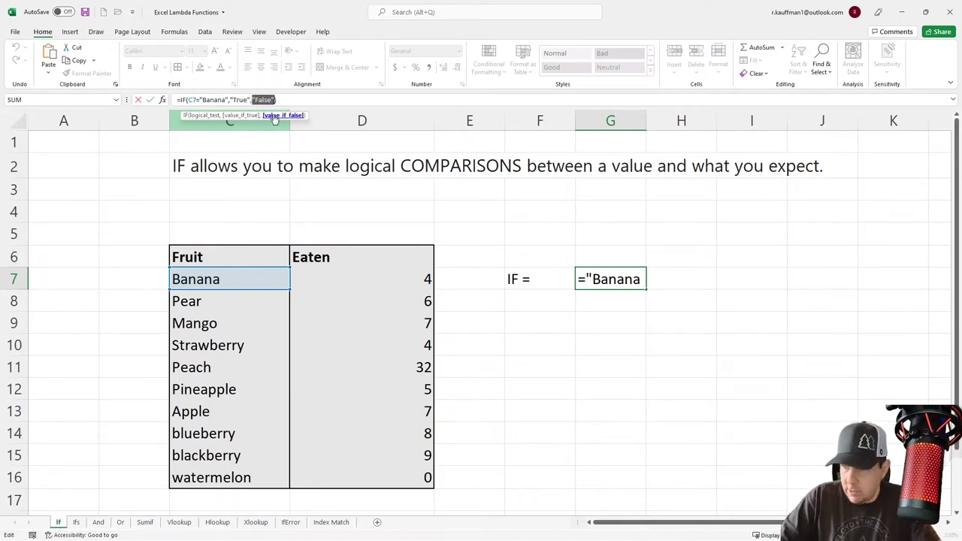
key(Return)
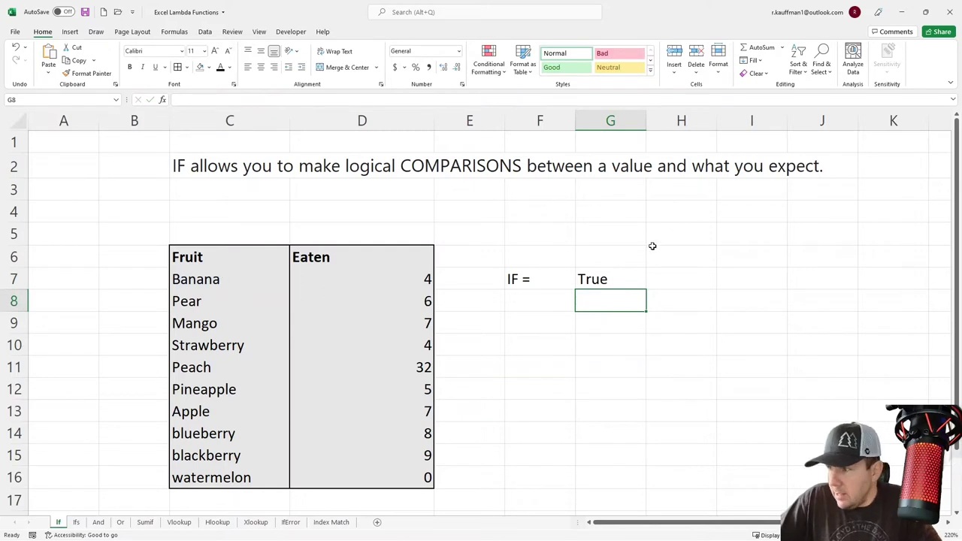
- Clear Banana from C7 so G7's IF result changes to False
click(612, 271)
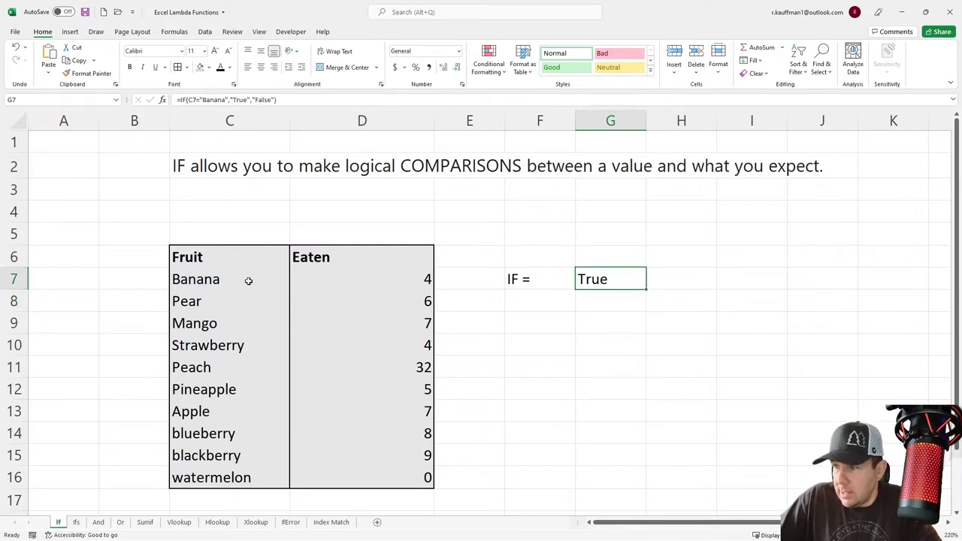
click(248, 280)
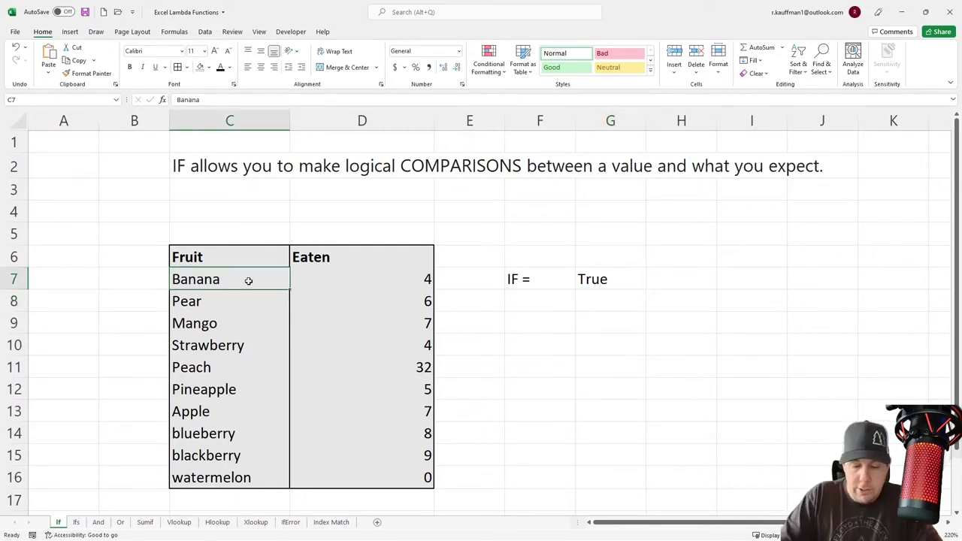
key(Delete)
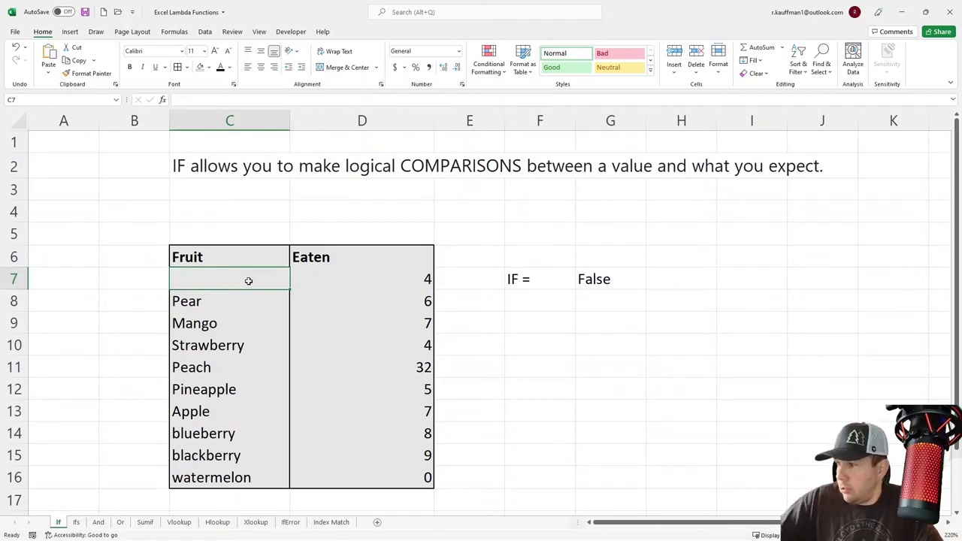
click(595, 278)
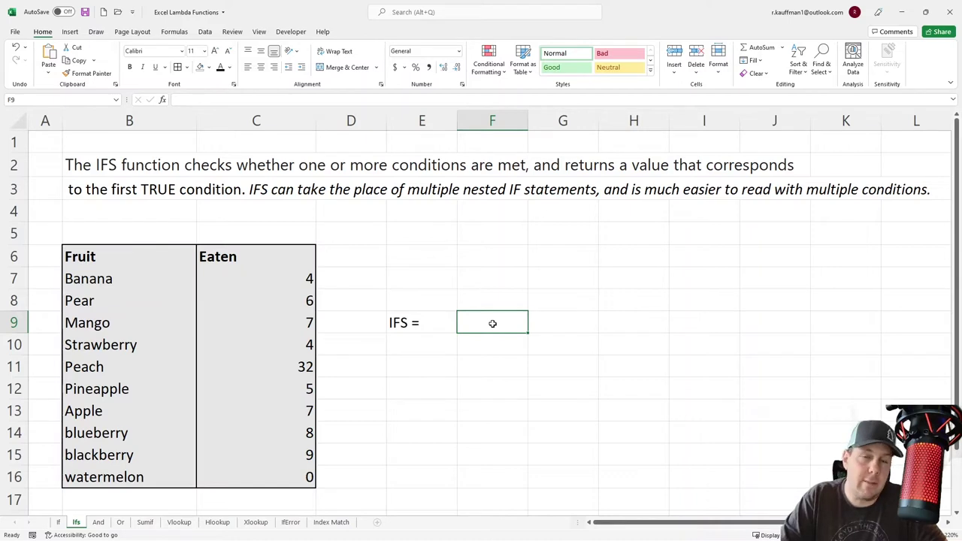
- Enter =IFS(C7<5,"Eat more bananas!",C7>5,"Good job") in F9
text(=)
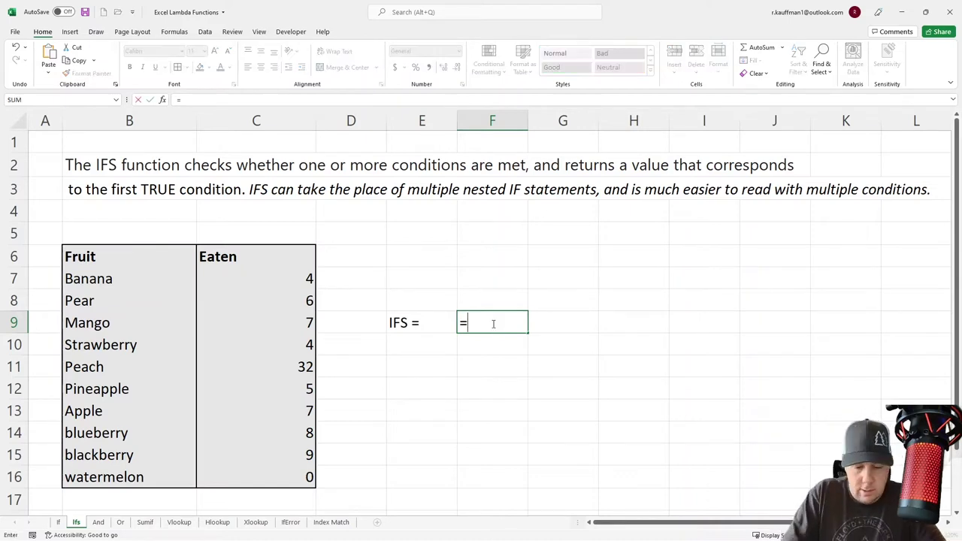
text(ifs()
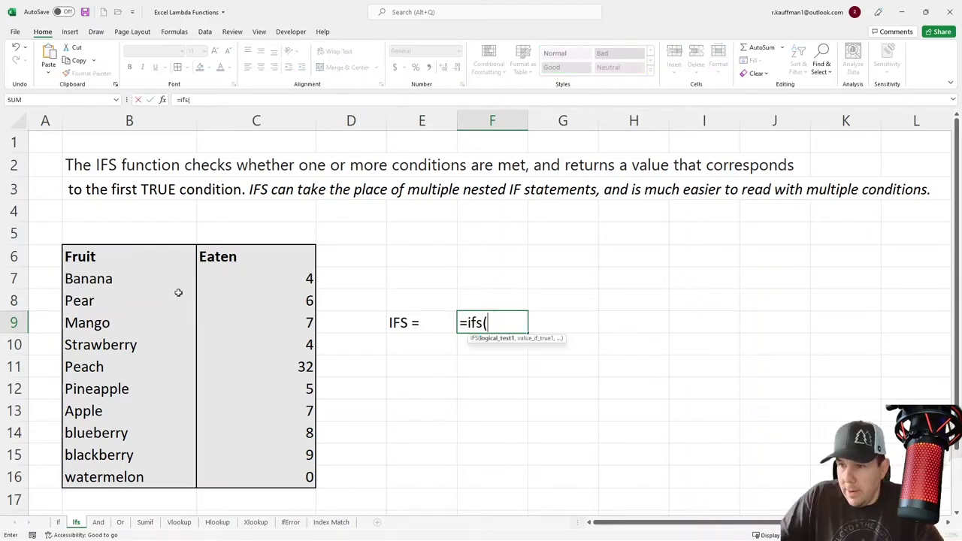
click(240, 285)
text(<)
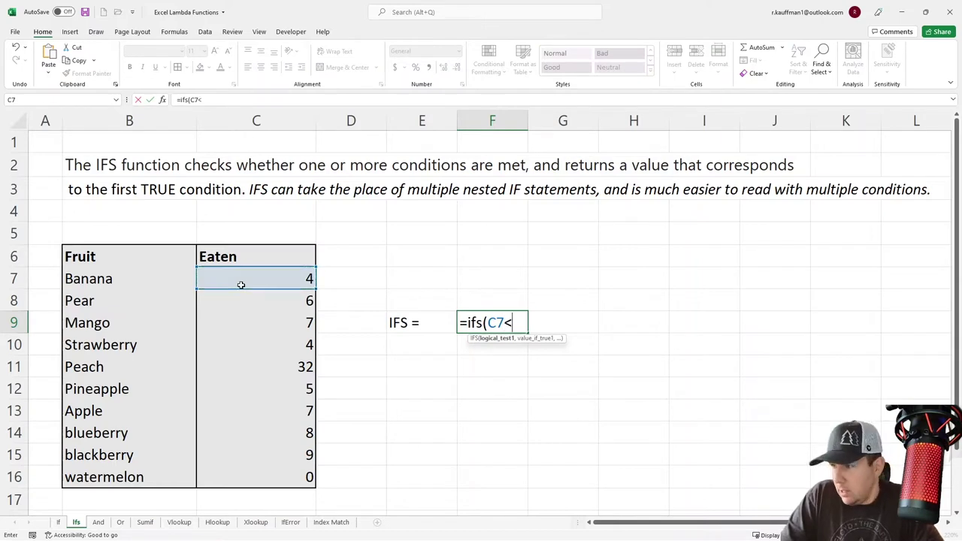
text(5)
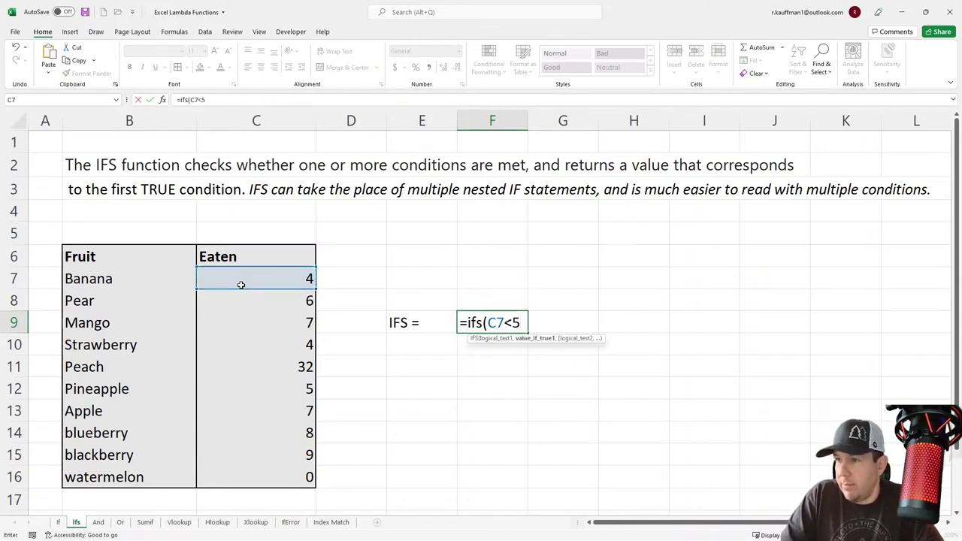
text(,"Eat)
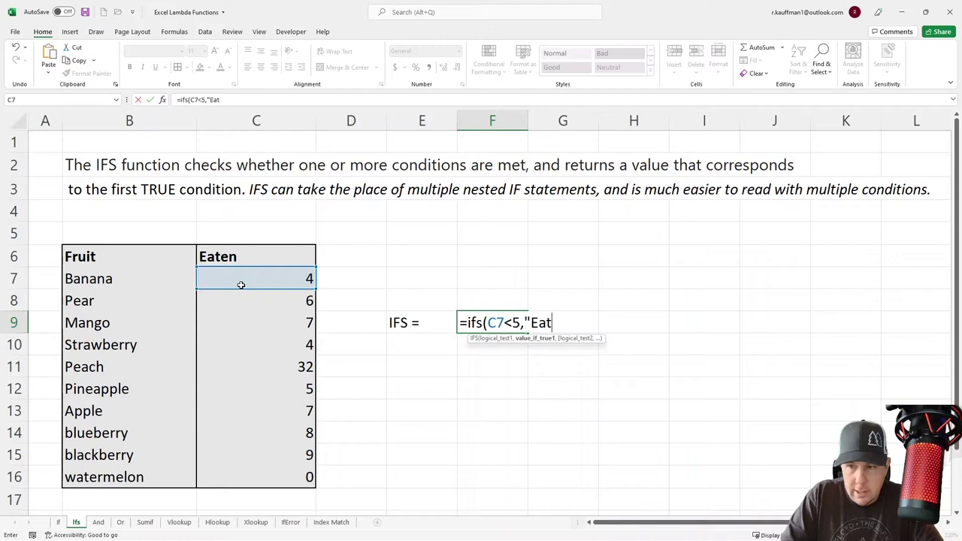
text( more banman)
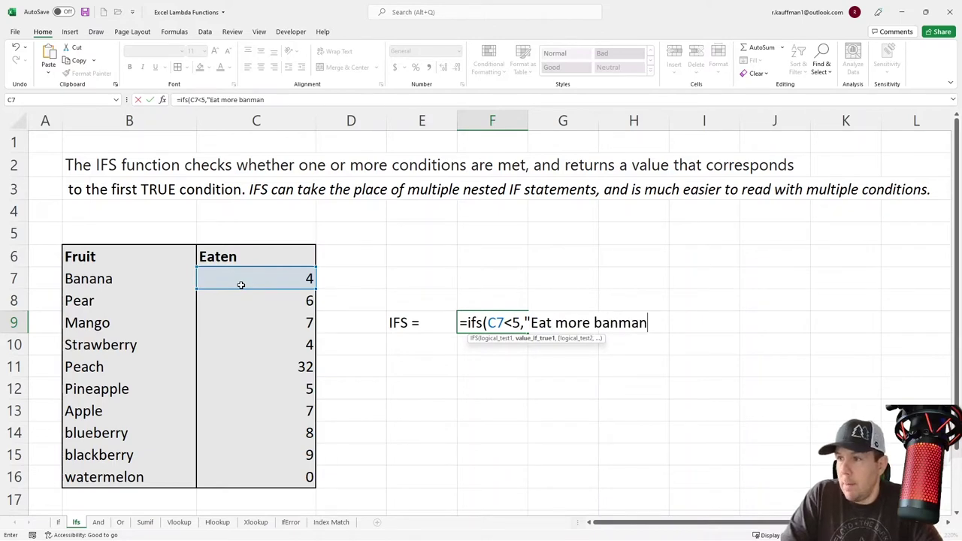
key(BackSpace)
key(BackSpace)
key(BackSpace)
text(anas!",)
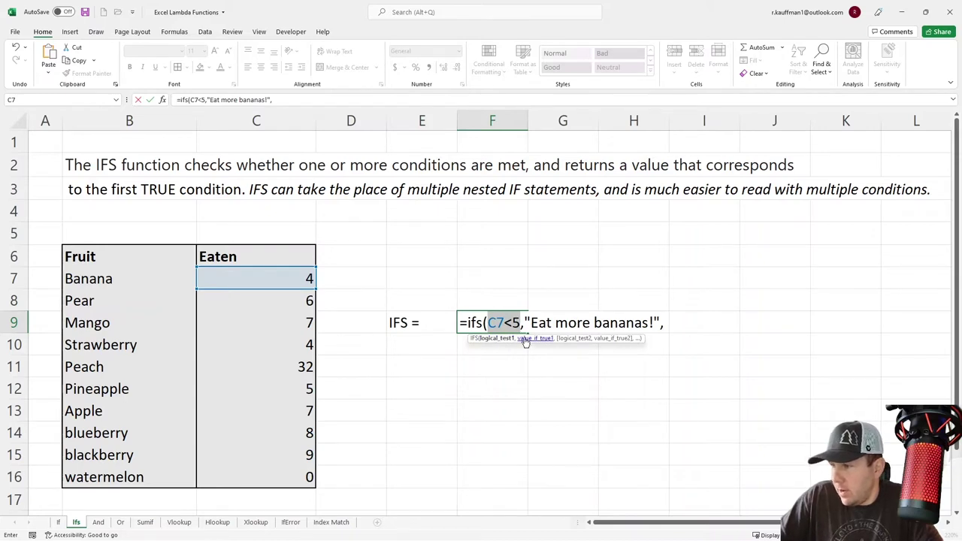
click(530, 339)
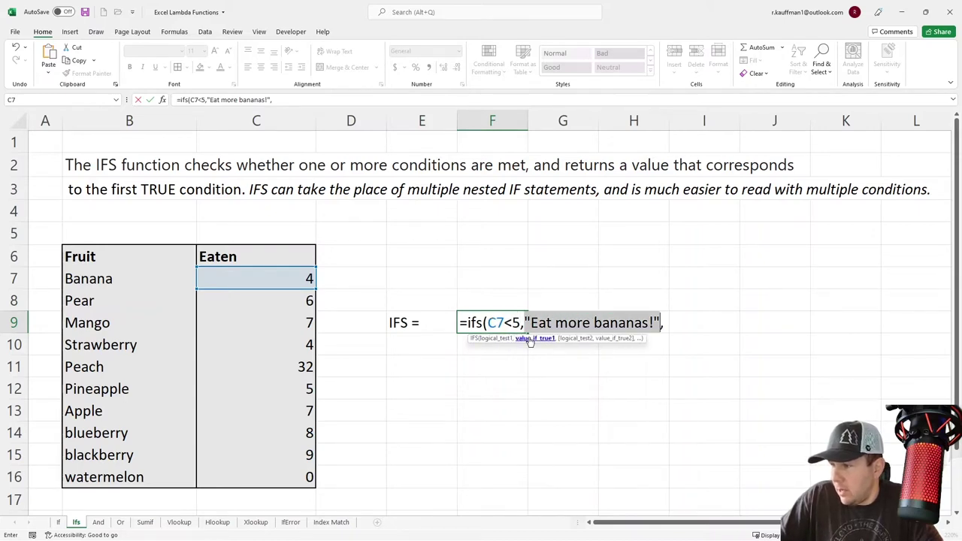
click(581, 340)
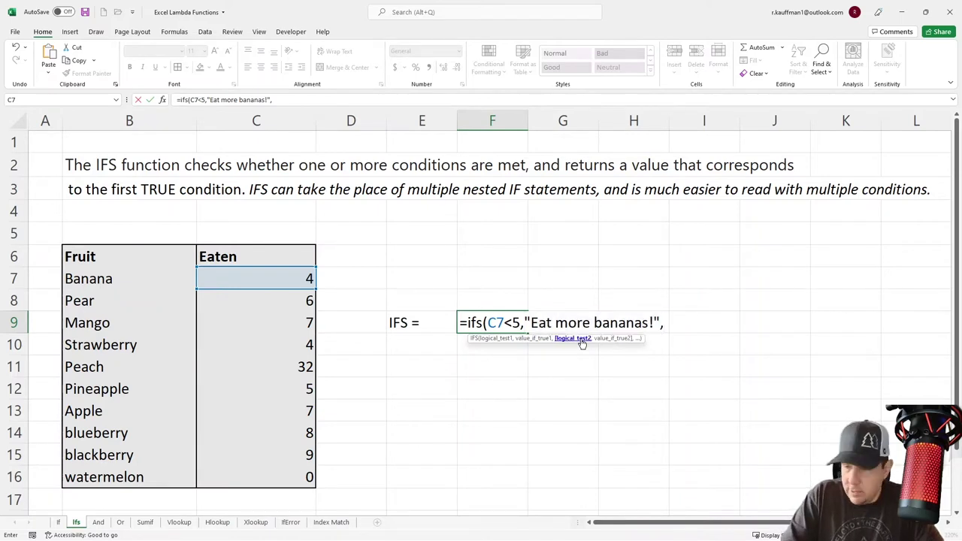
text(C7)
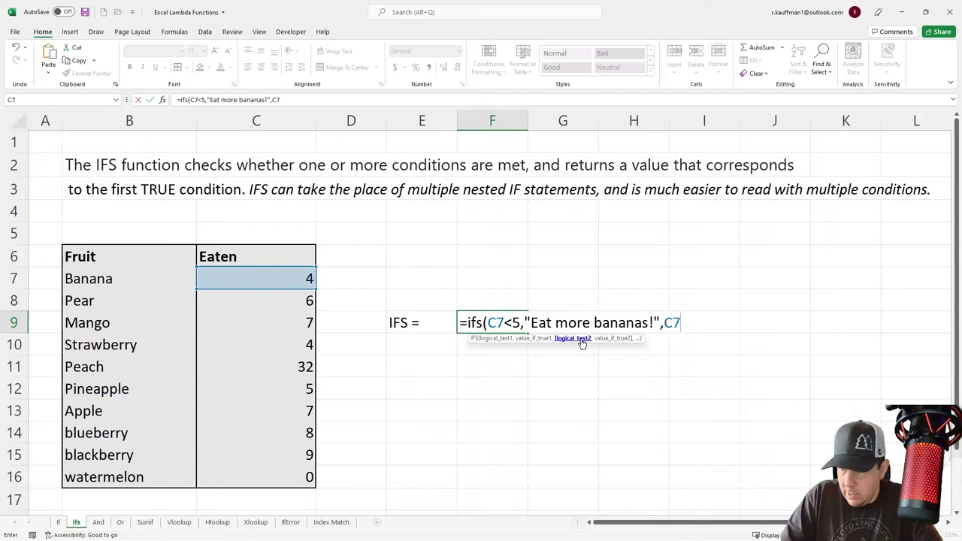
text(>5)
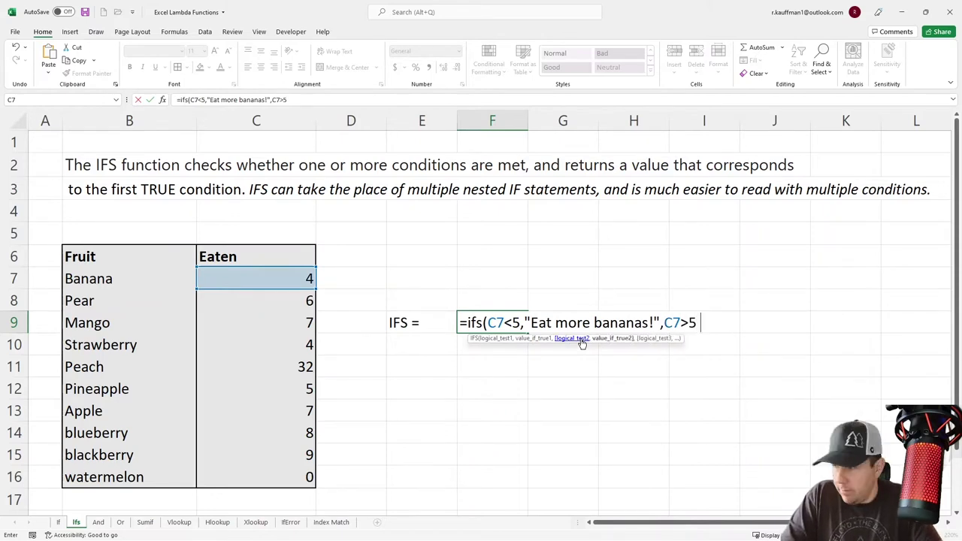
text(,"Good jo)
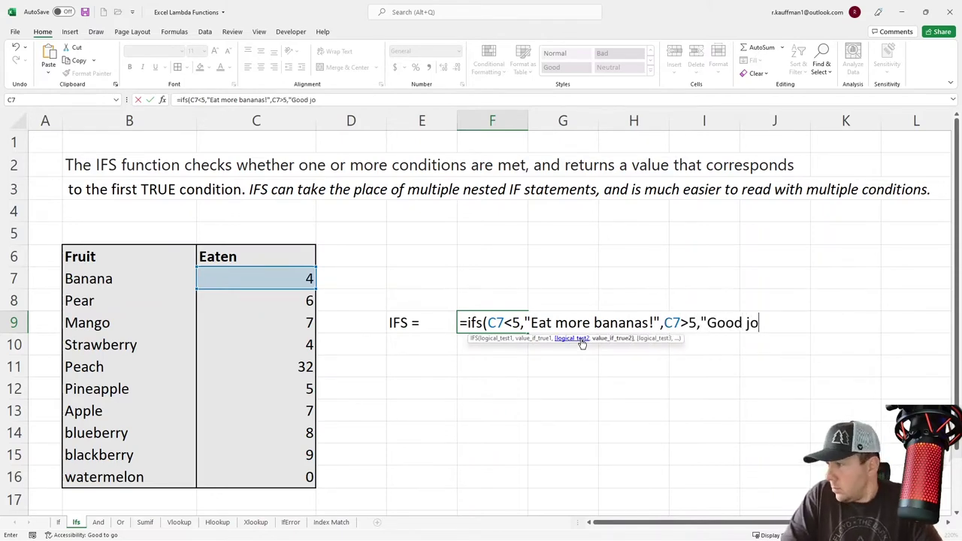
text(b"))
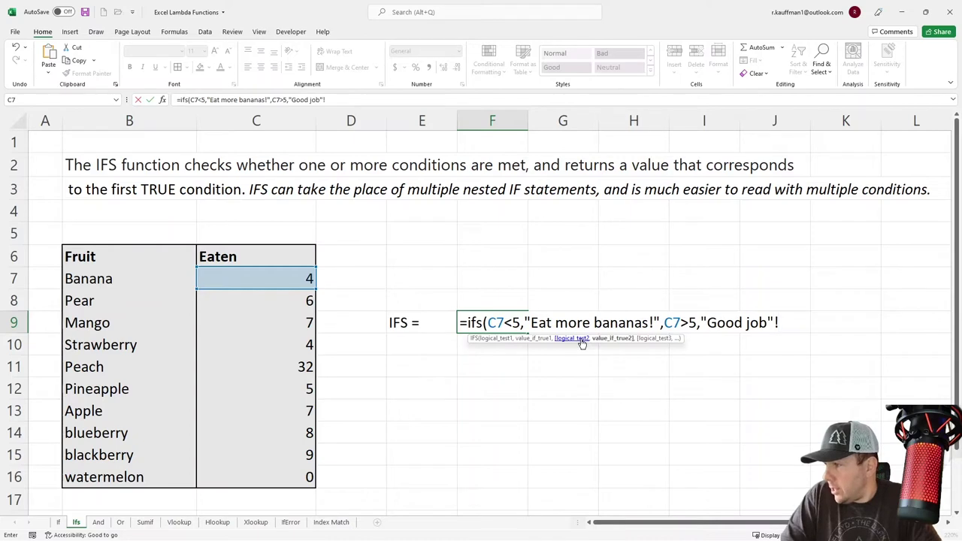
key(Return)
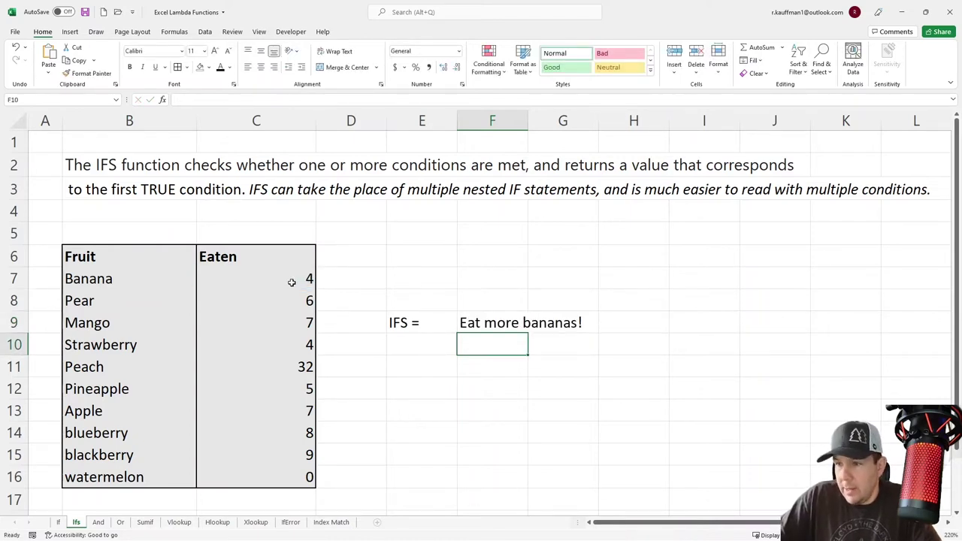
- Change Banana's eaten count in C7 to 6, turning the IFS result to Good job
click(292, 278)
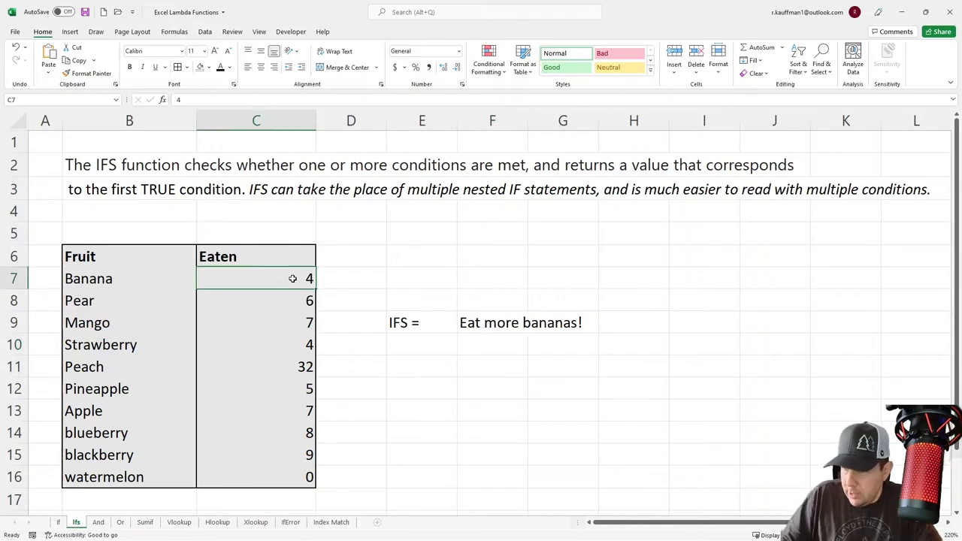
text(6)
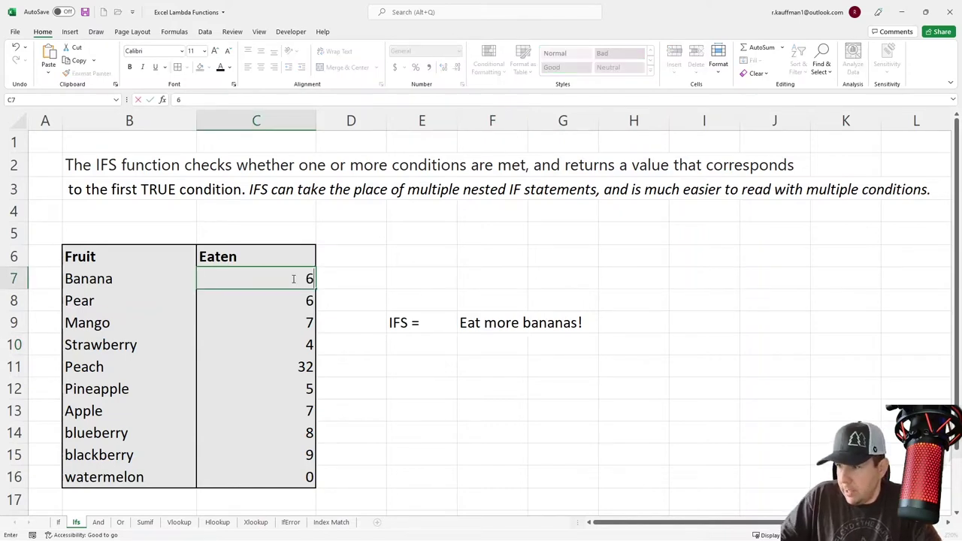
key(Return)
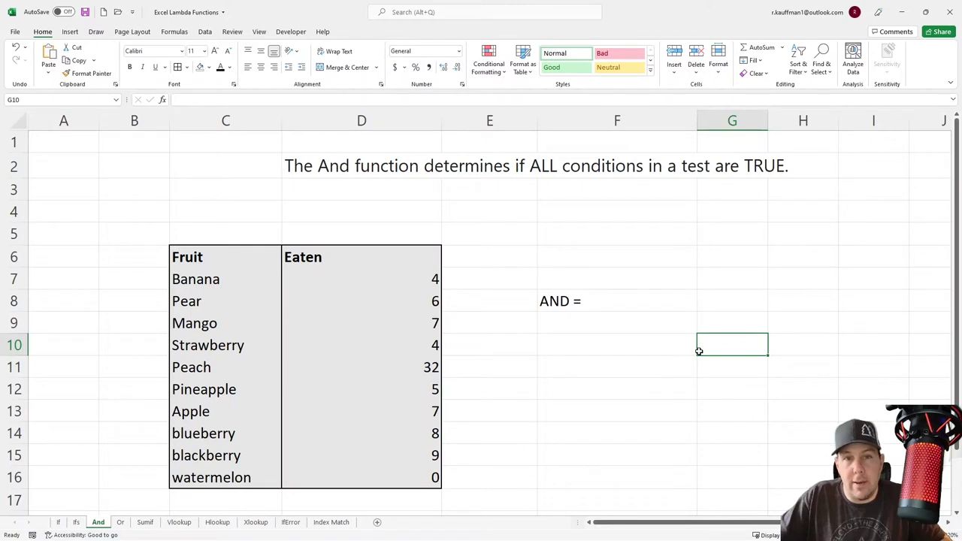
- Enter =AND(C9="Mango",C13="Apple") in G8
click(702, 299)
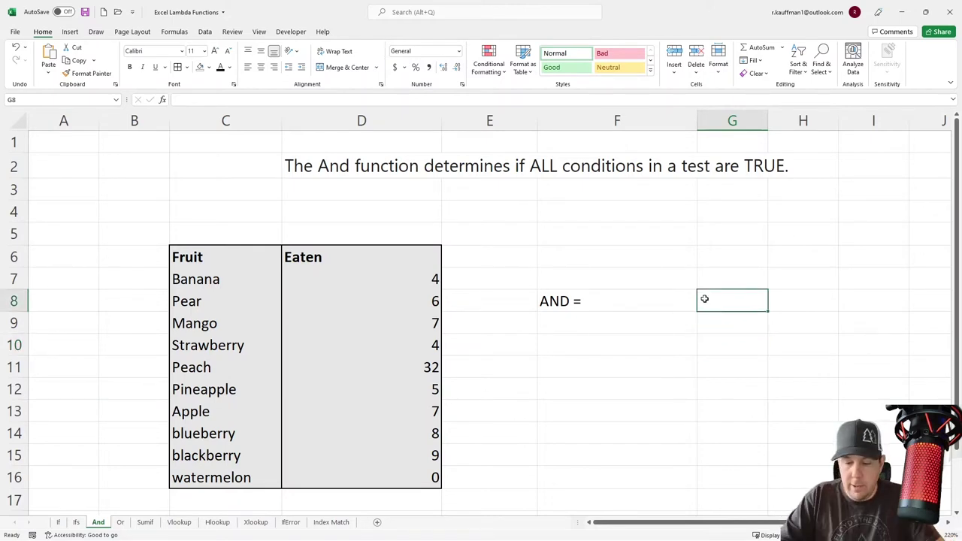
text(=)
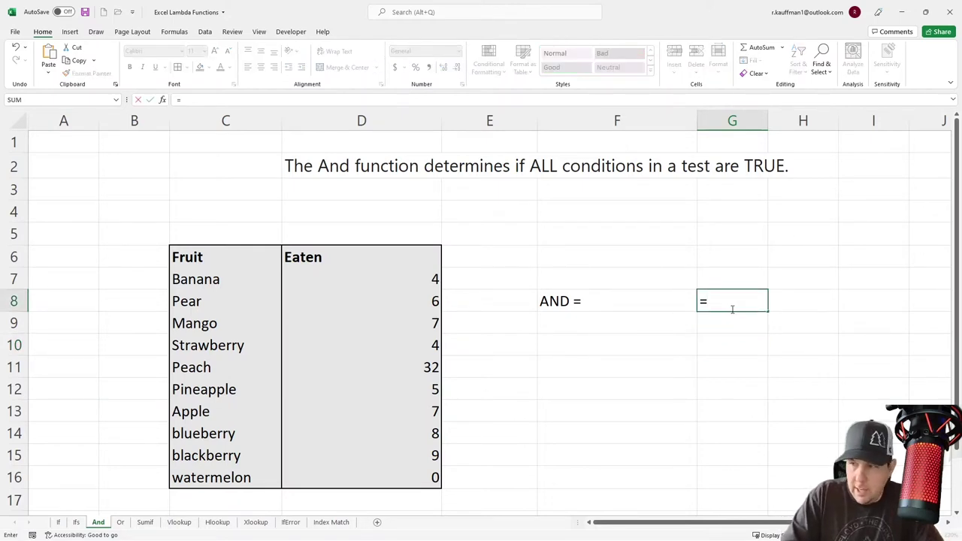
text(AND()
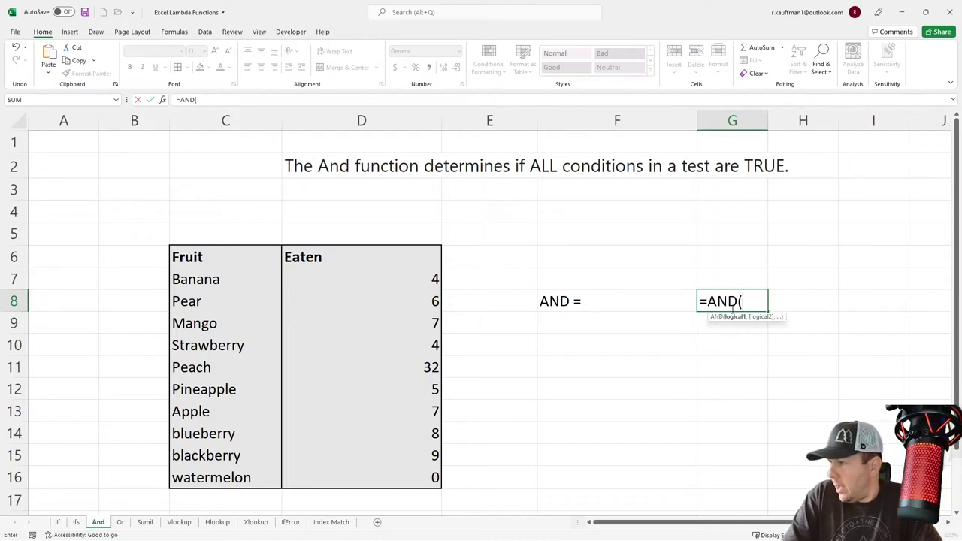
click(233, 324)
text(="Man)
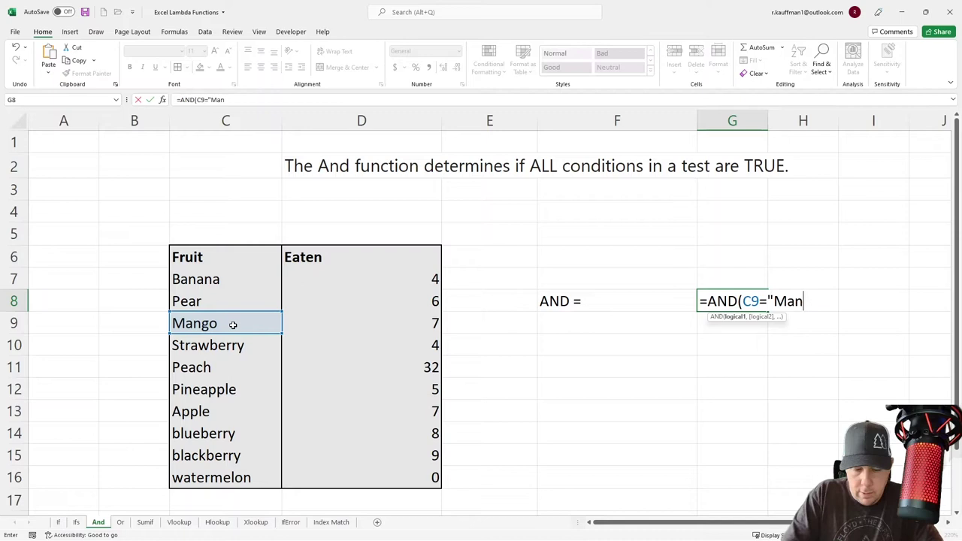
text(go"m)
key(BackSpace)
text(,)
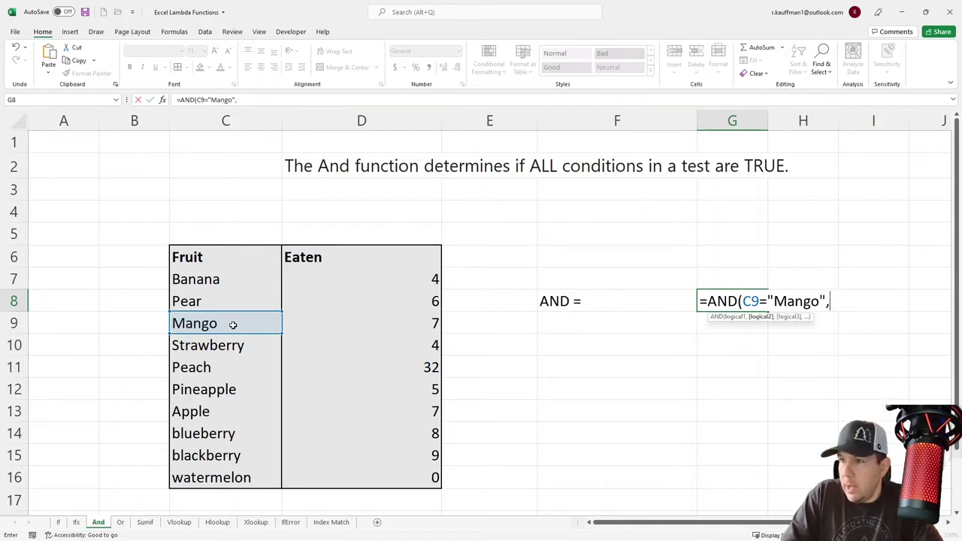
click(218, 407)
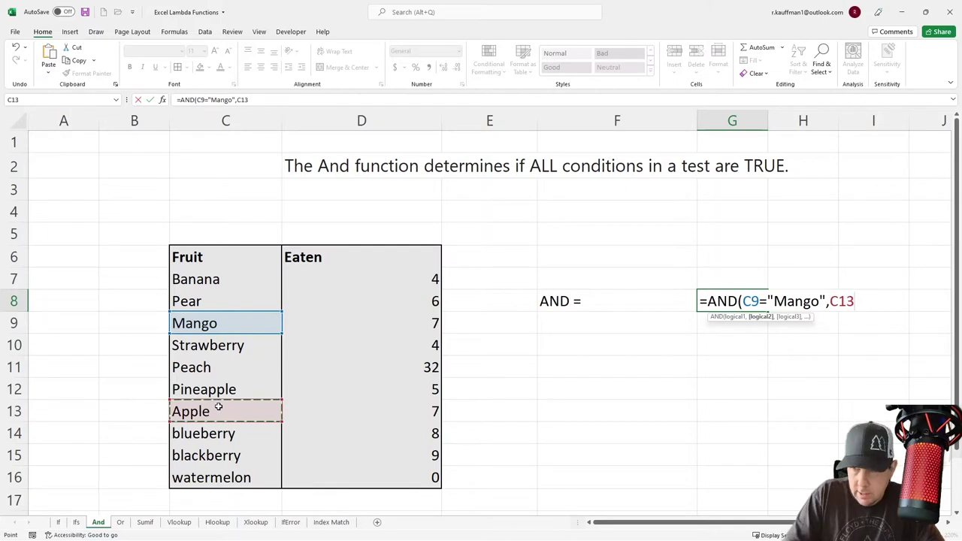
text(="Apple)
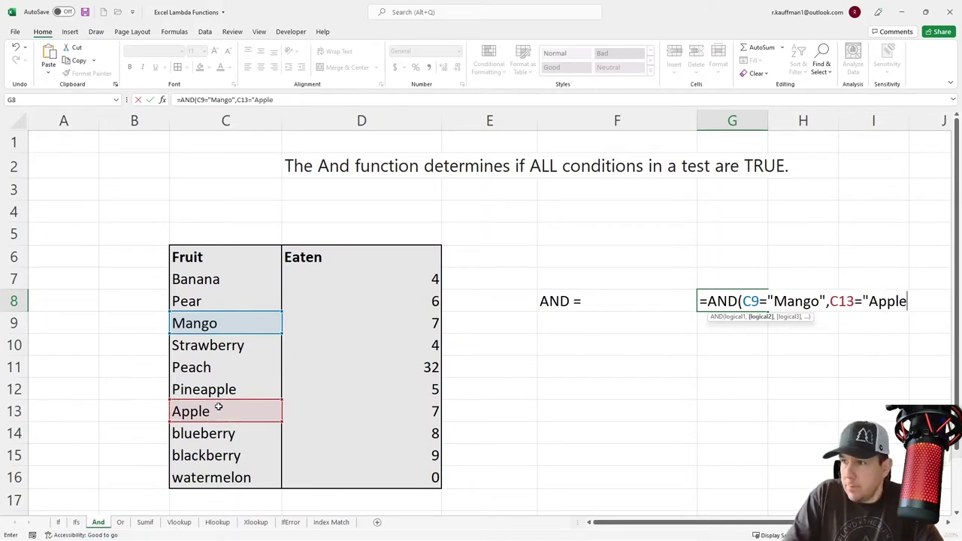
text("))
key(Return)
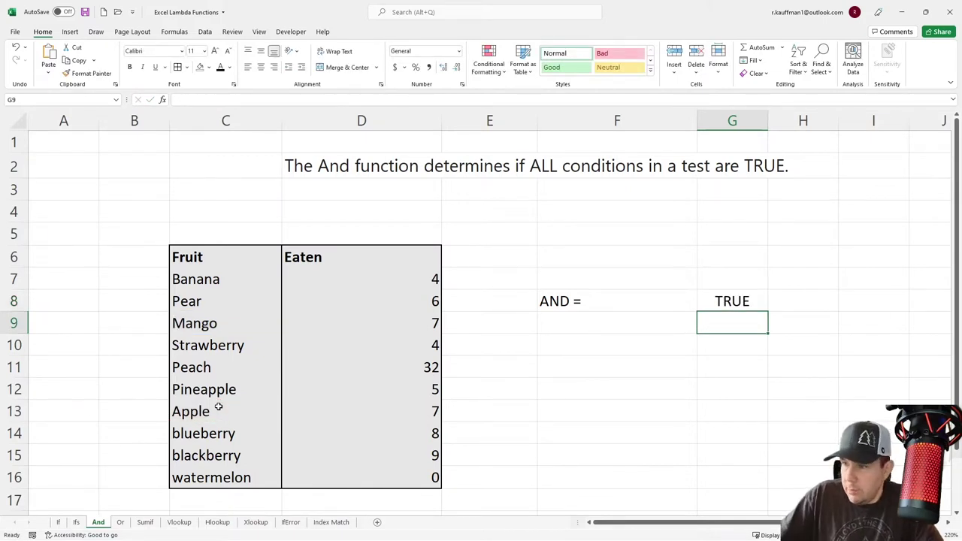
- Test the AND formula by replacing "Apple" with "Peach"
click(716, 299)
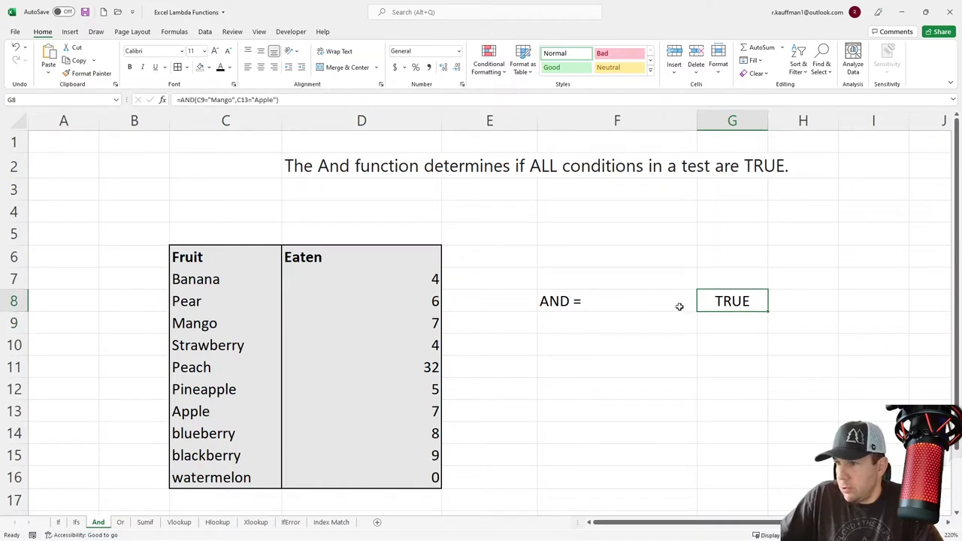
click(273, 99)
drag(275, 99, 254, 99)
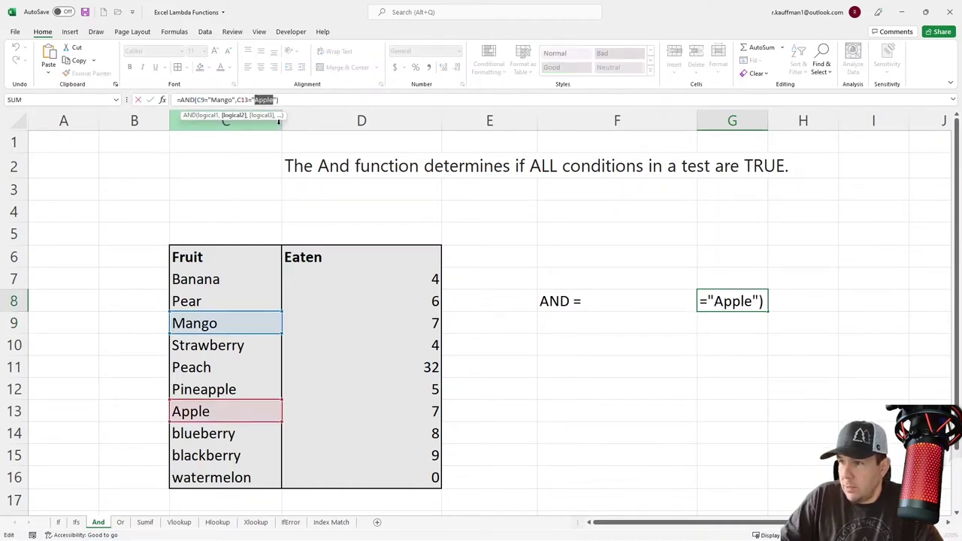
key(BackSpace)
text(Peah)
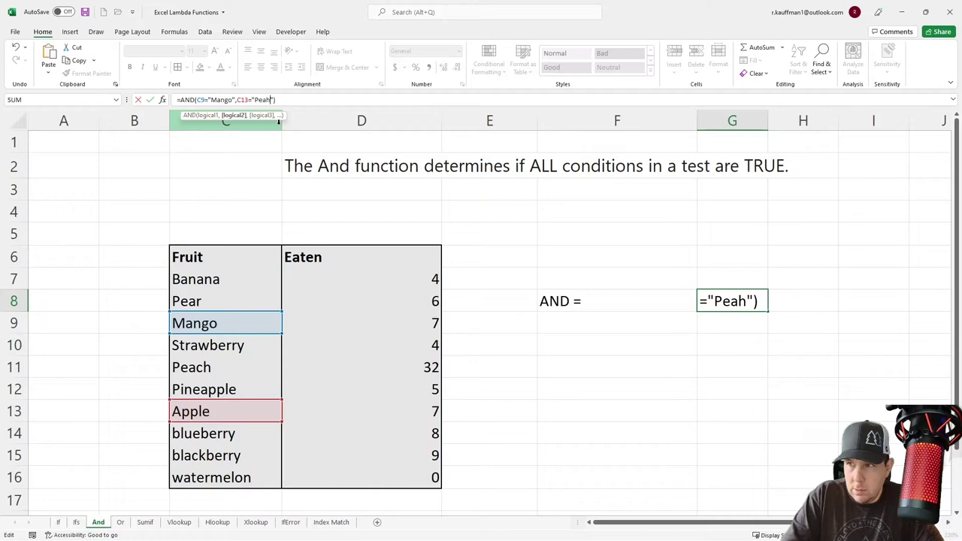
key(Left)
text(c)
key(Return)
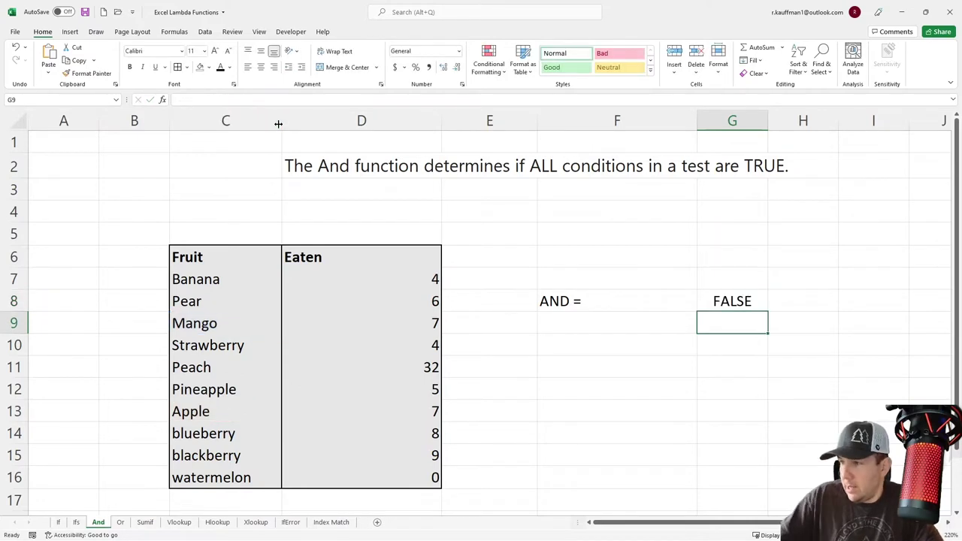
- Restore the second condition to "Apple" so G8 shows TRUE again
click(718, 305)
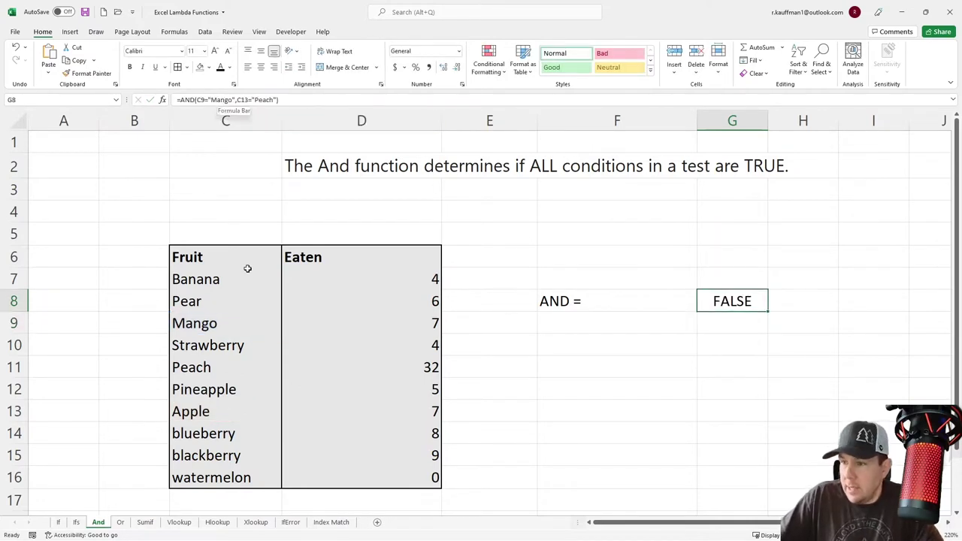
click(211, 99)
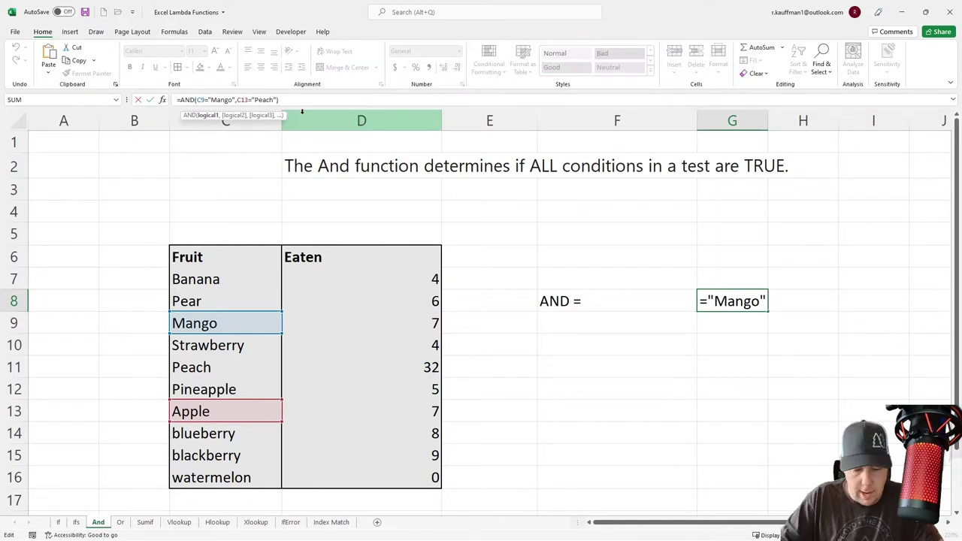
click(756, 302)
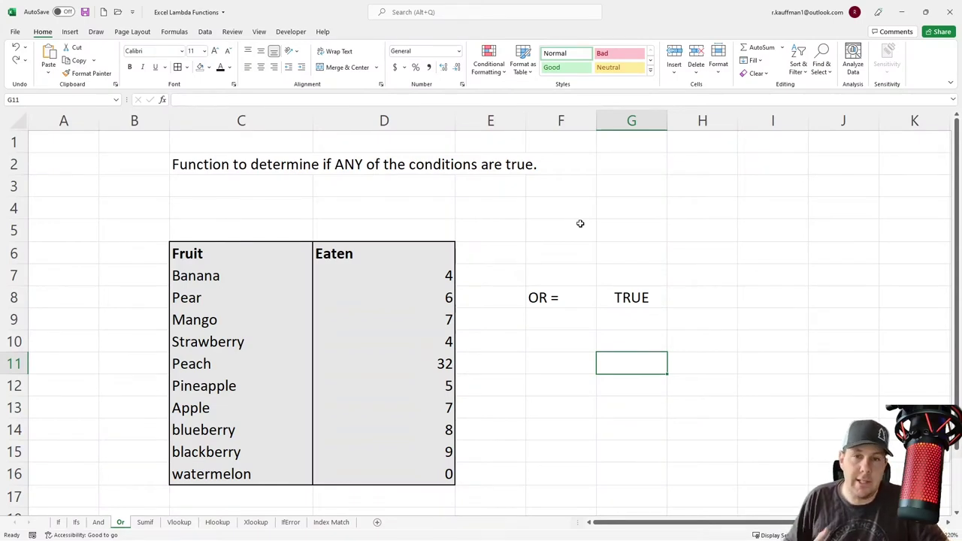
- Replace G8's content with =OR(C8="Pear",C13="Banana")
click(614, 302)
key(Delete)
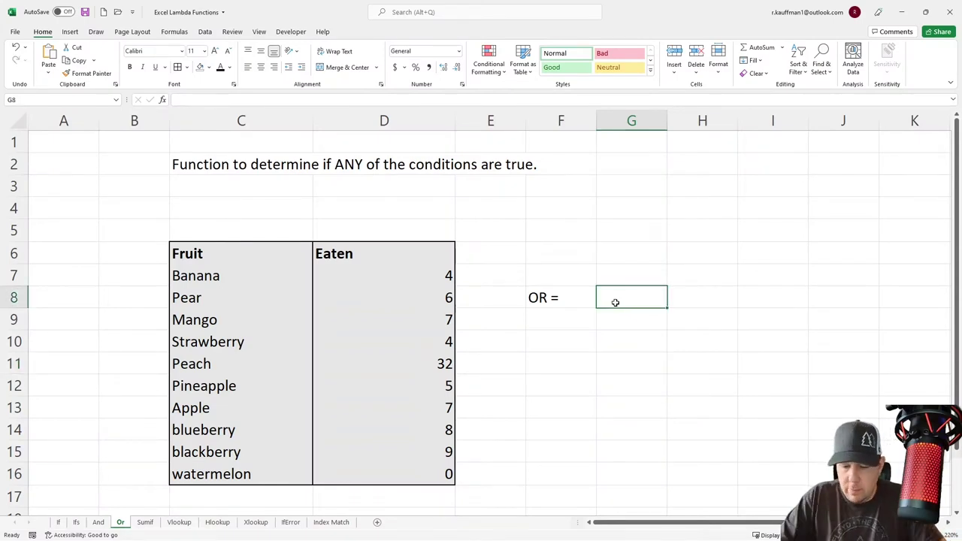
text(=OR()
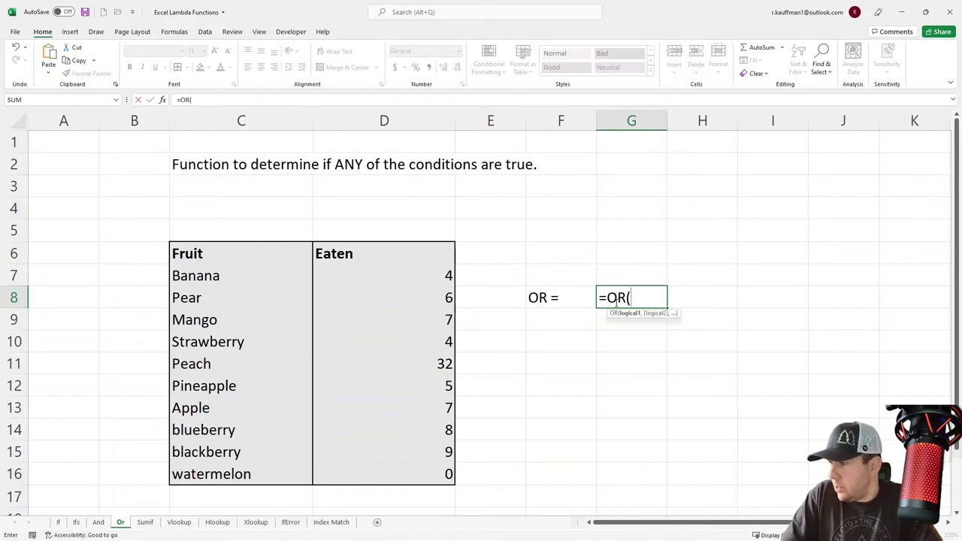
click(219, 299)
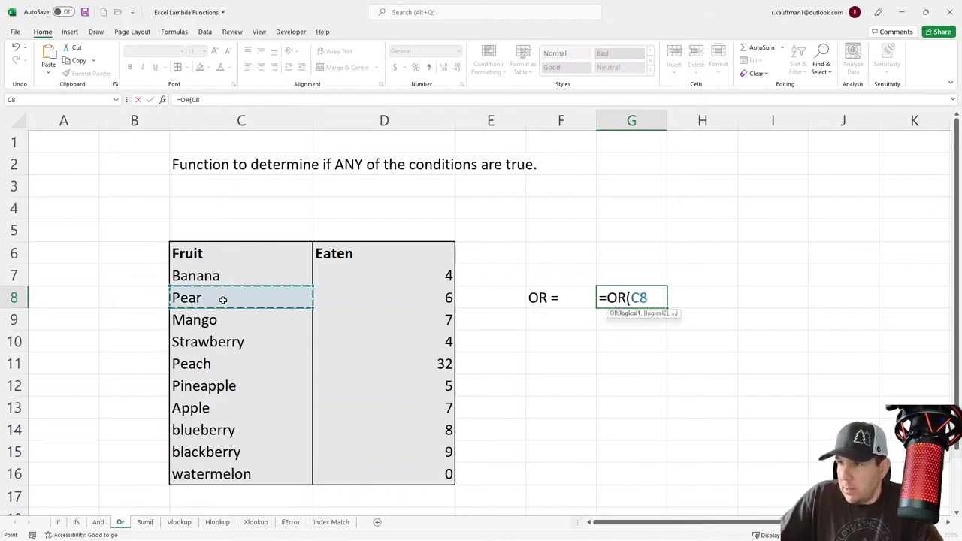
text(=)
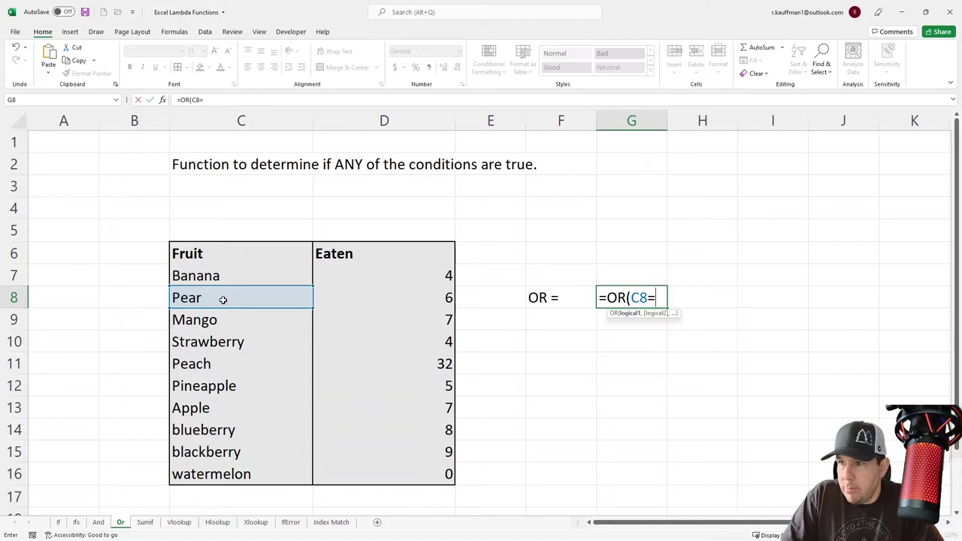
text("Pear")
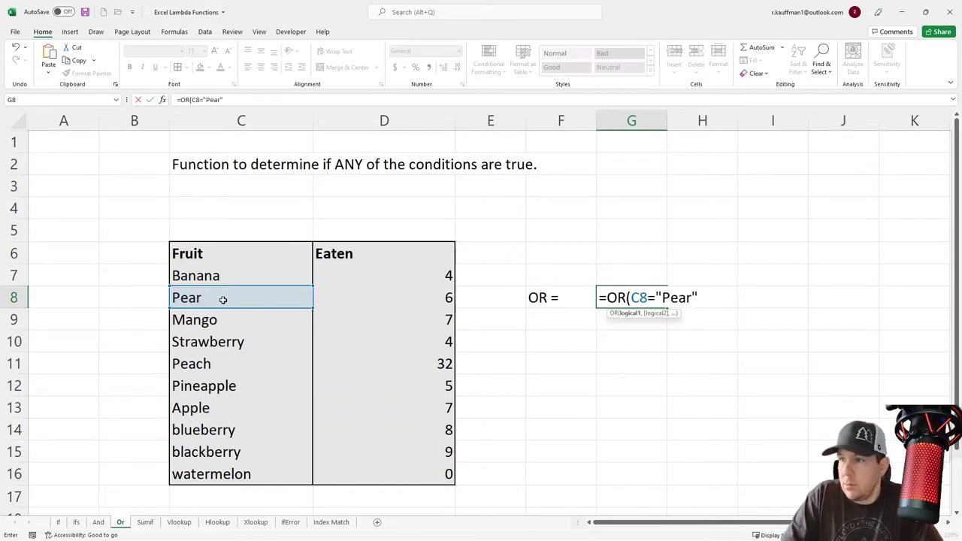
text(,)
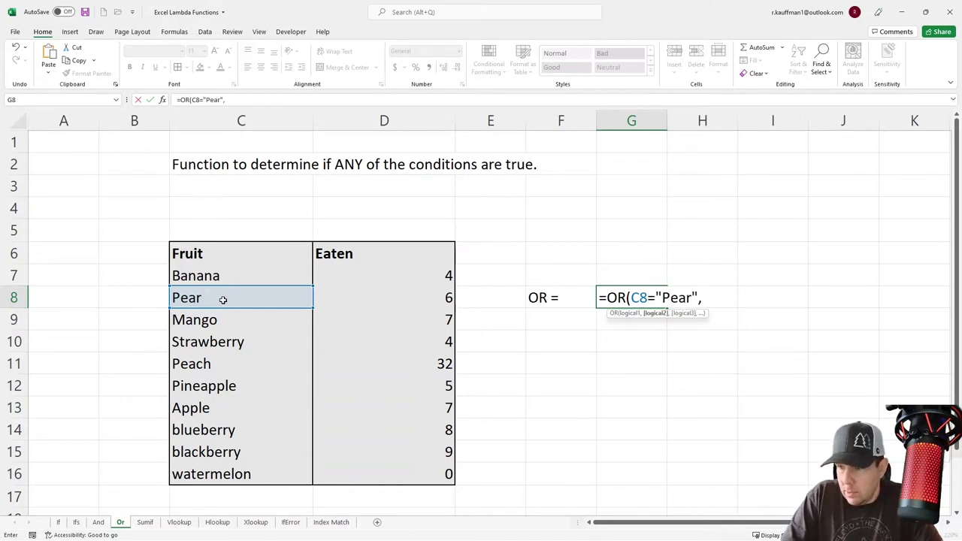
text(C13=)
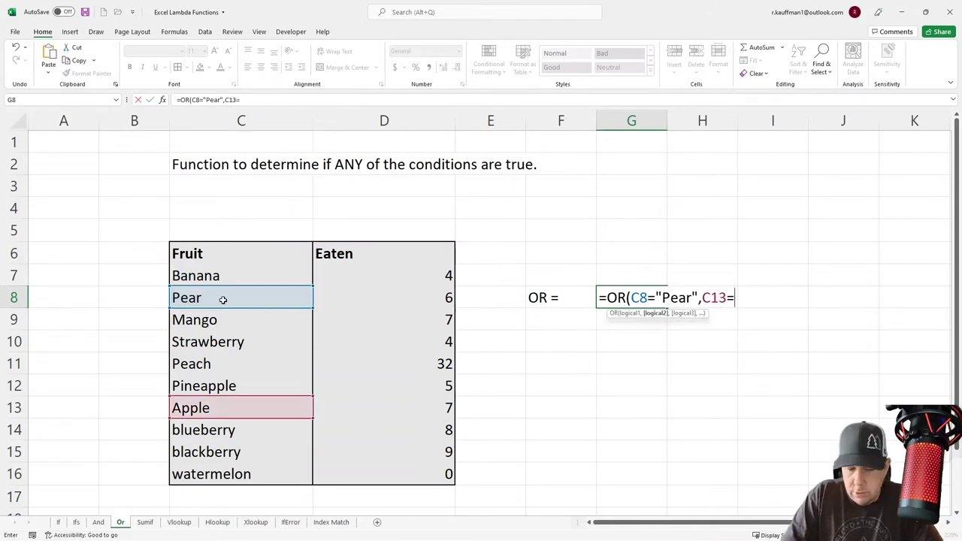
text("Banana)
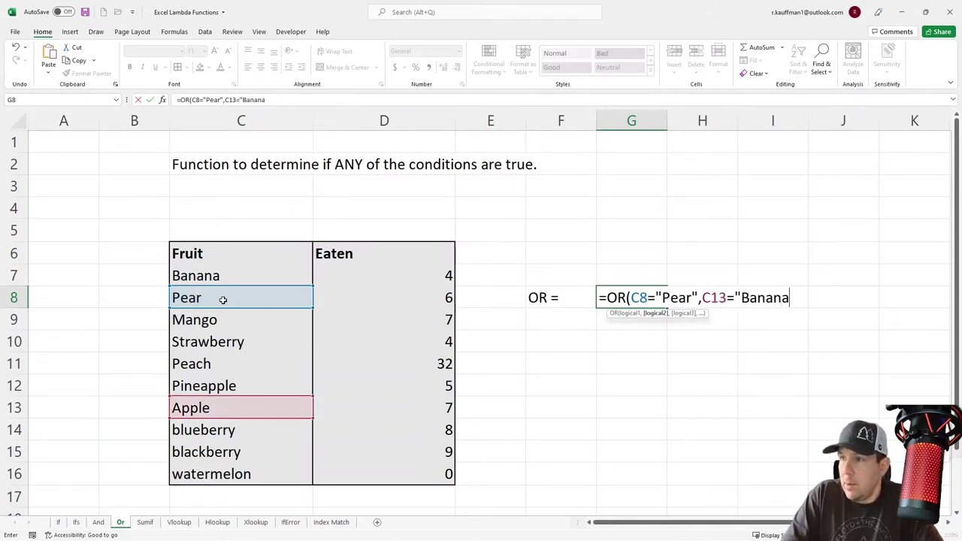
text("))
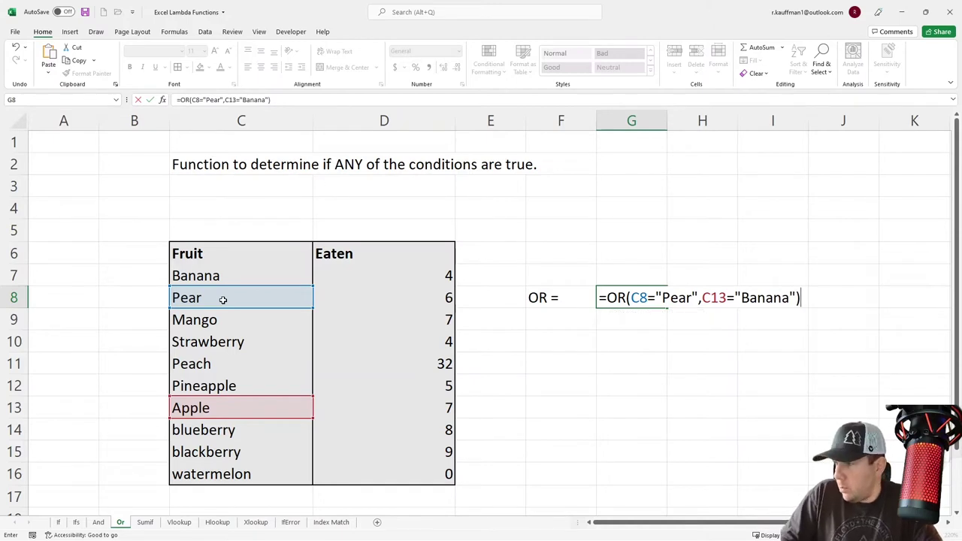
key(Return)
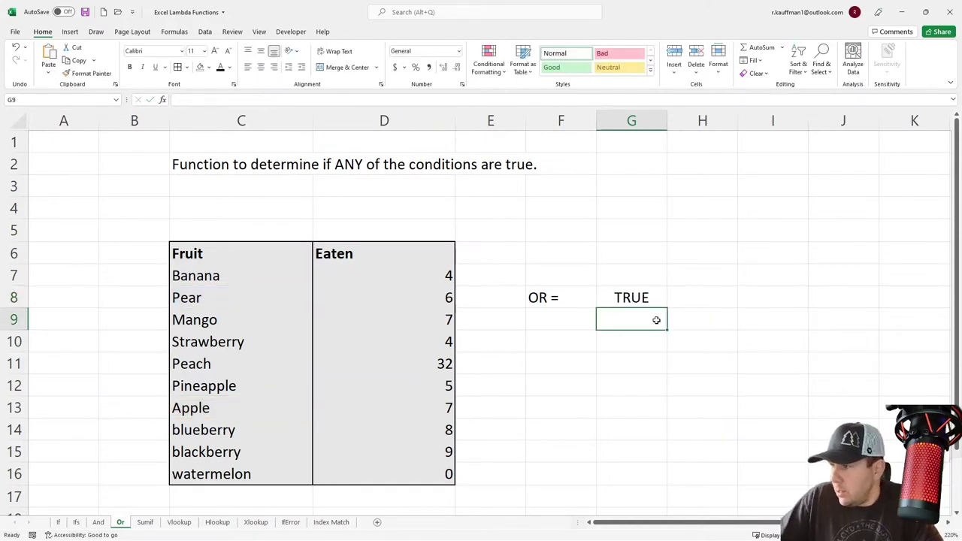
- Change "Pear" to "Banana" in the OR formula, which now returns FALSE
click(647, 301)
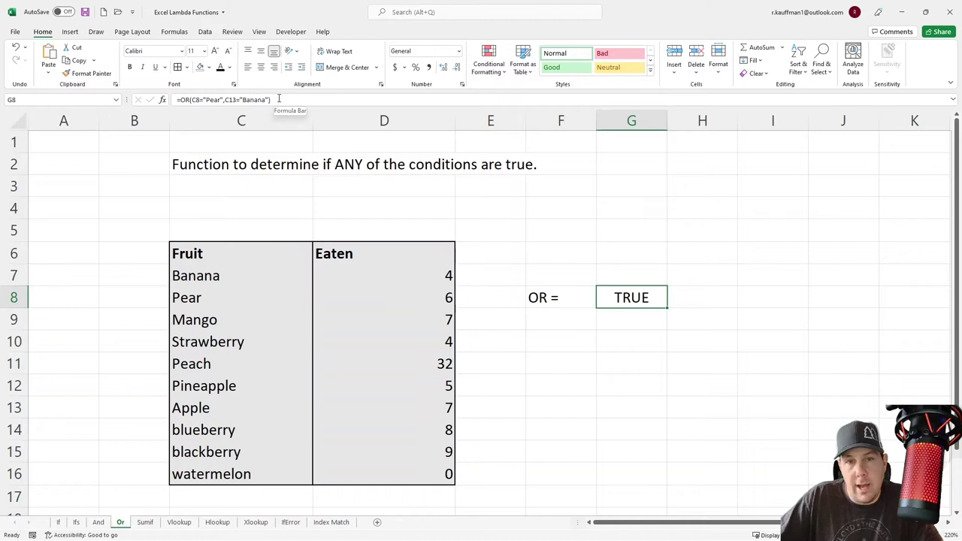
double_click(213, 99)
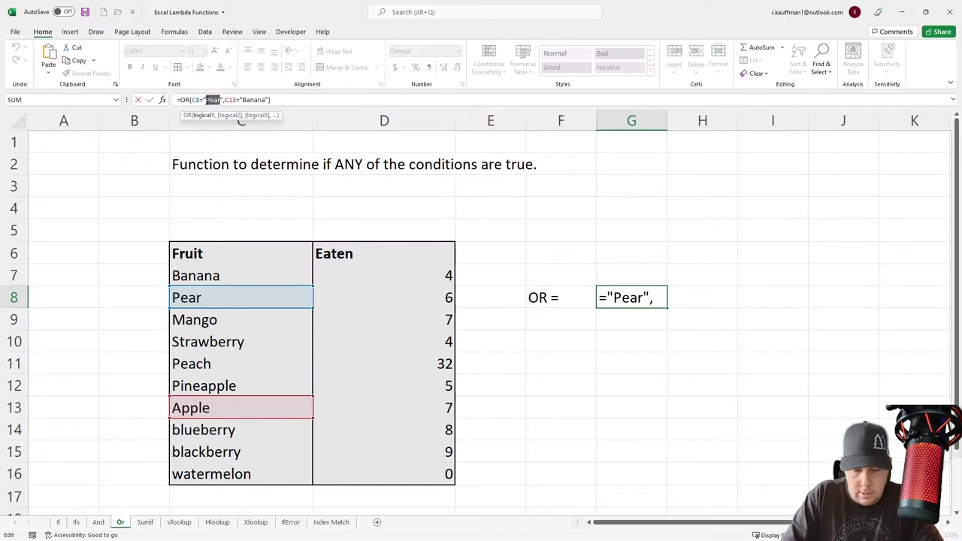
text(Banana)
key(Return)
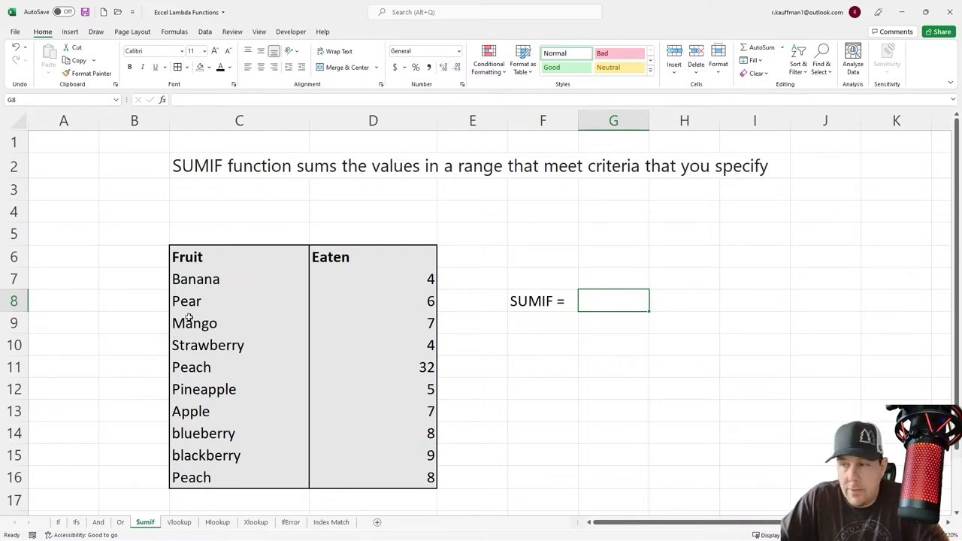
- Point out the Eaten column and the Peach entries with their counts
click(371, 120)
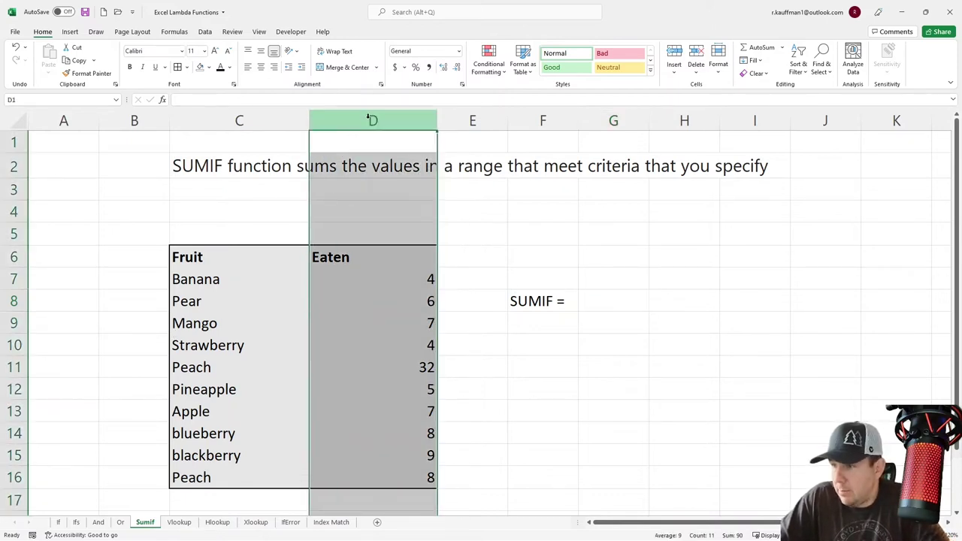
click(213, 366)
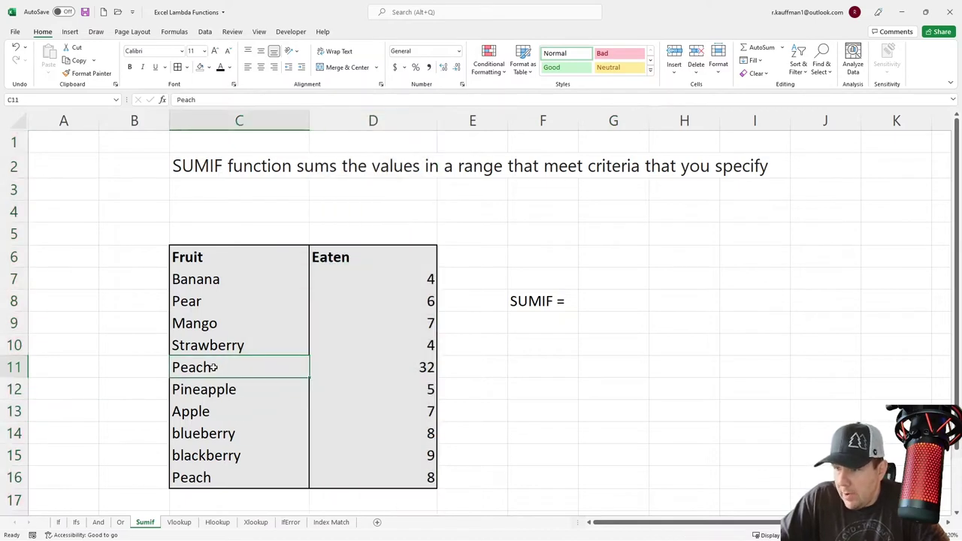
click(217, 480)
click(381, 369)
click(415, 483)
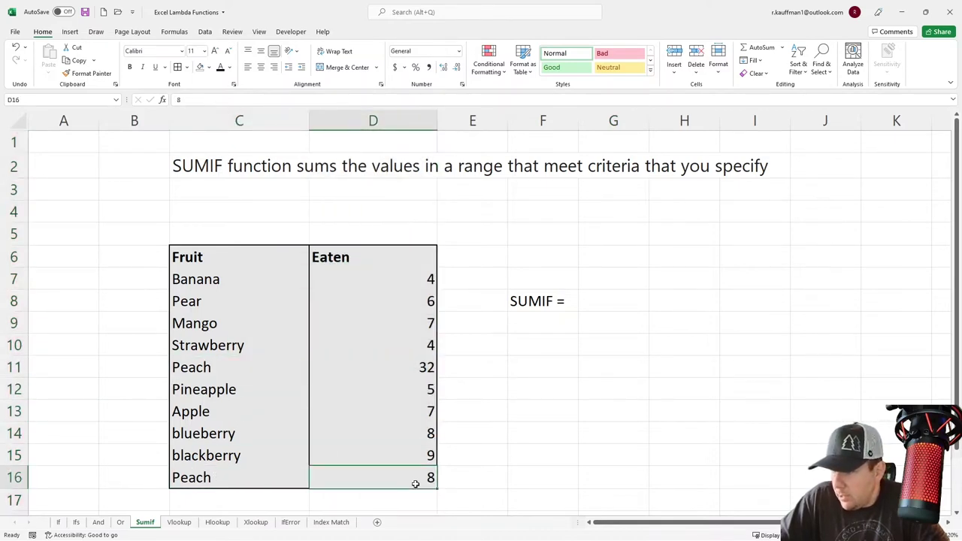
- Enter =SUMIF(C:C,"Peach",D:D) in G8
click(609, 300)
text(=s)
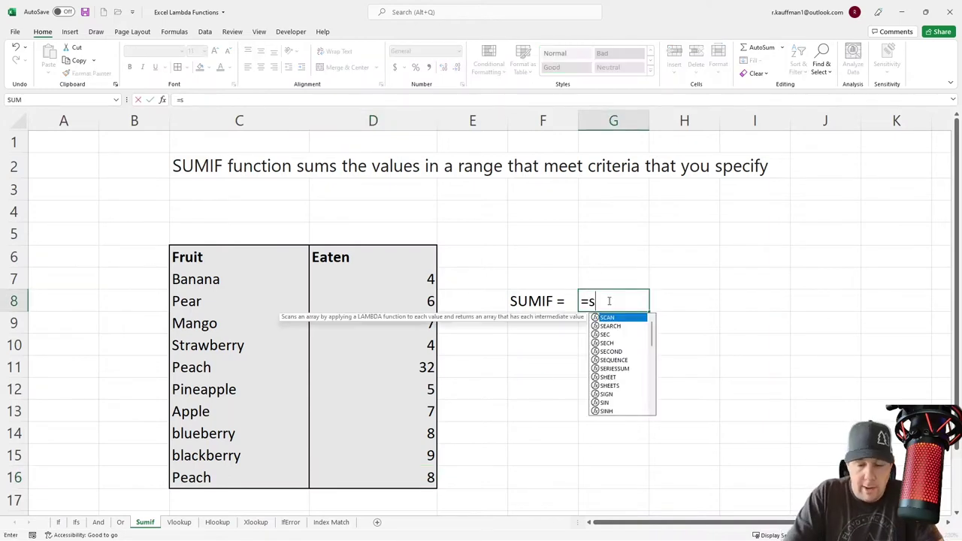
text(umif()
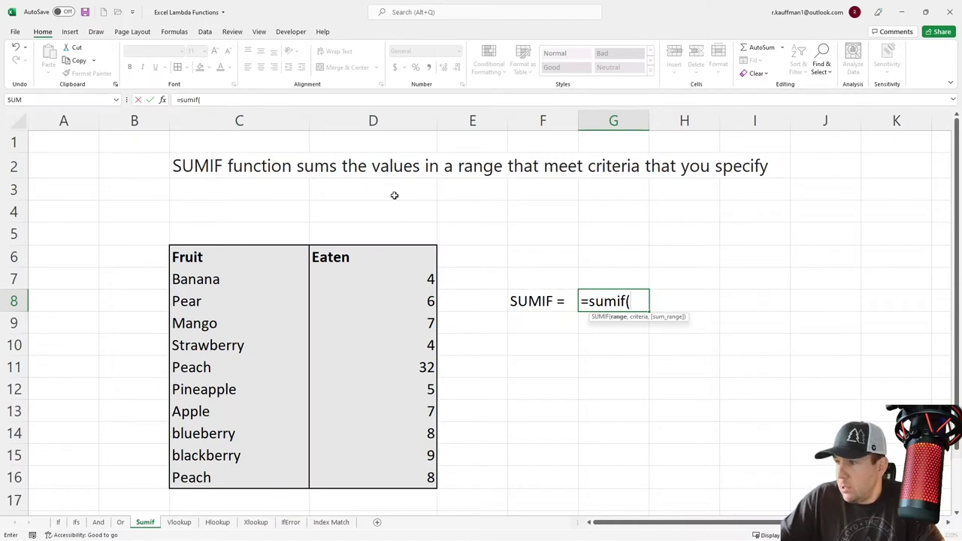
click(245, 121)
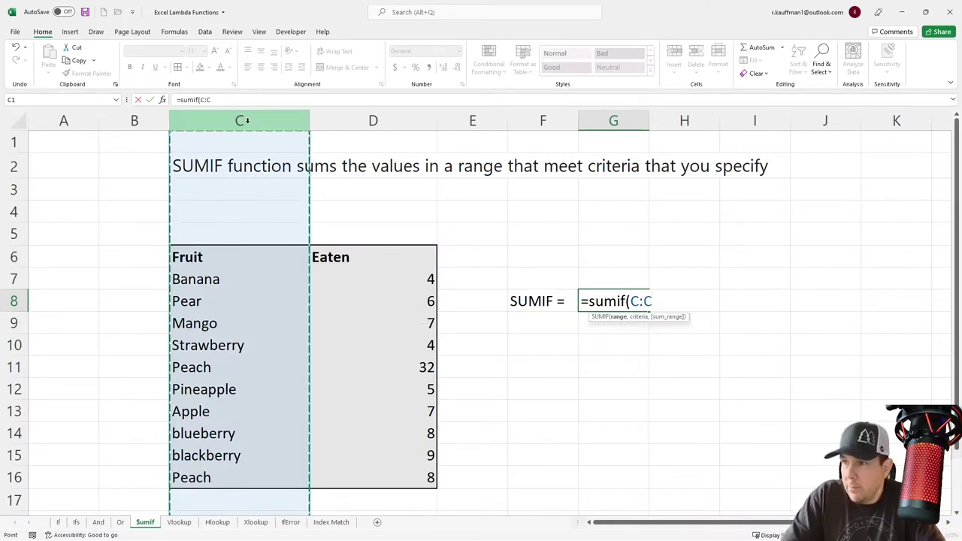
text(,"pea)
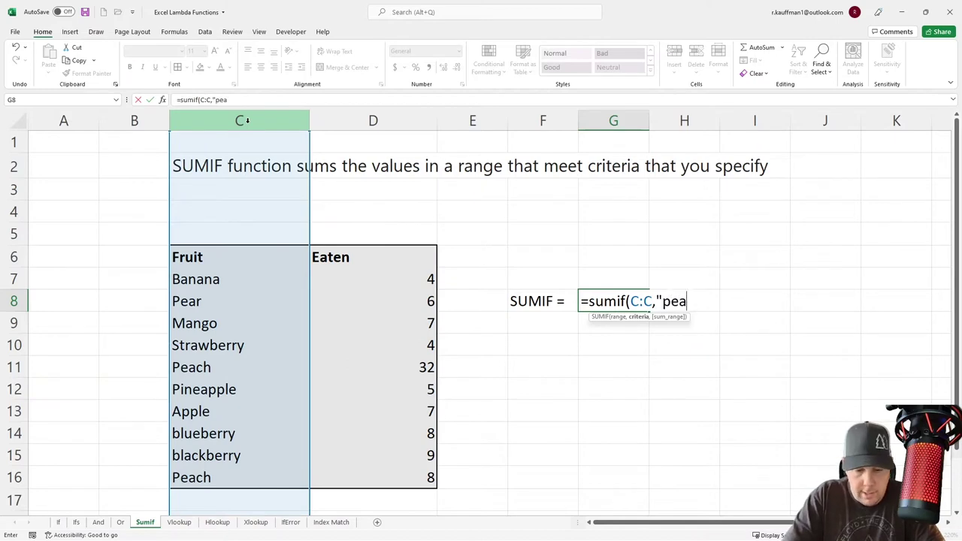
key(BackSpace)
key(BackSpace)
key(BackSpace)
text(Peach"m)
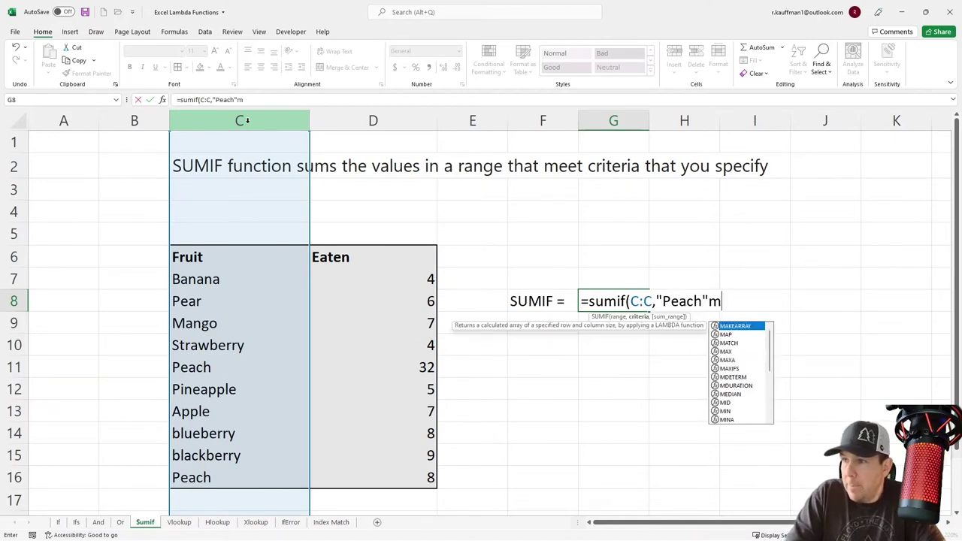
key(BackSpace)
text(,)
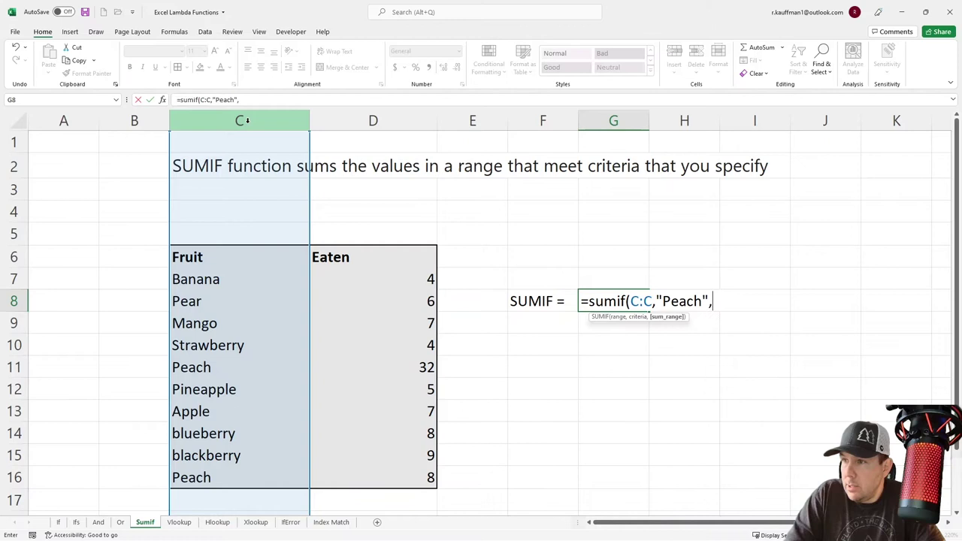
click(358, 112)
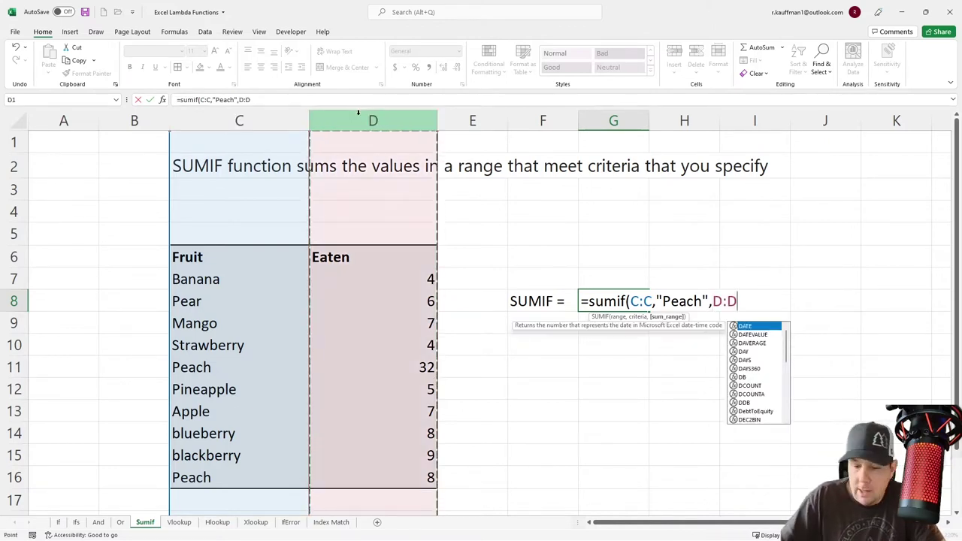
text())
key(Return)
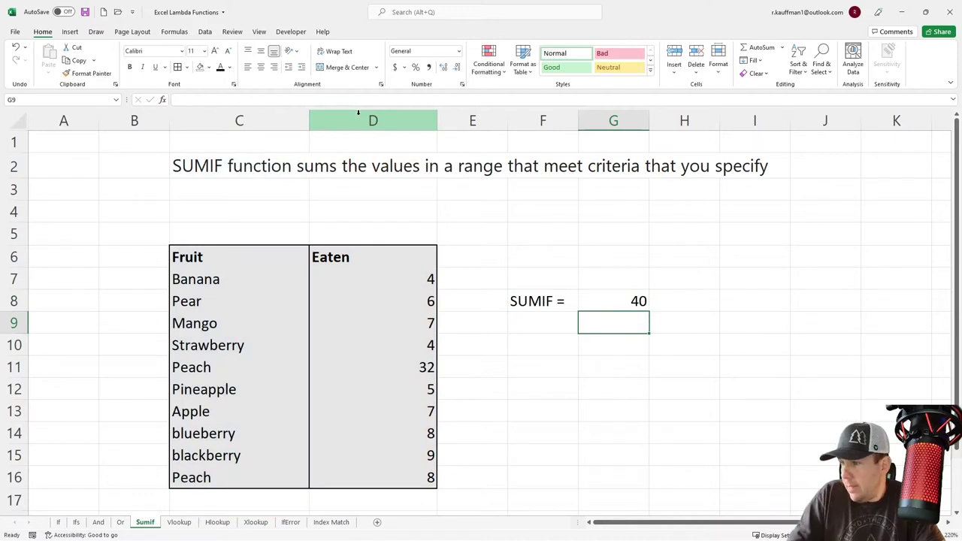
- Rename blueberry in C14 to Peach, raising the SUMIF total to 48
click(383, 368)
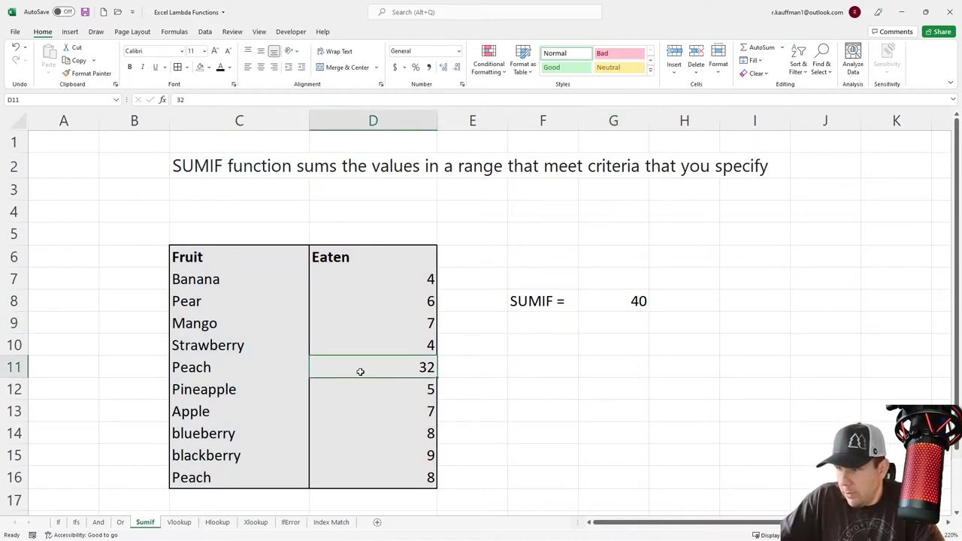
click(394, 473)
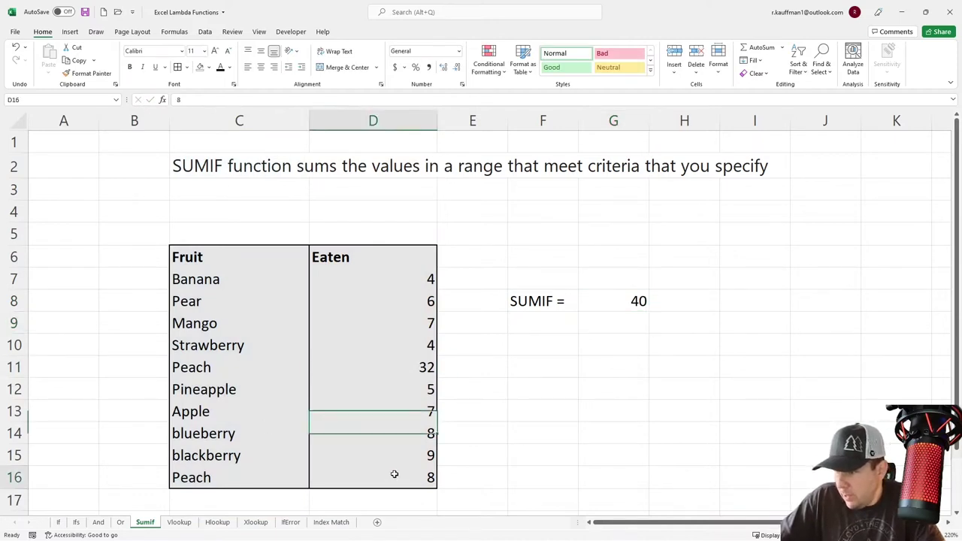
click(255, 433)
text(Peach)
key(Tab)
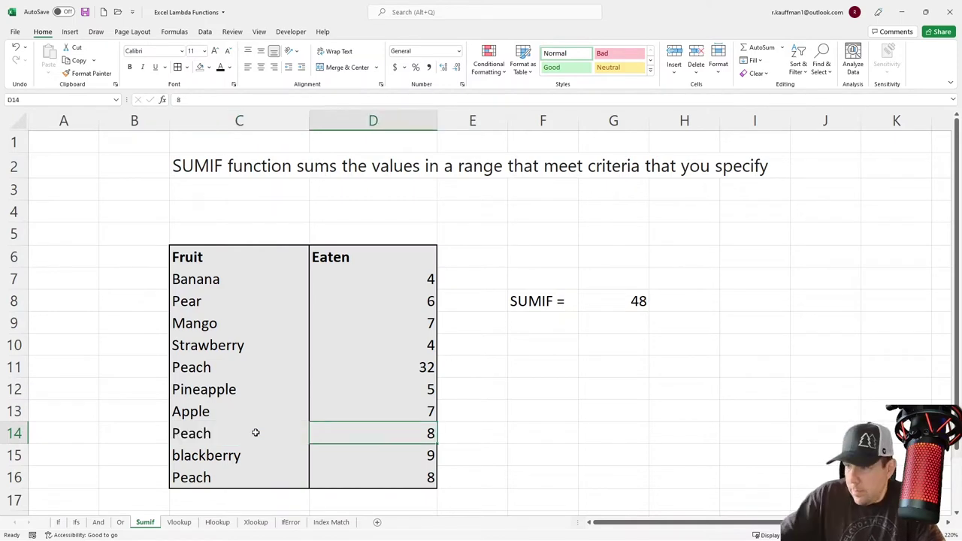
click(193, 432)
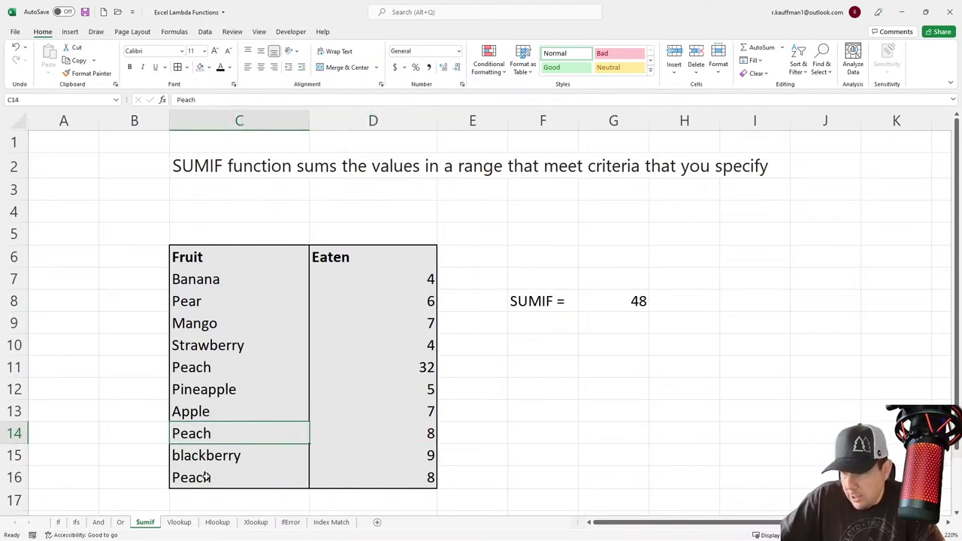
click(199, 368)
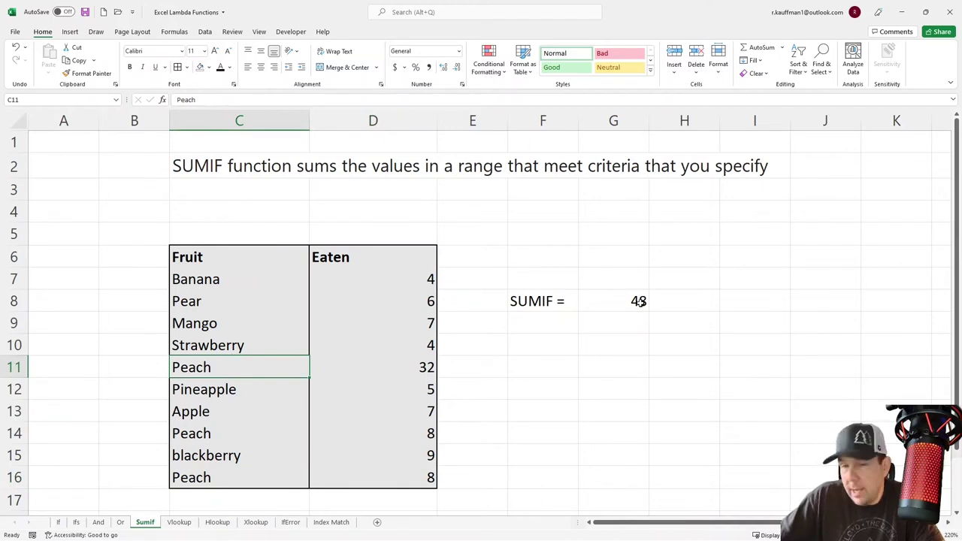
- Start a VLOOKUP in G8 with "Strawberry" as the lookup value
click(613, 410)
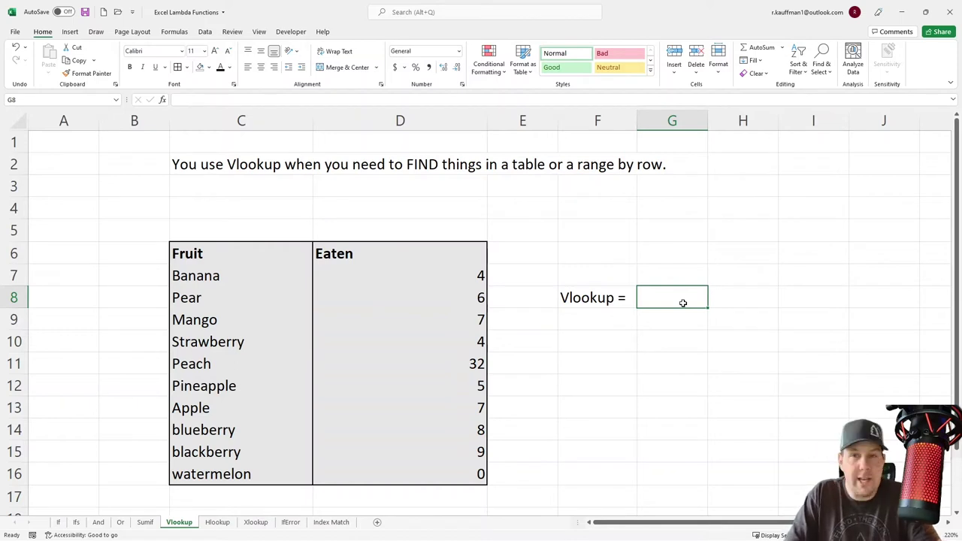
text(=vlookup)
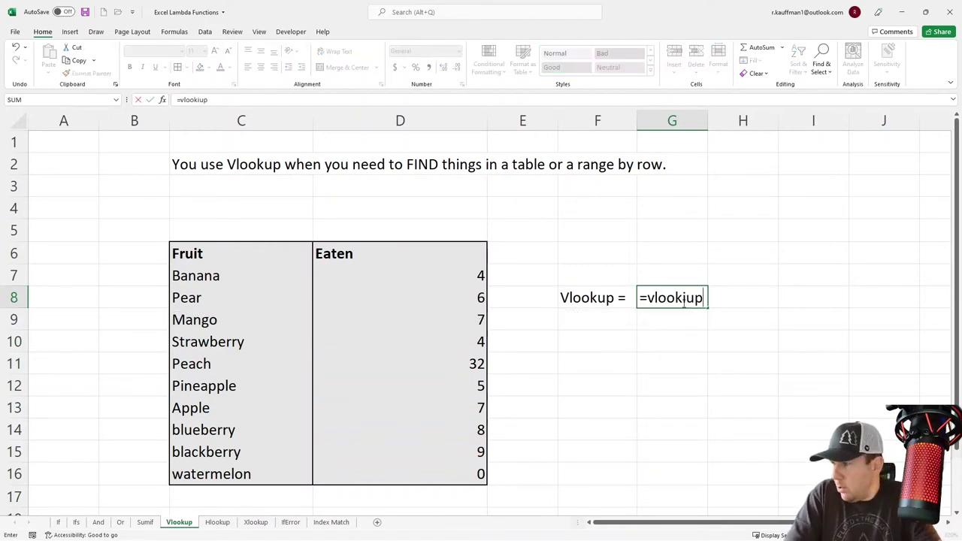
key(BackSpace)
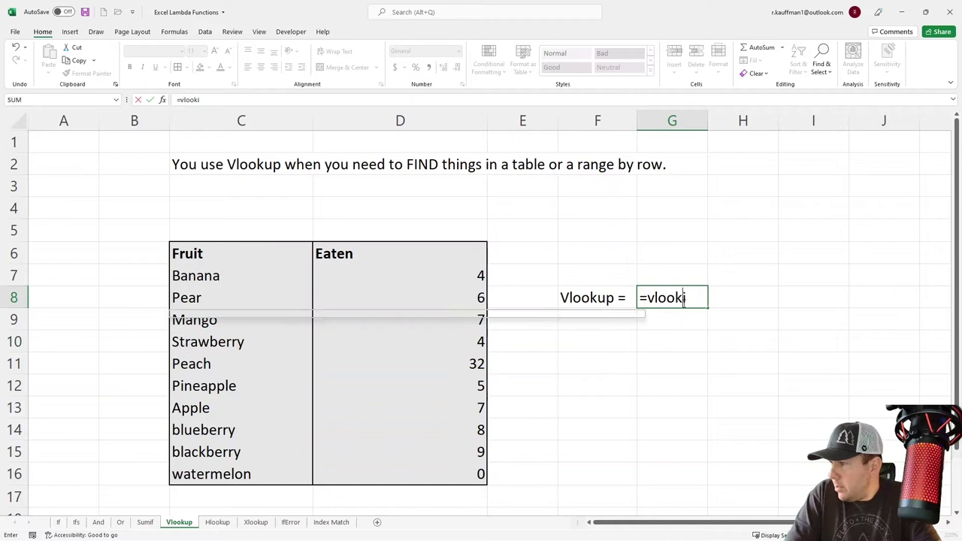
text(p)
key(BackSpace)
key(BackSpace)
text(up()
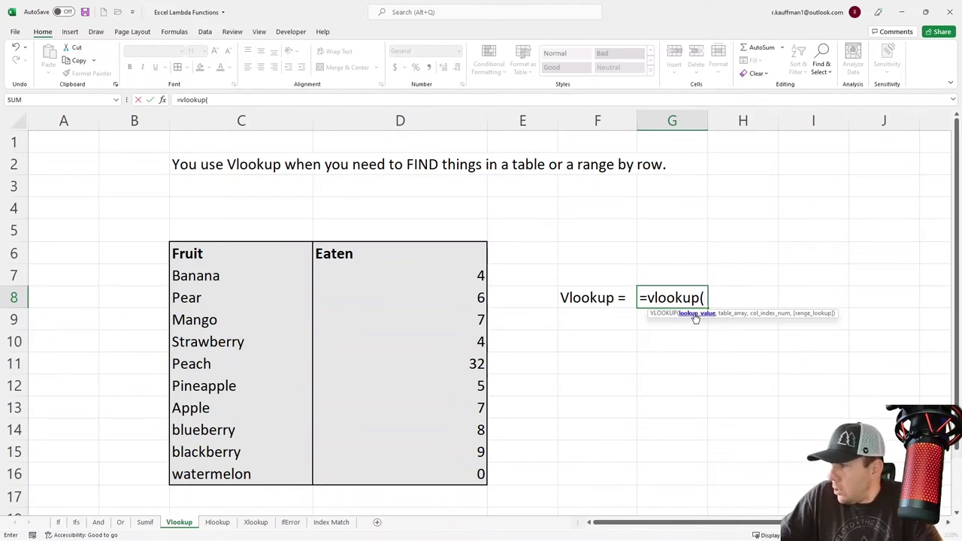
text(")
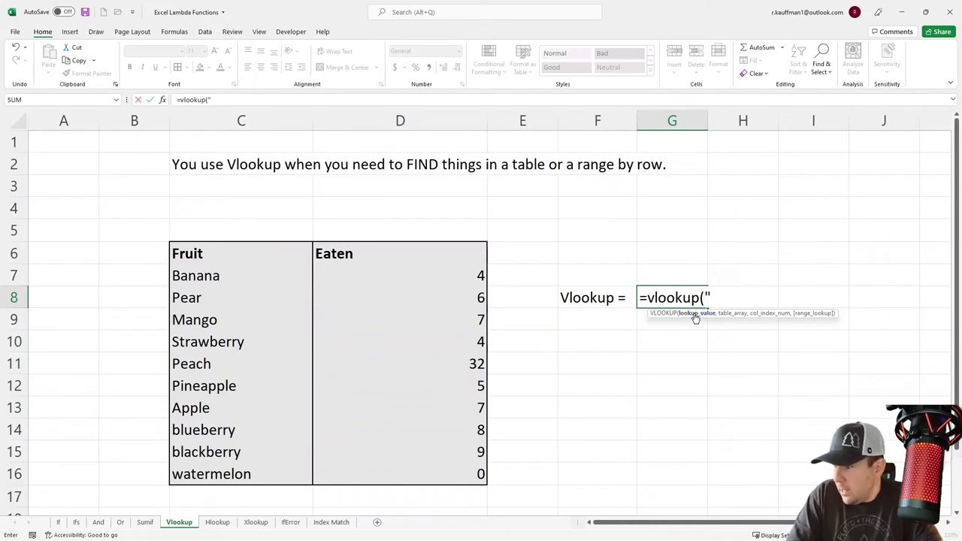
text(Sta)
key(BackSpace)
text(r)
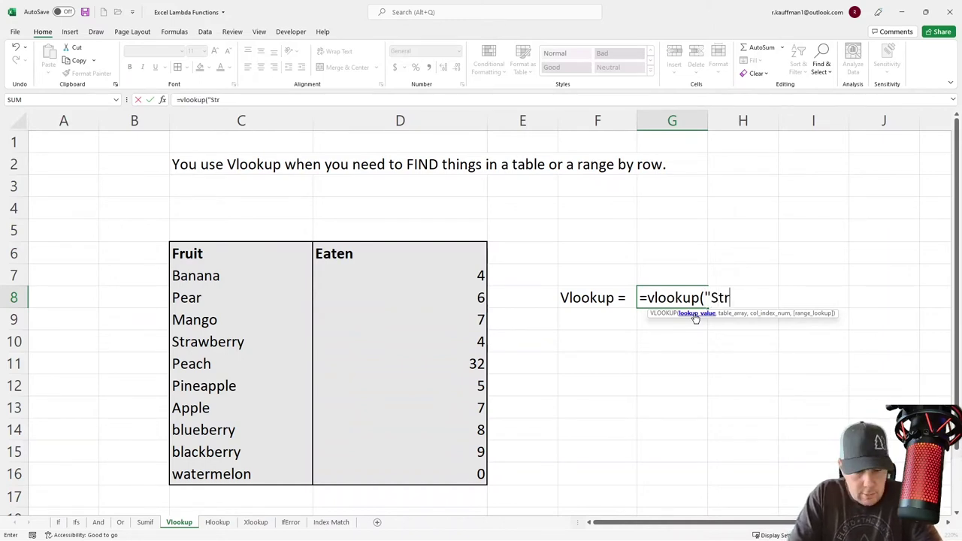
text(awberry")
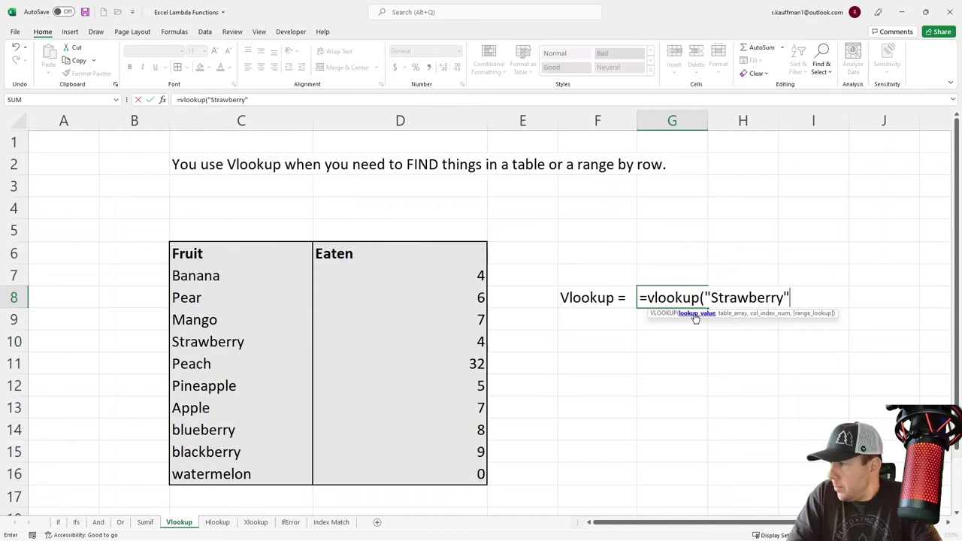
text(,)
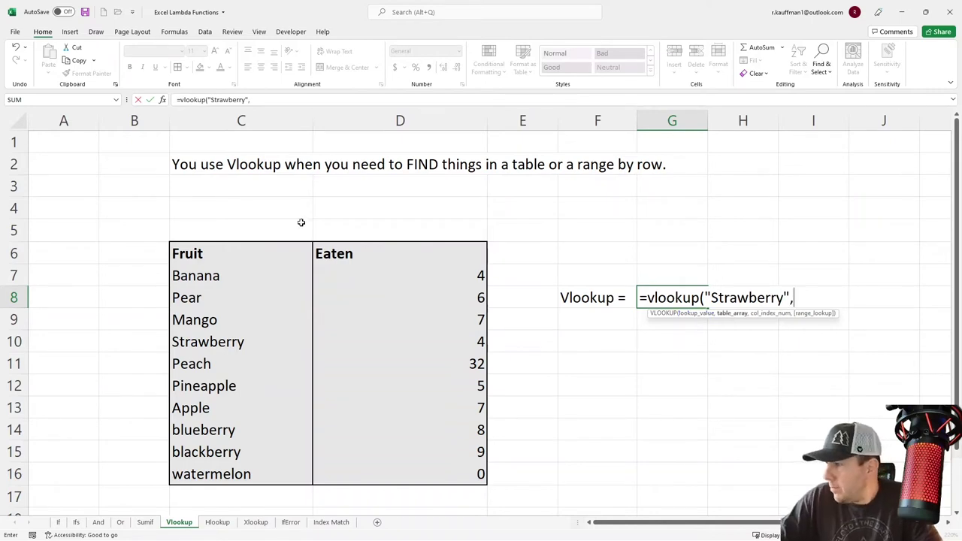
- Complete the VLOOKUP over columns C:D, returning column 2 with FALSE exact match
drag(300, 121, 367, 116)
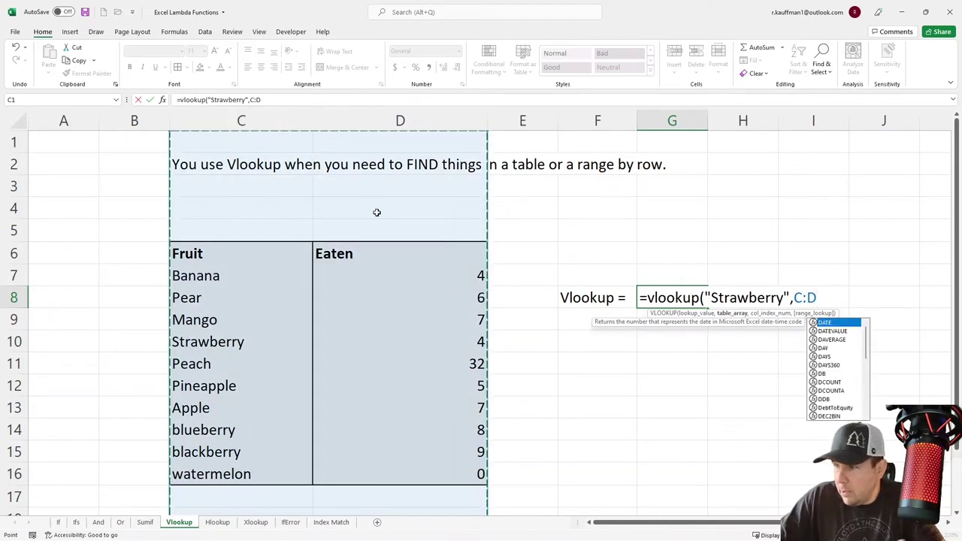
click(288, 99)
text(,)
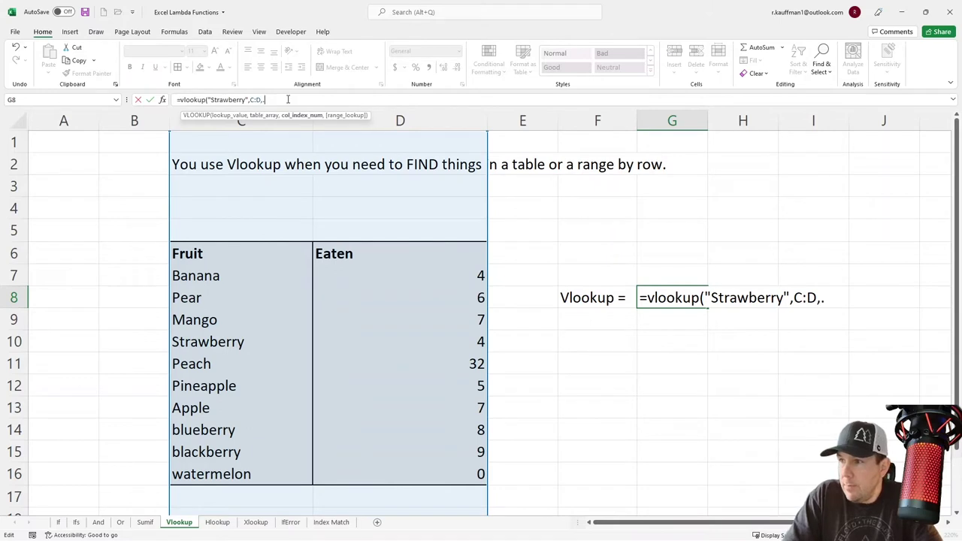
text(2)
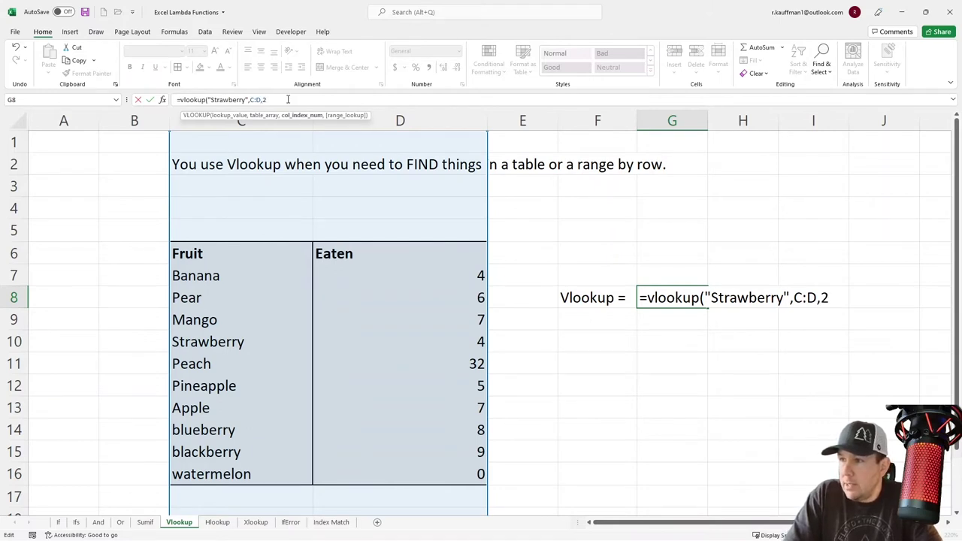
text(,)
text(Falswe)
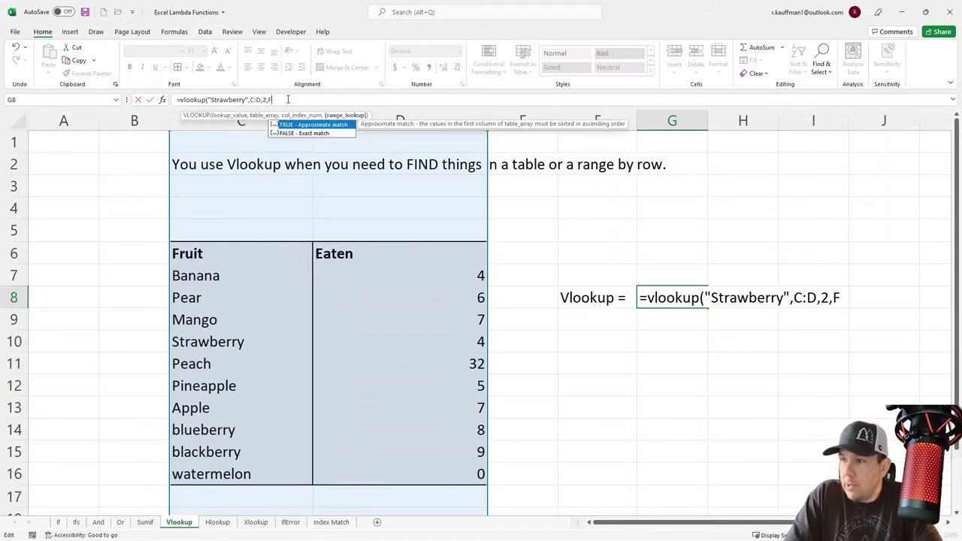
key(BackSpace)
key(BackSpace)
text(e)
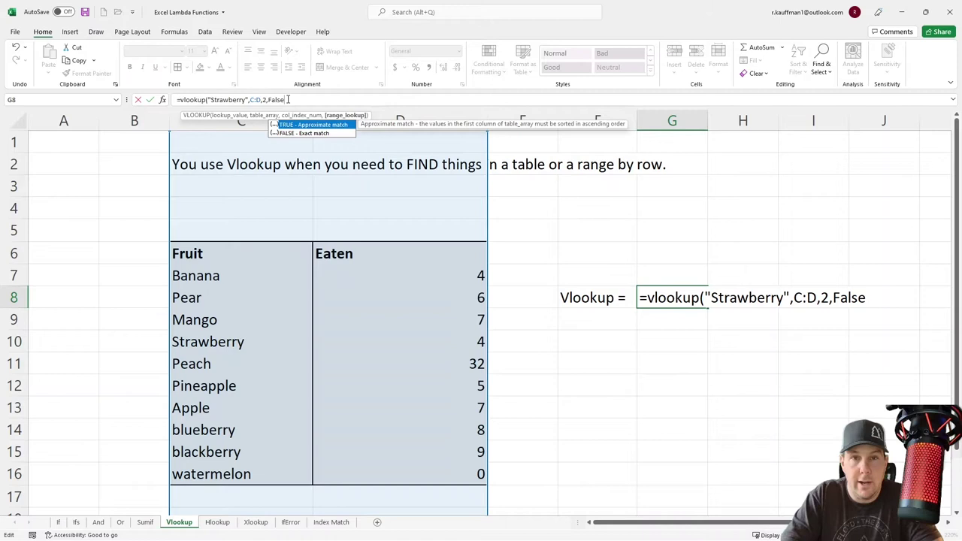
text())
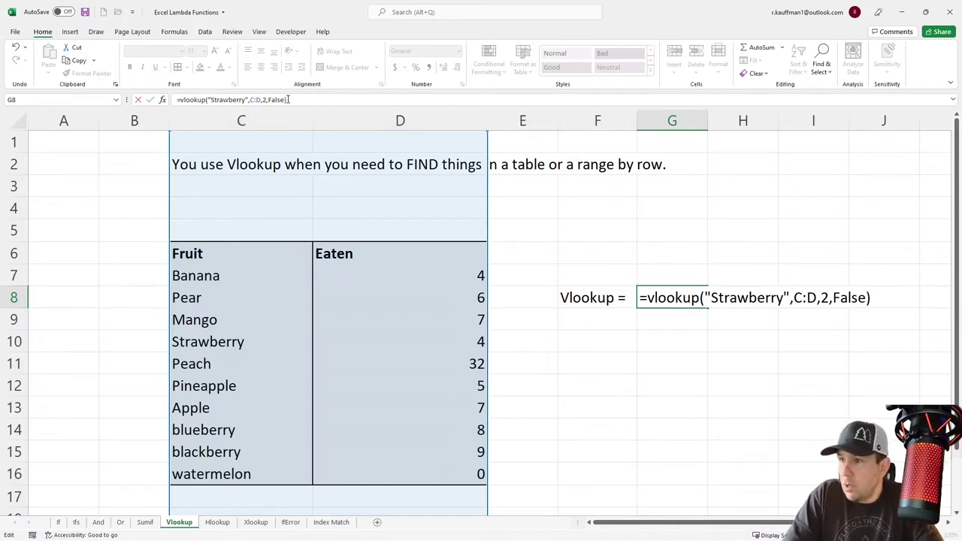
key(Return)
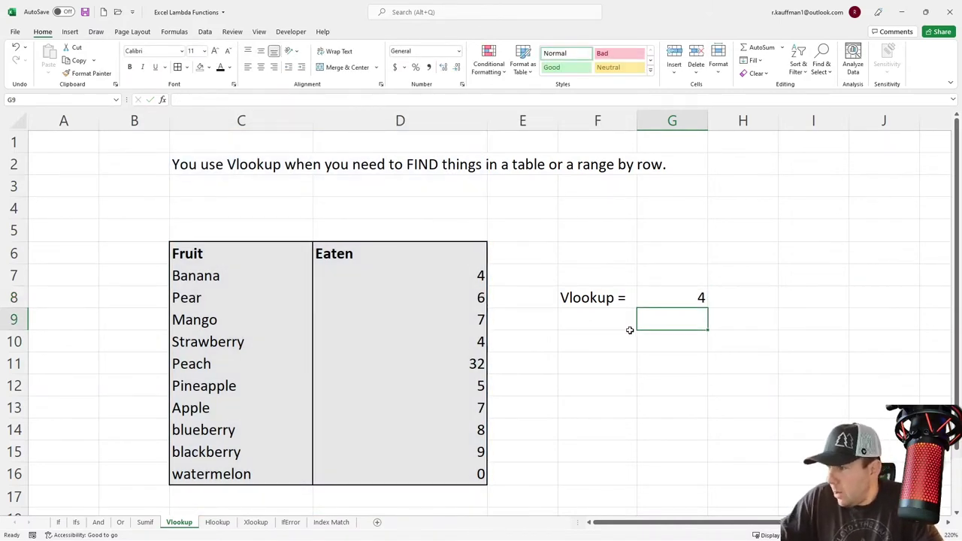
- Replace "Strawberry" with "Apple" in the VLOOKUP, which now returns 7
click(667, 298)
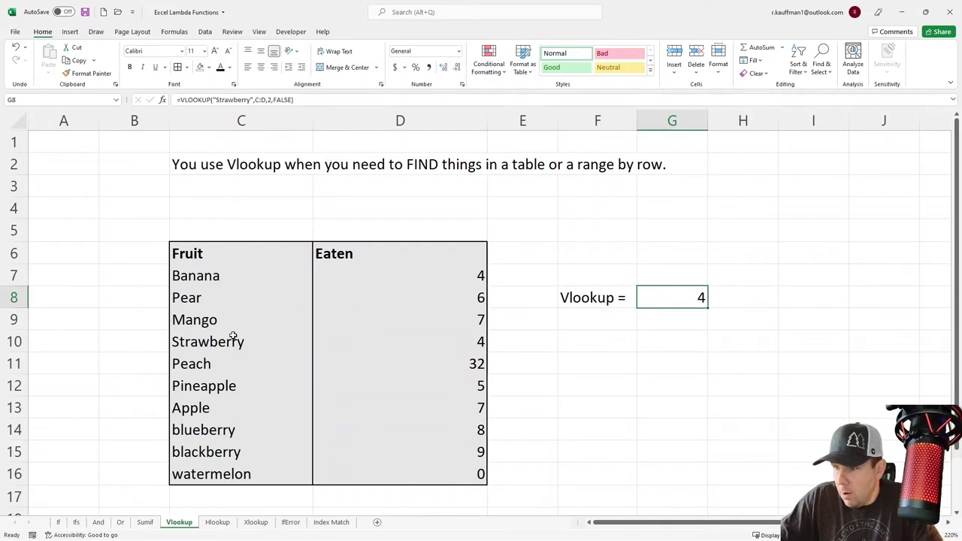
drag(233, 340, 472, 346)
click(596, 342)
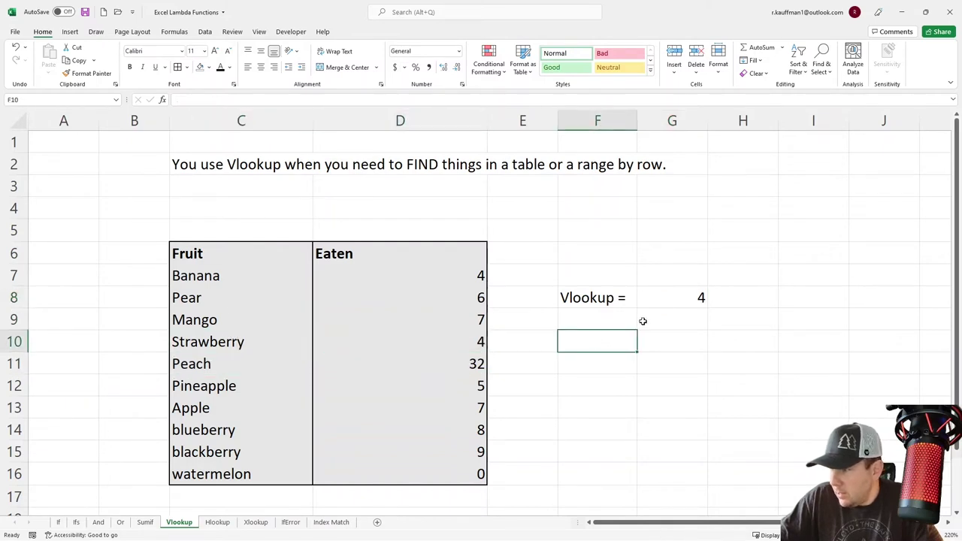
click(671, 299)
double_click(235, 99)
text(Apple)
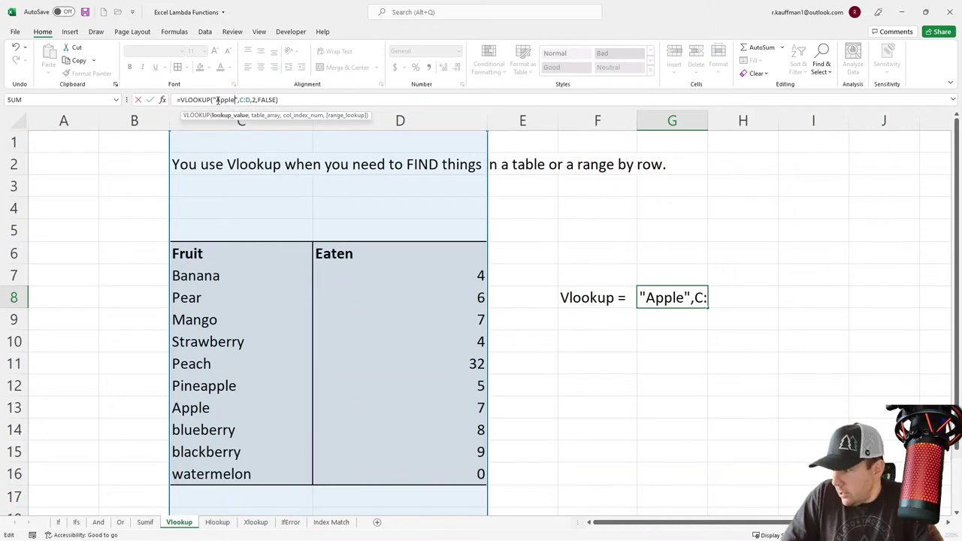
key(Return)
click(585, 307)
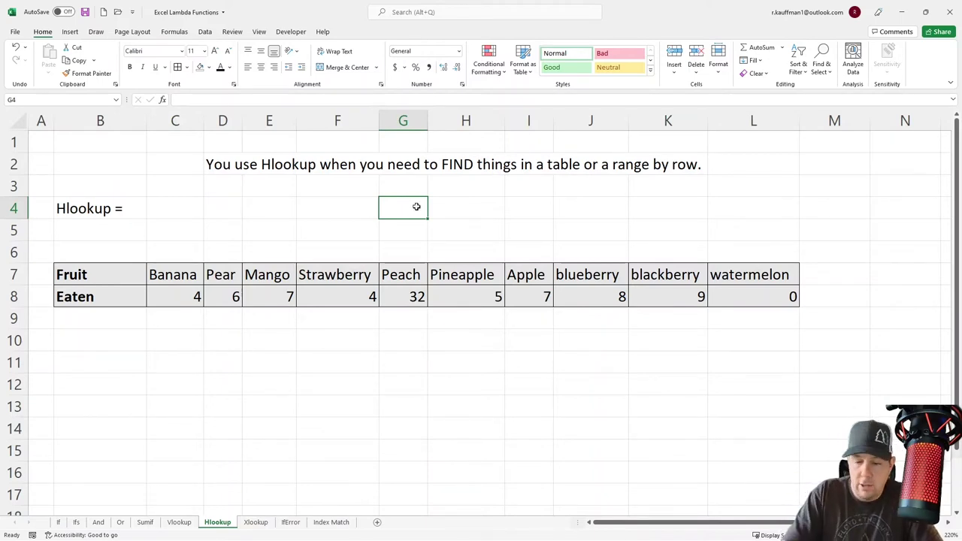
- Enter =HLOOKUP("blackberry",B7:L8,2,FALSE) in G4, returning 9
text(=hlookup()
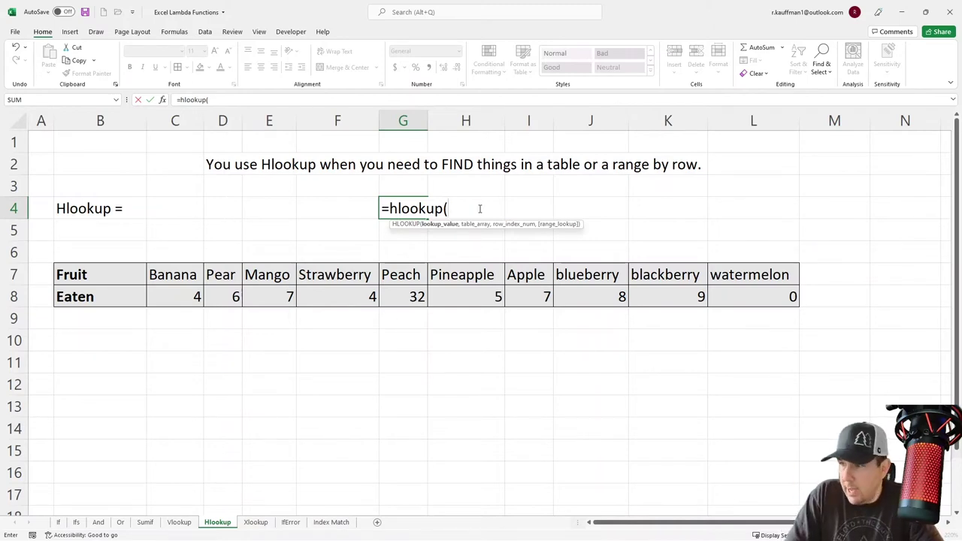
text("blakc)
key(BackSpace)
key(BackSpace)
text(ckberry",)
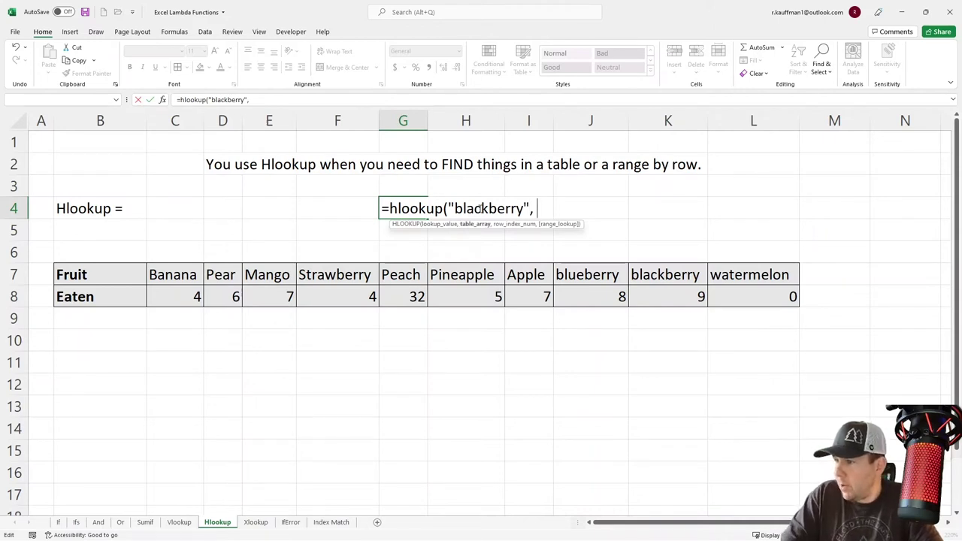
drag(143, 270, 773, 303)
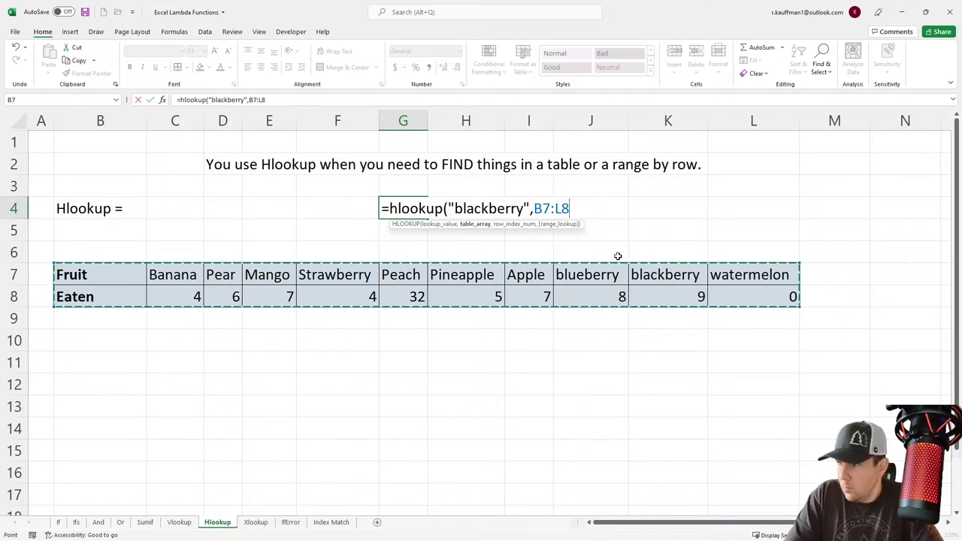
text(,)
text(2)
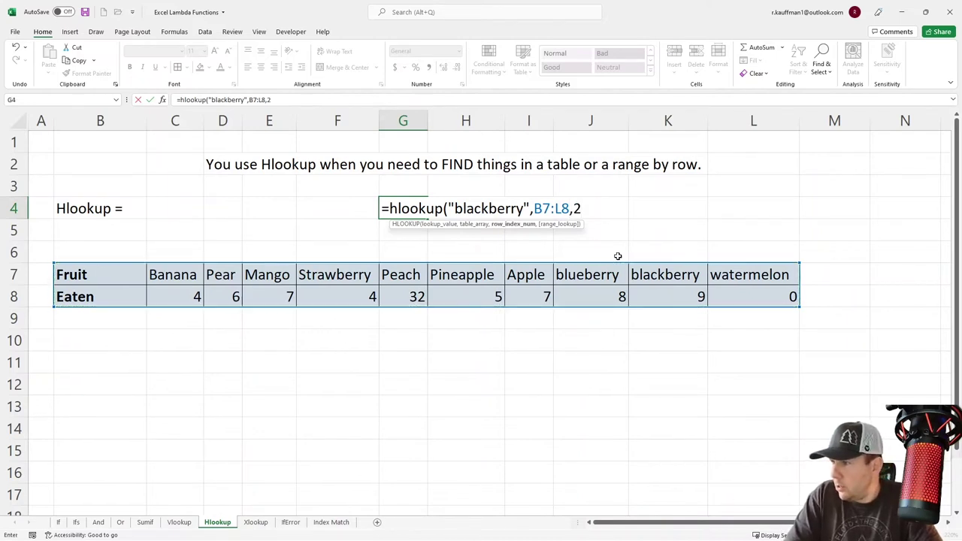
text(,false))
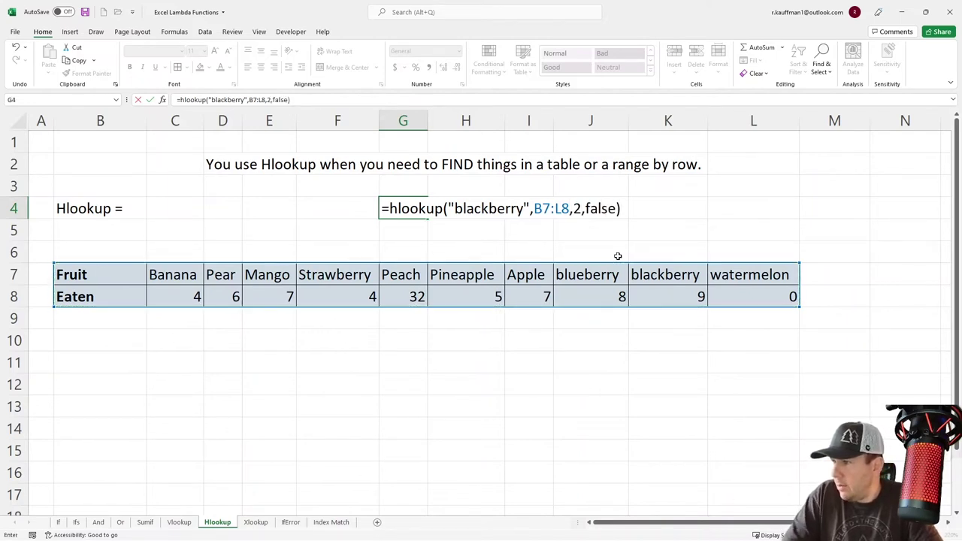
key(Return)
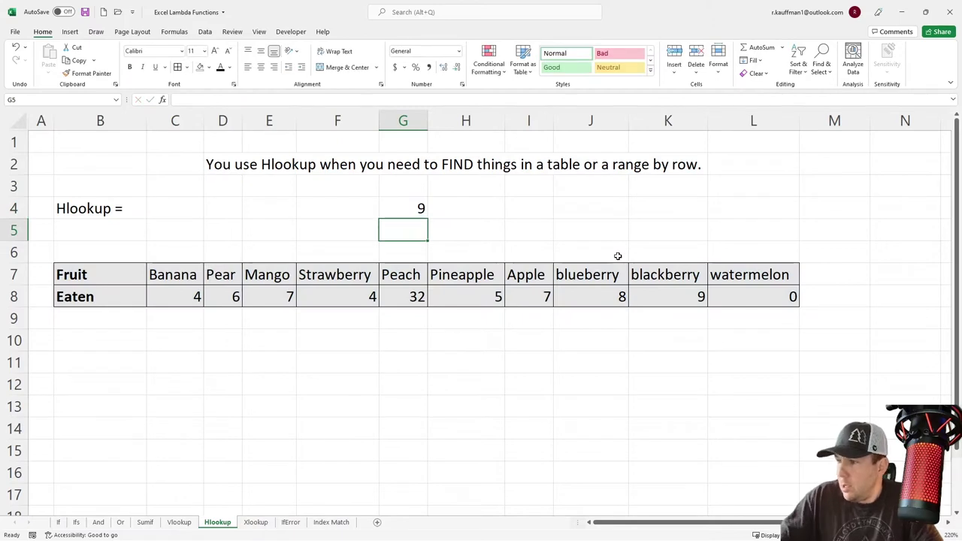
click(387, 211)
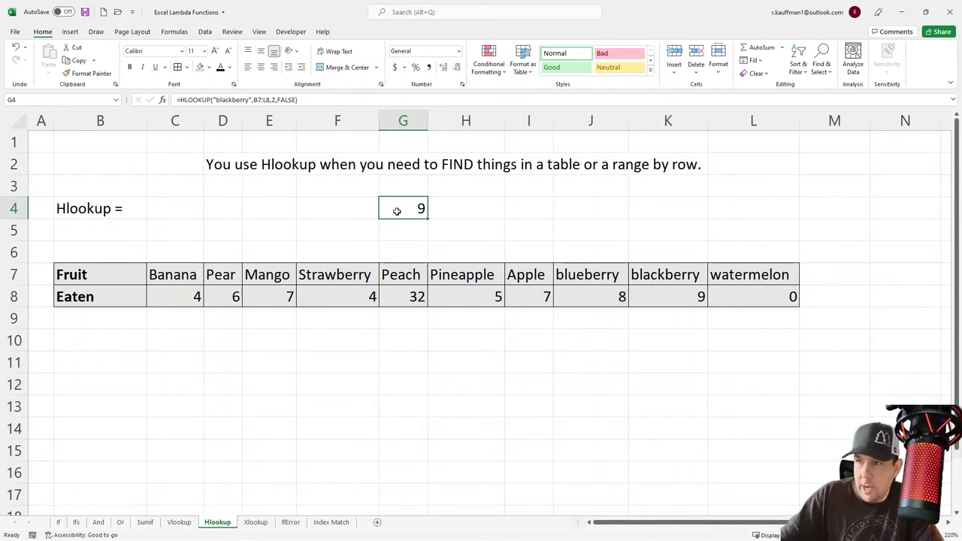
- Replace "blackberry" with "pear" in G4's HLOOKUP, which now returns 6
double_click(233, 100)
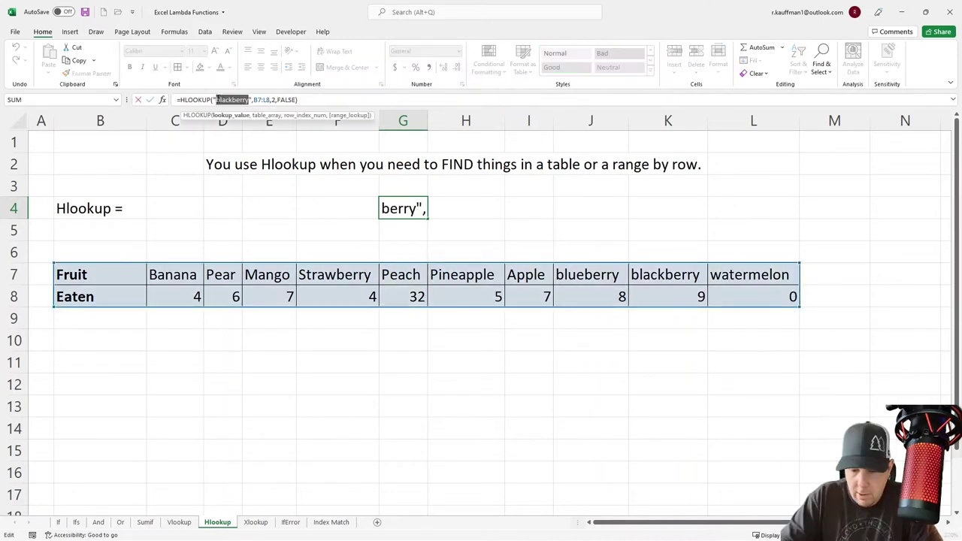
text(pear)
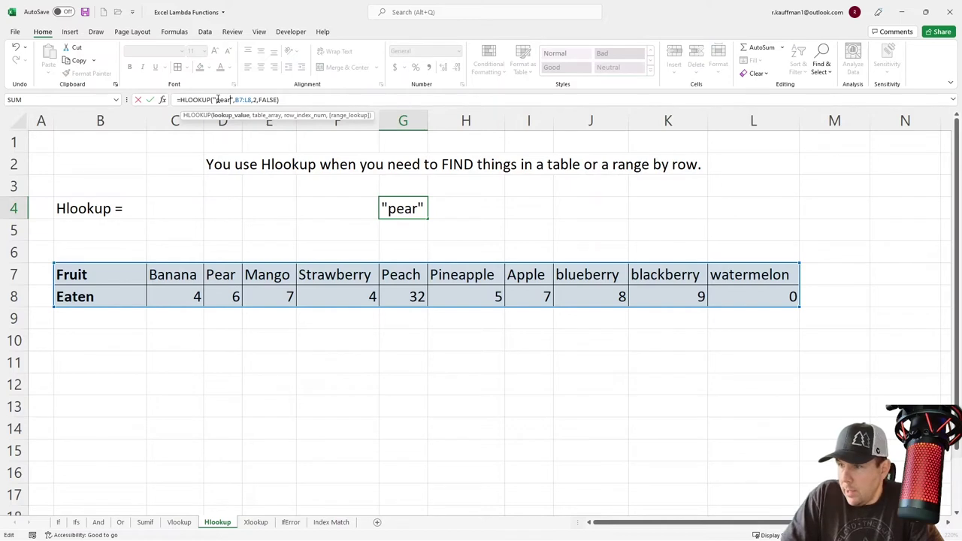
key(Return)
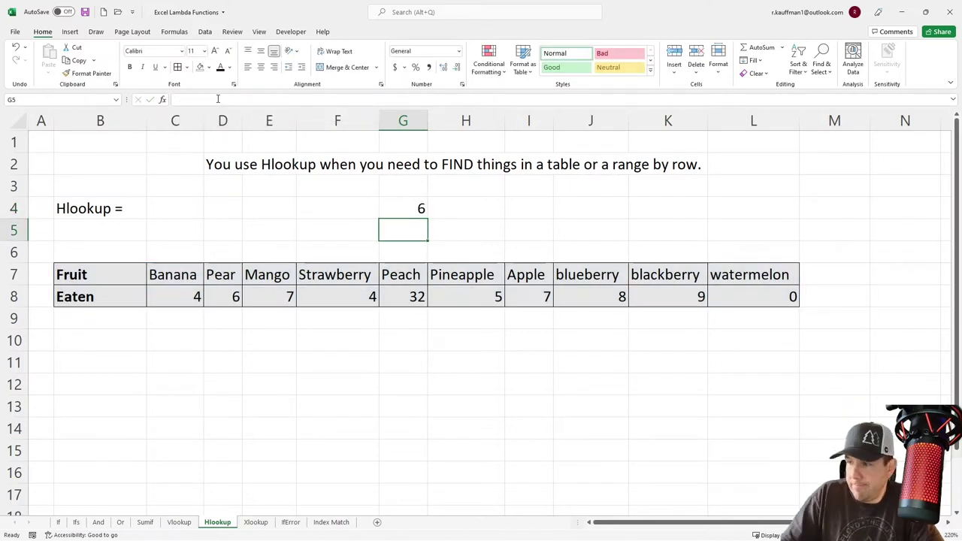
click(393, 207)
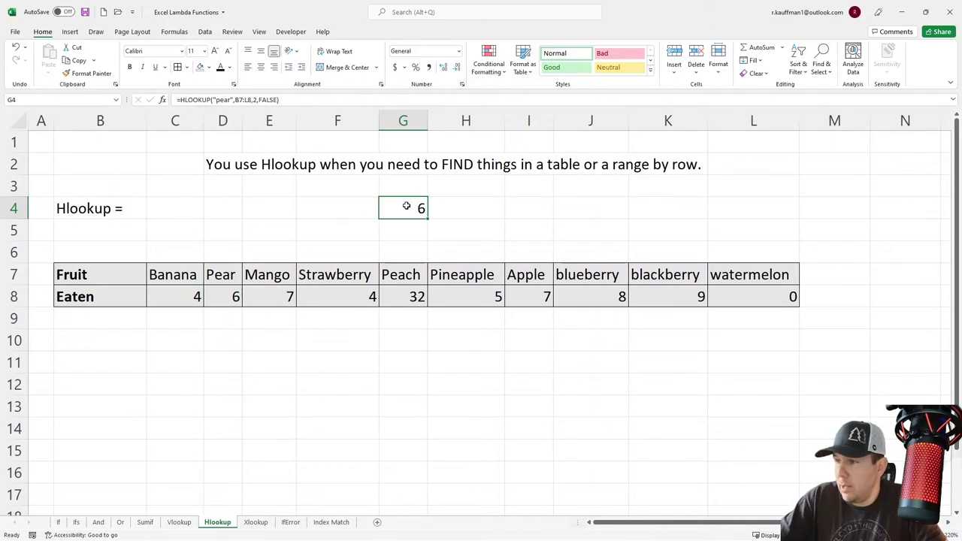
- Switch to the Xlookup sheet with its Fruit/Eaten table and empty Xlookup = cell
click(478, 207)
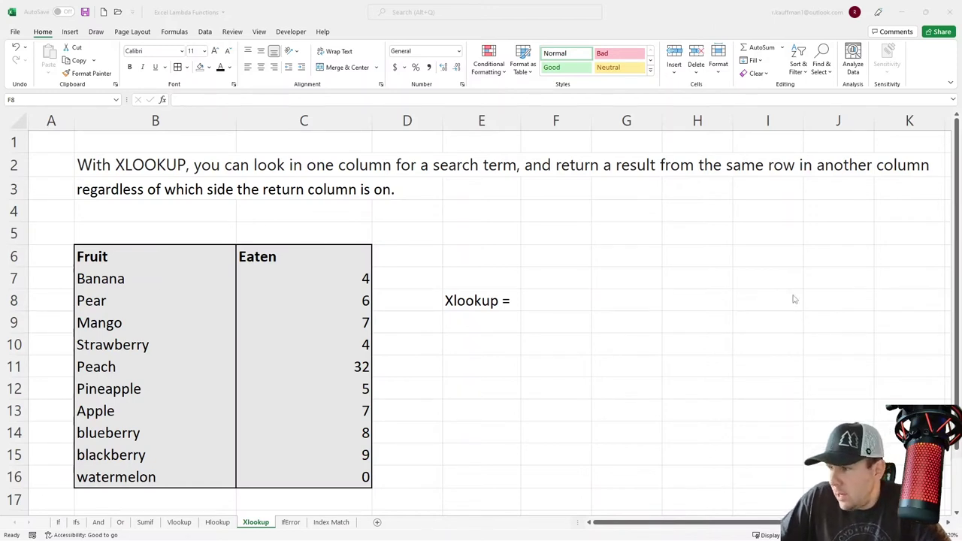
- Enter an XLOOKUP in F8 finding "Mango" in column B, returning column C, with "Not Found" fallback
click(561, 301)
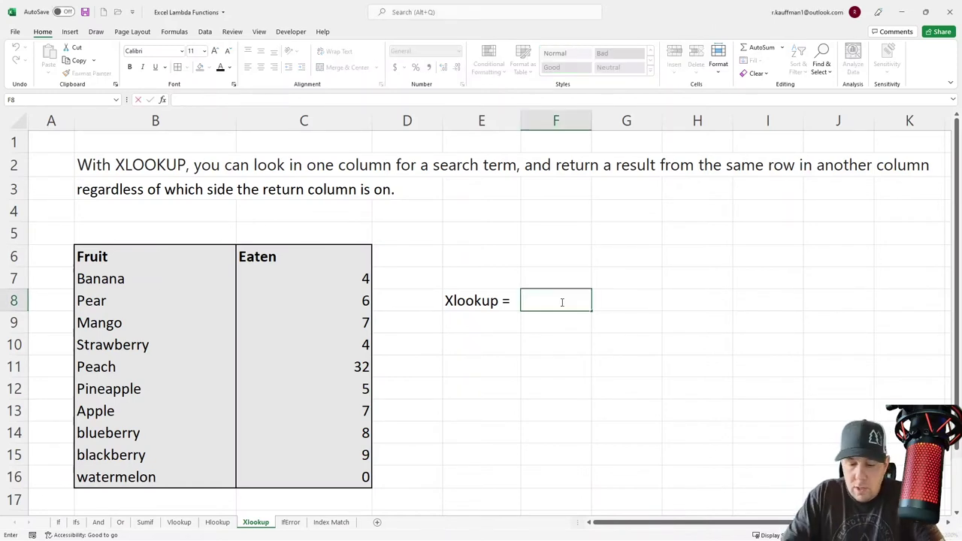
text(=xlo)
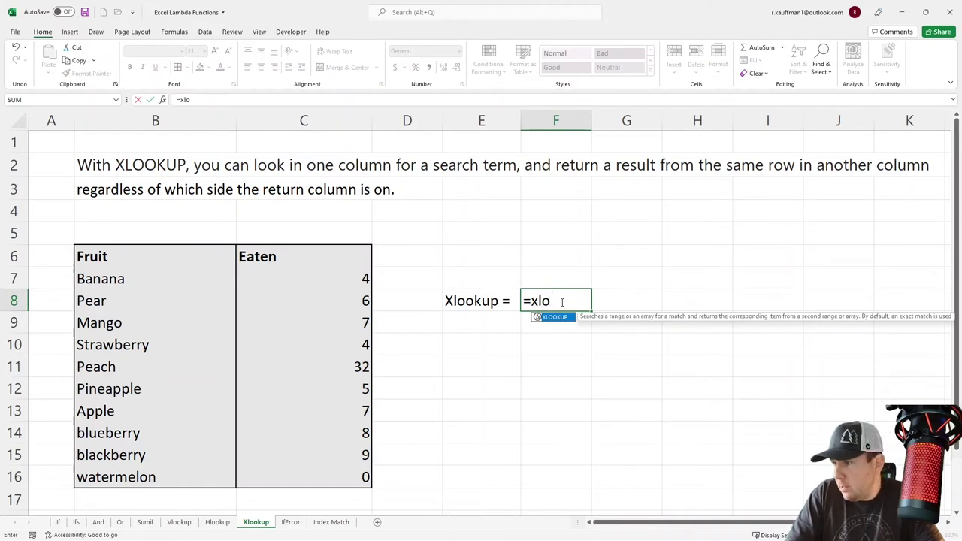
text(okup()
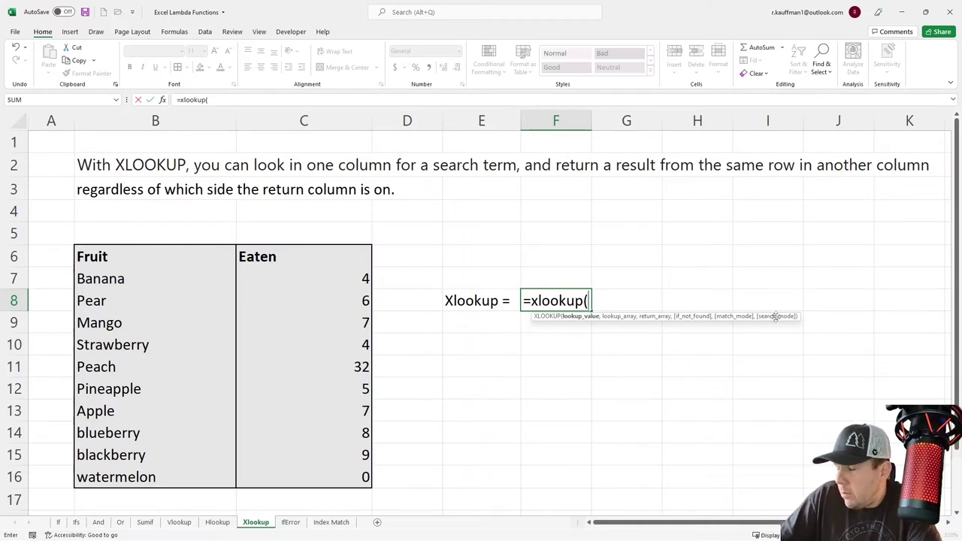
click(250, 103)
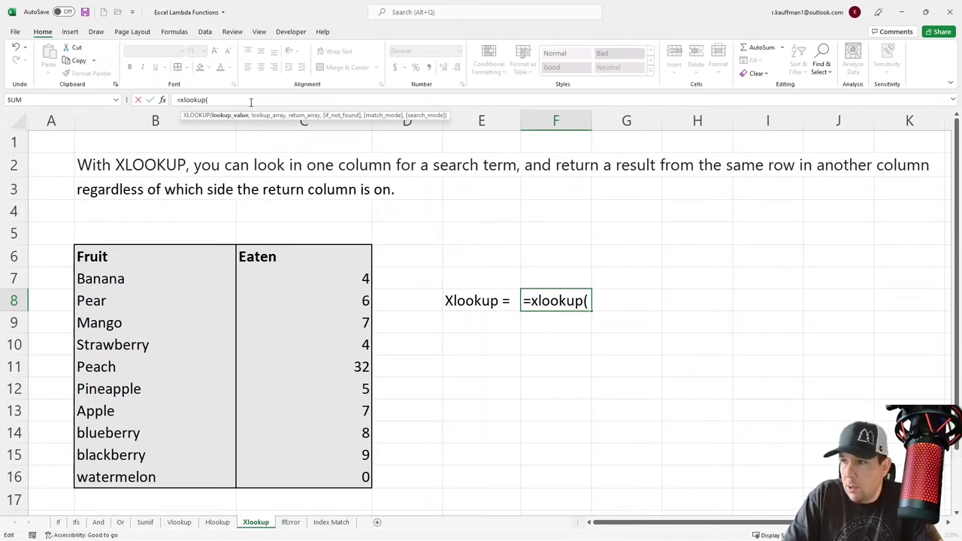
text("M)
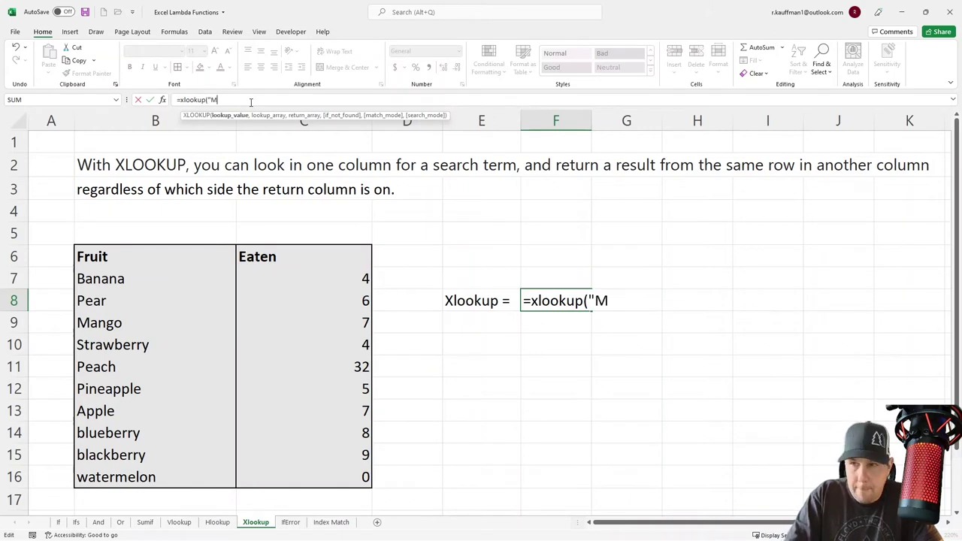
text(ango")
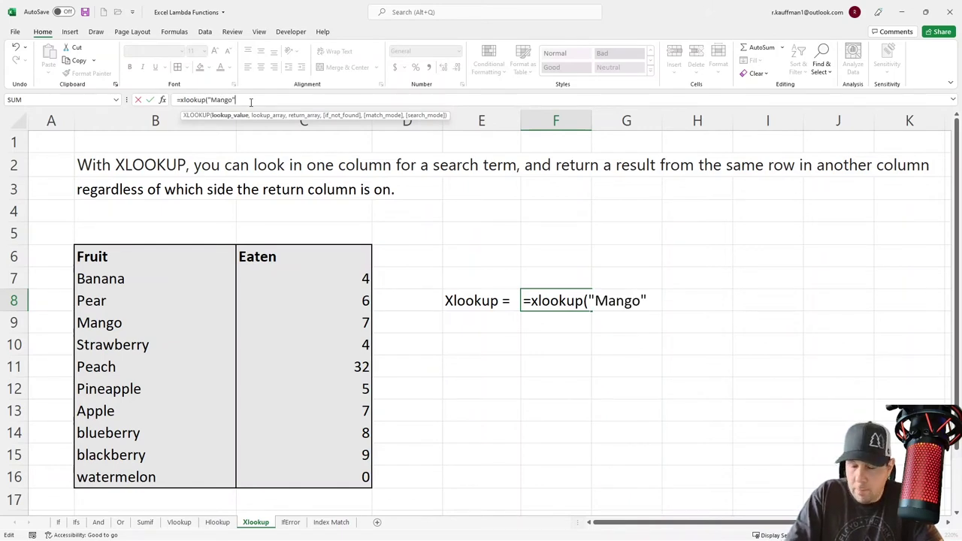
text(,)
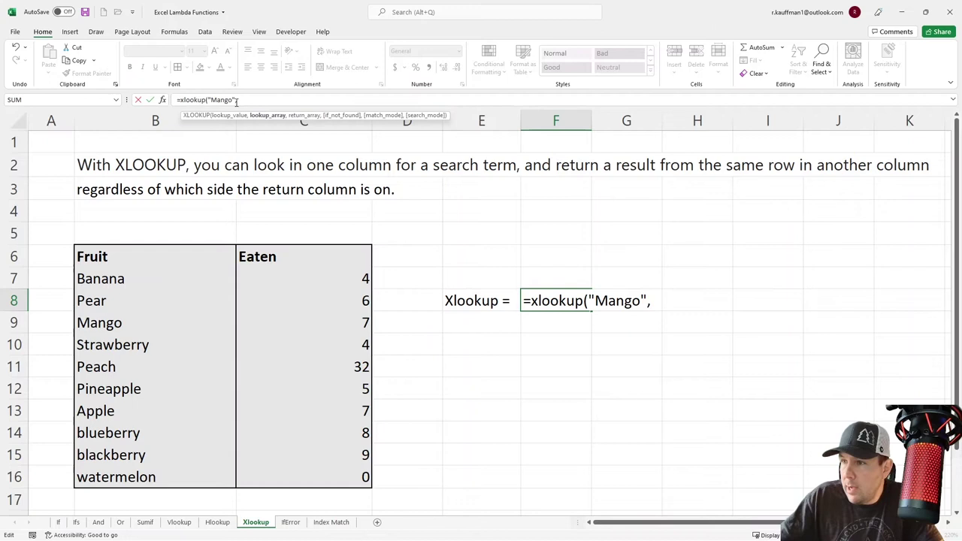
click(143, 113)
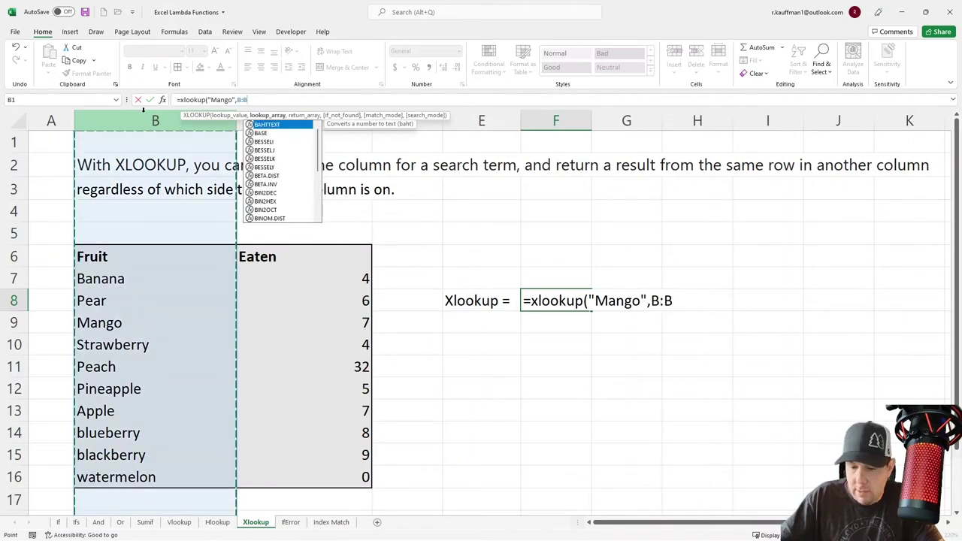
text(,)
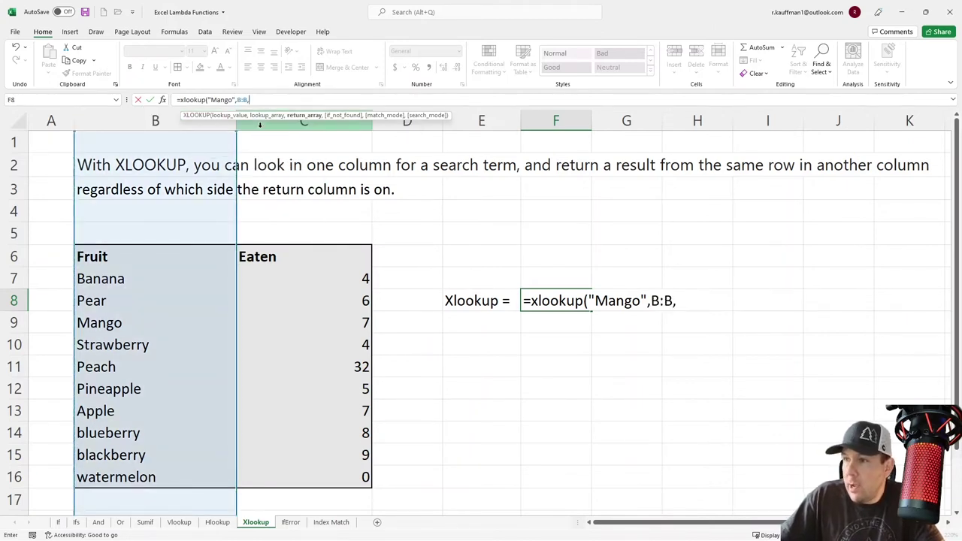
click(260, 124)
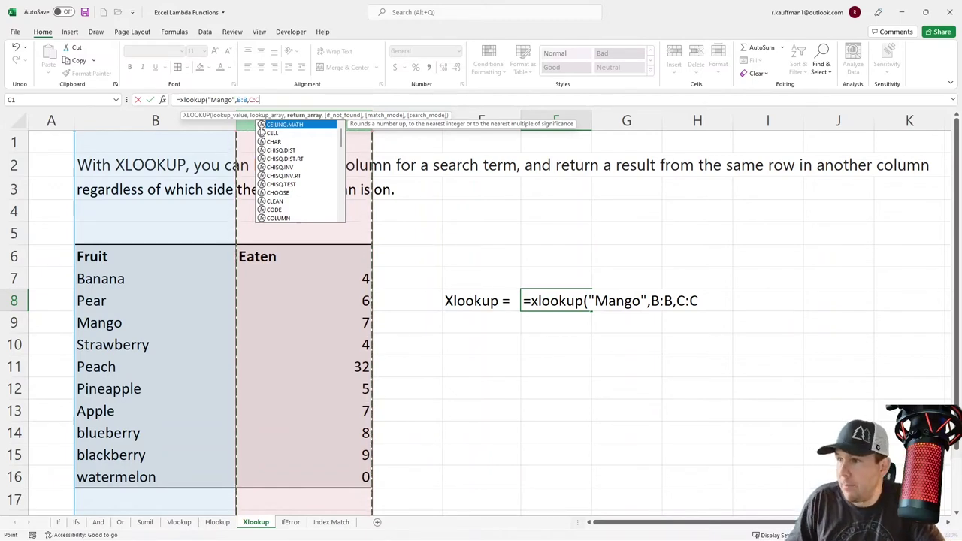
text(,)
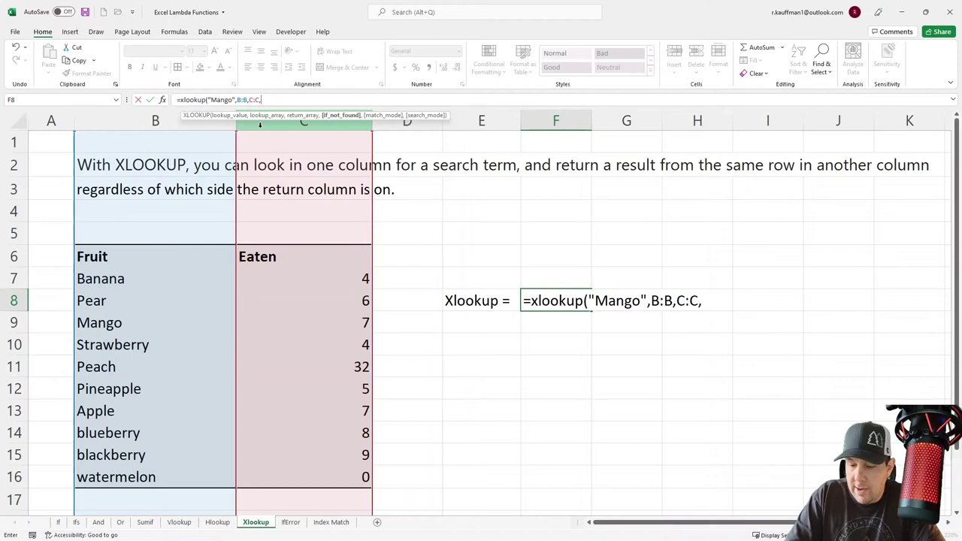
text(")
text(No)
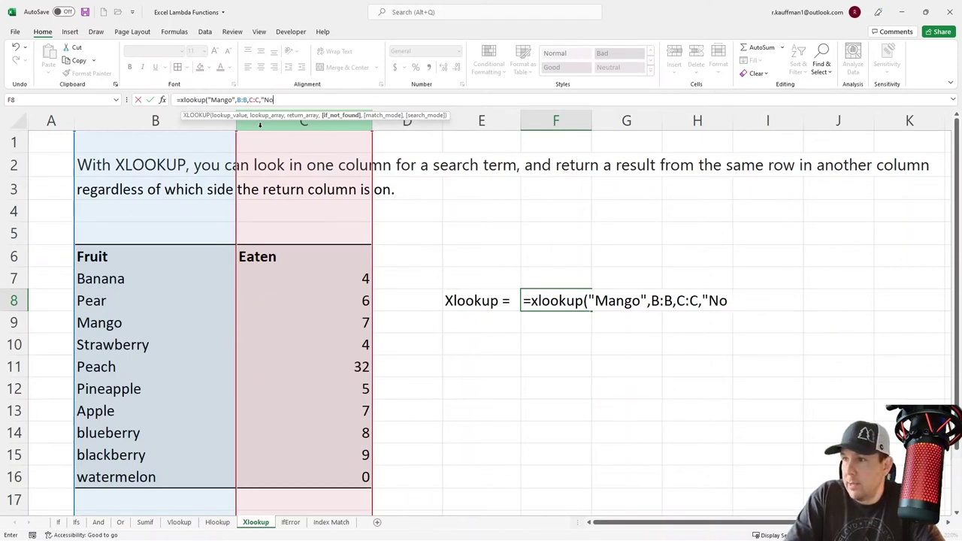
text(t Found")
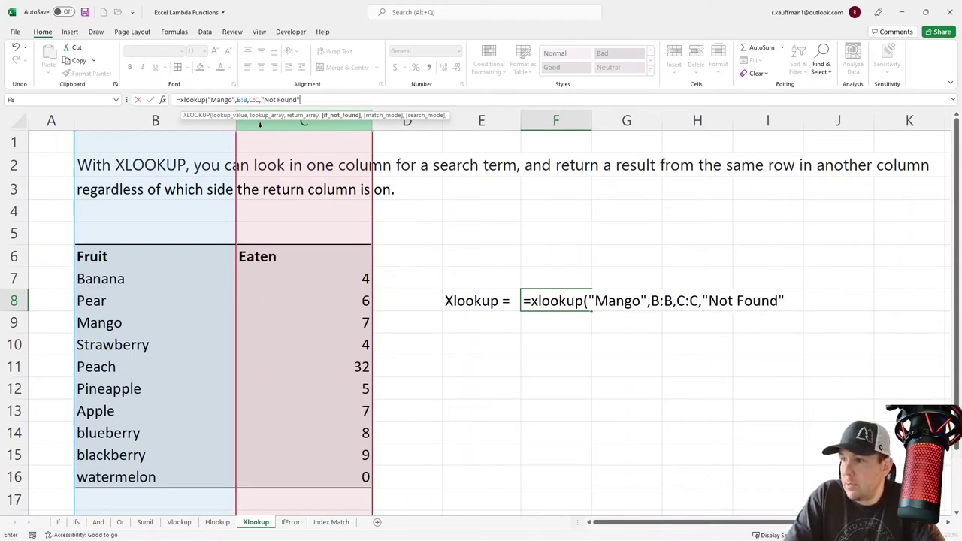
text(,)
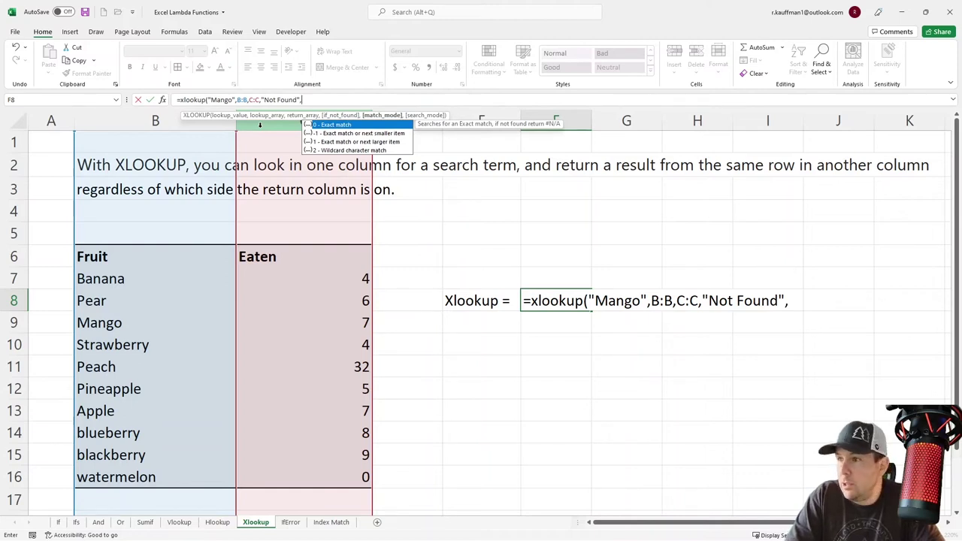
text(0,)
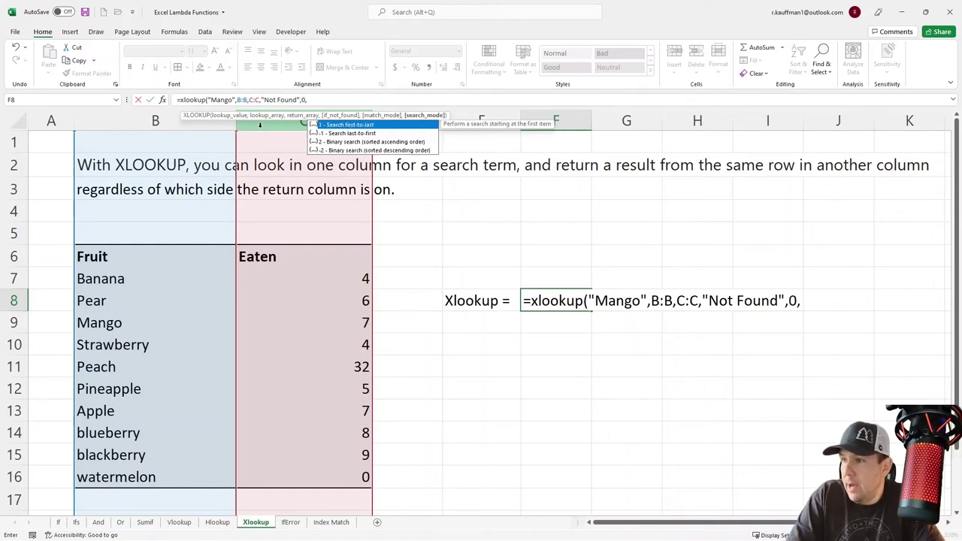
text(1)
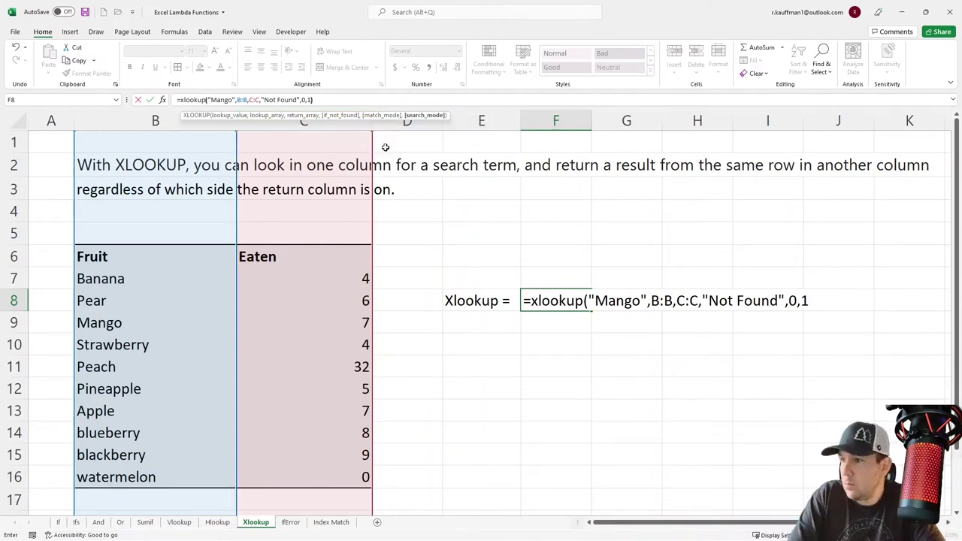
text())
key(ctrl+Return)
key(Return)
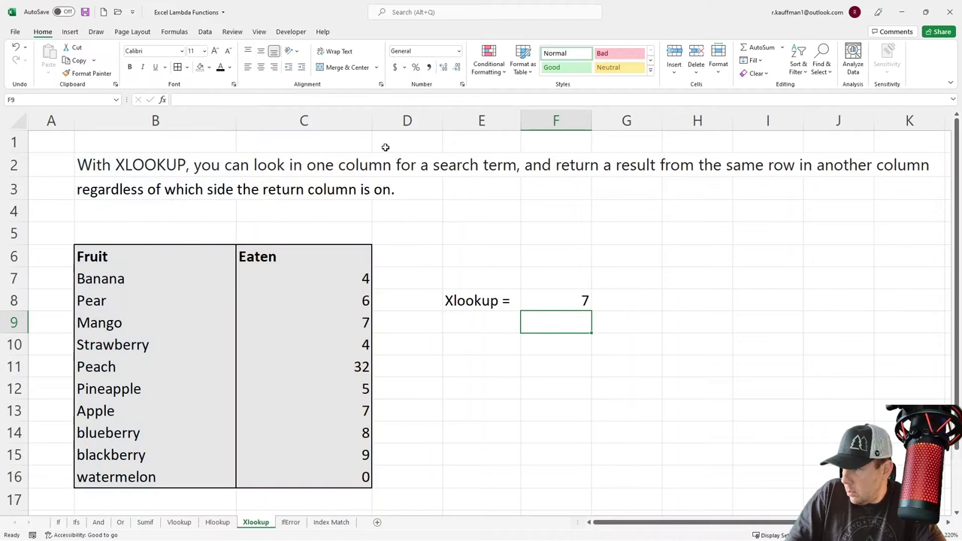
- Change F8's lookup value from Mango to blueberry so it returns 8
click(543, 298)
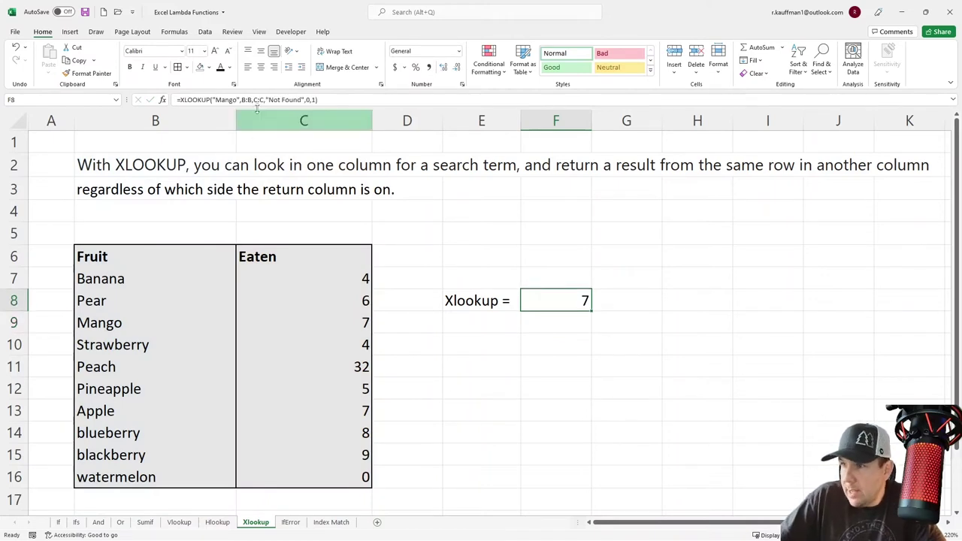
click(114, 321)
click(259, 327)
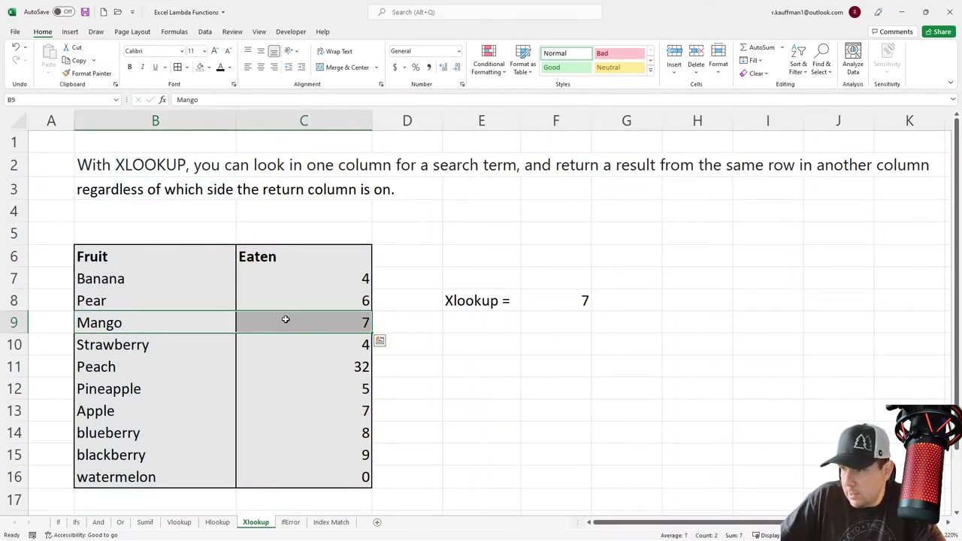
click(583, 304)
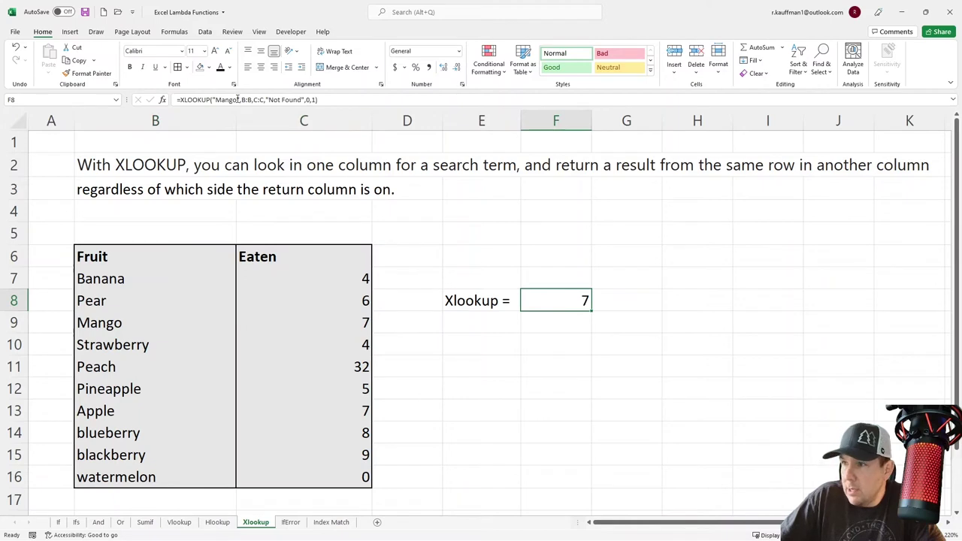
drag(239, 100, 216, 100)
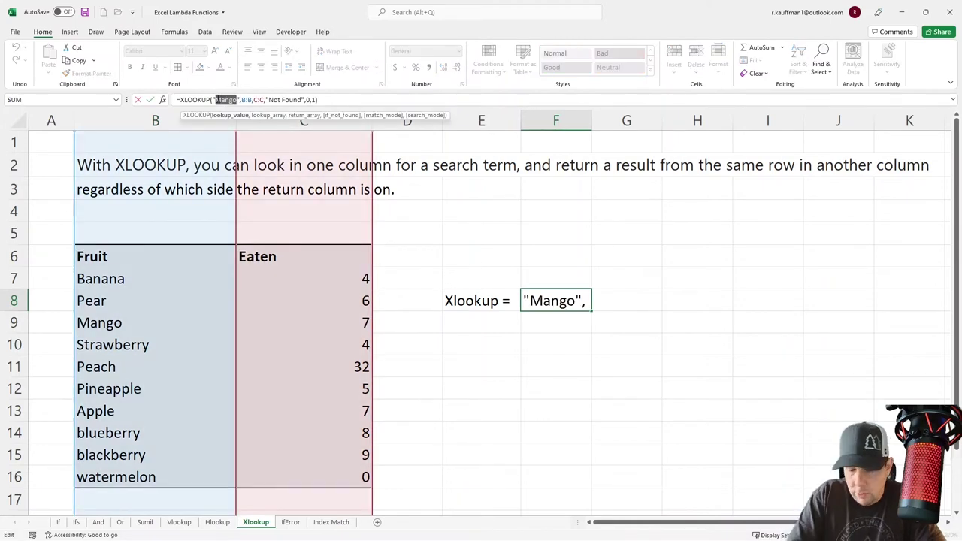
text(blueberry)
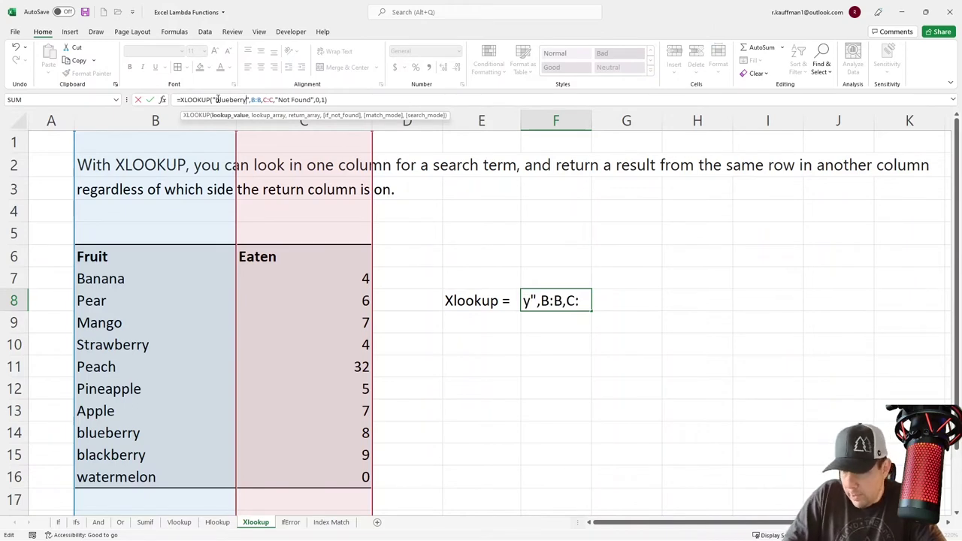
key(Return)
click(564, 295)
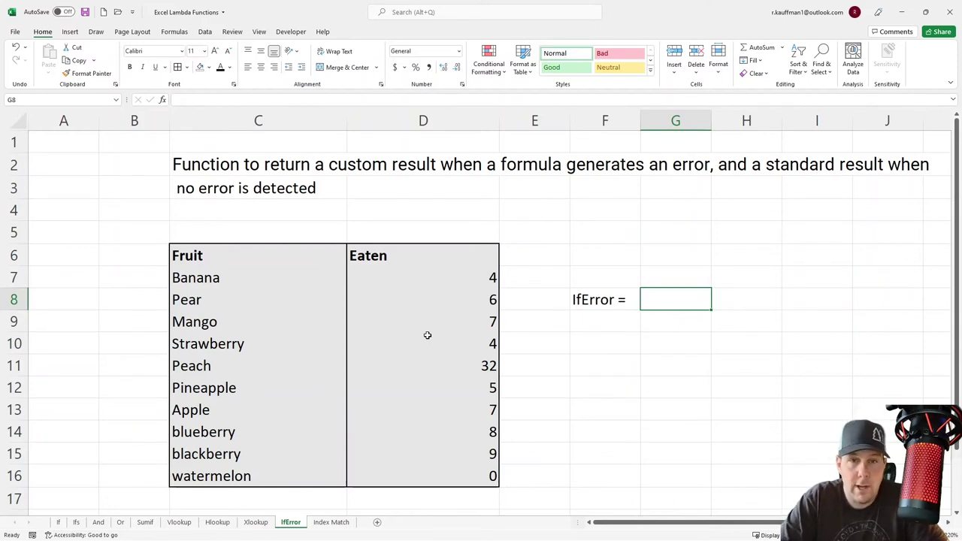
- Enter =IFERROR(C8/D10,"ERROR!!!") in G8
text(=if)
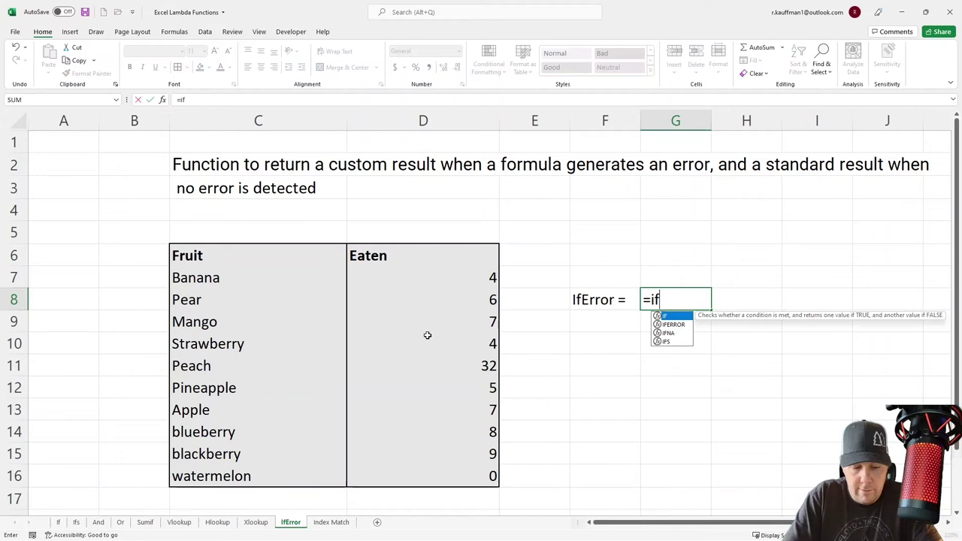
text(error()
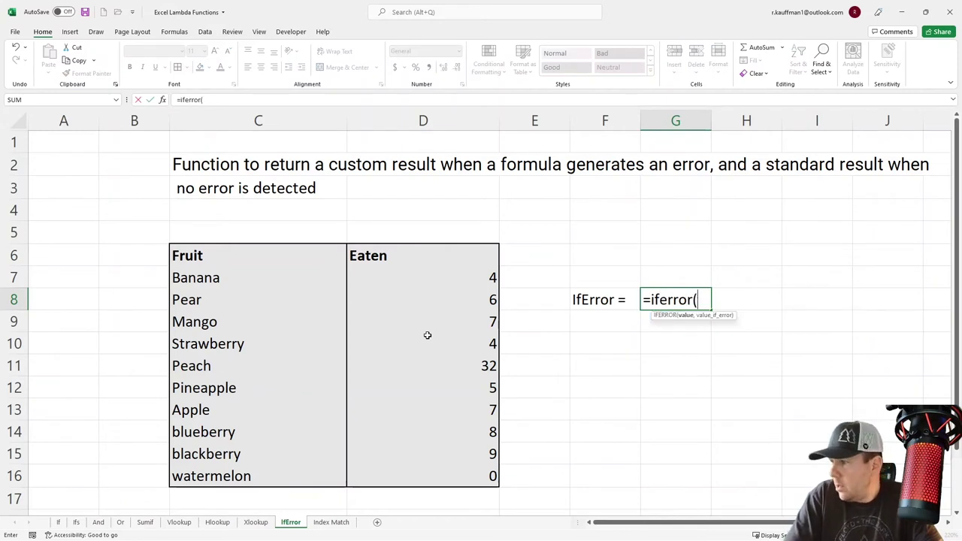
click(271, 299)
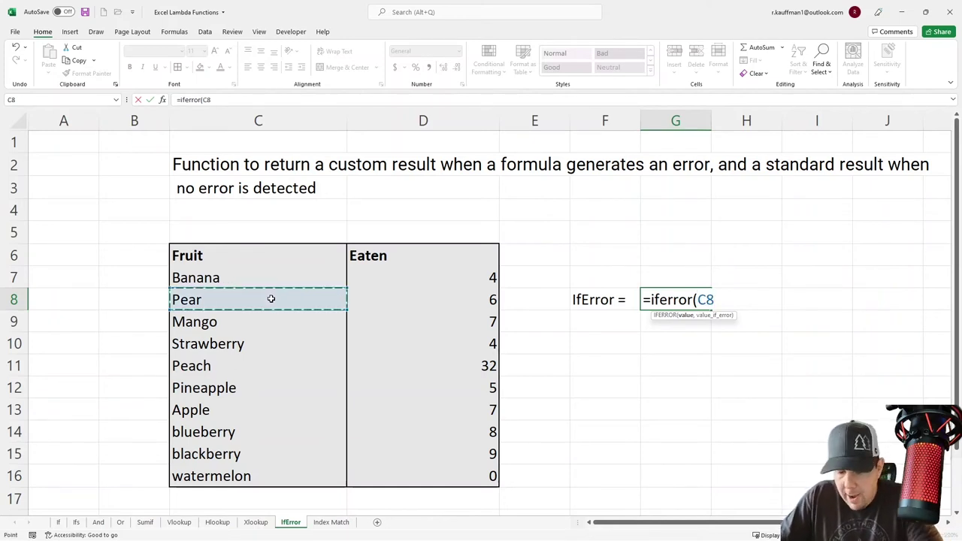
text(/)
click(453, 347)
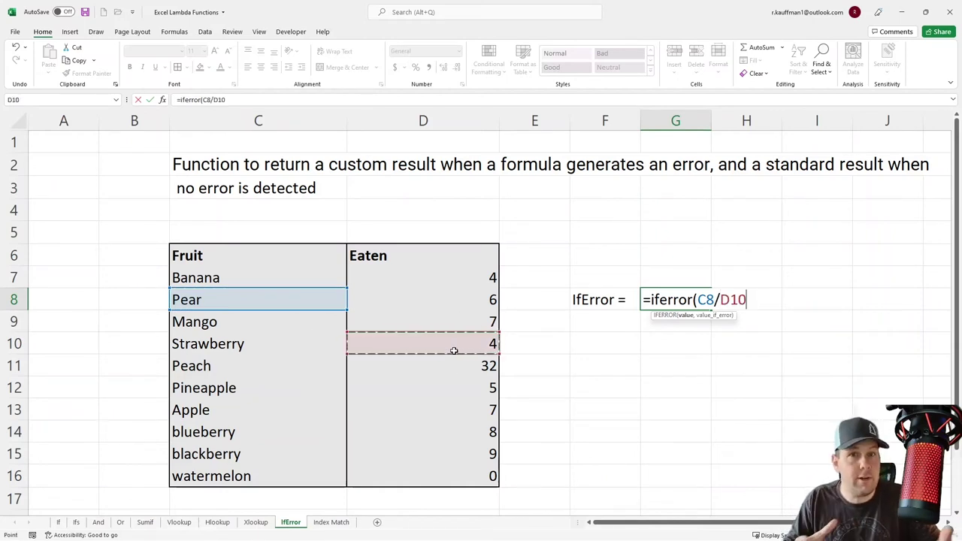
text(,"ER)
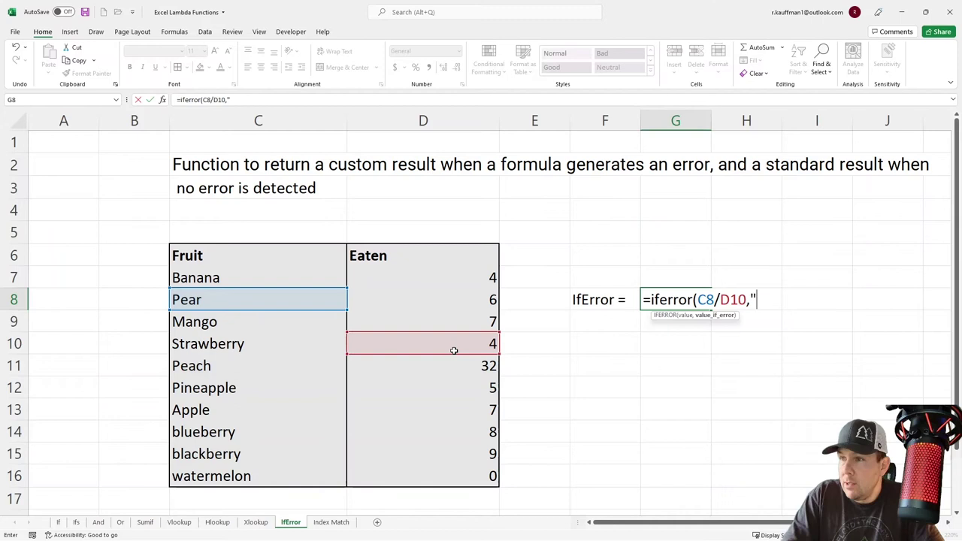
text(ROR!!!")
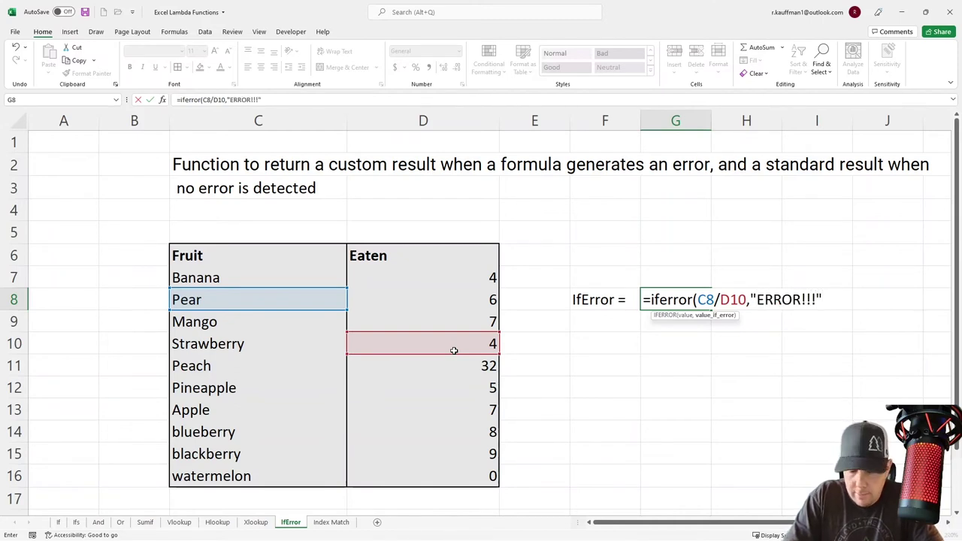
text())
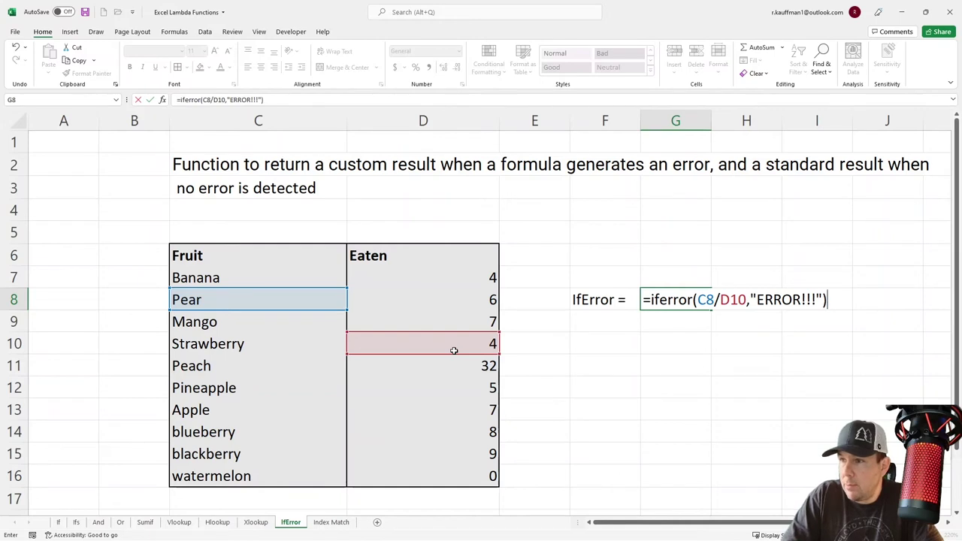
key(Return)
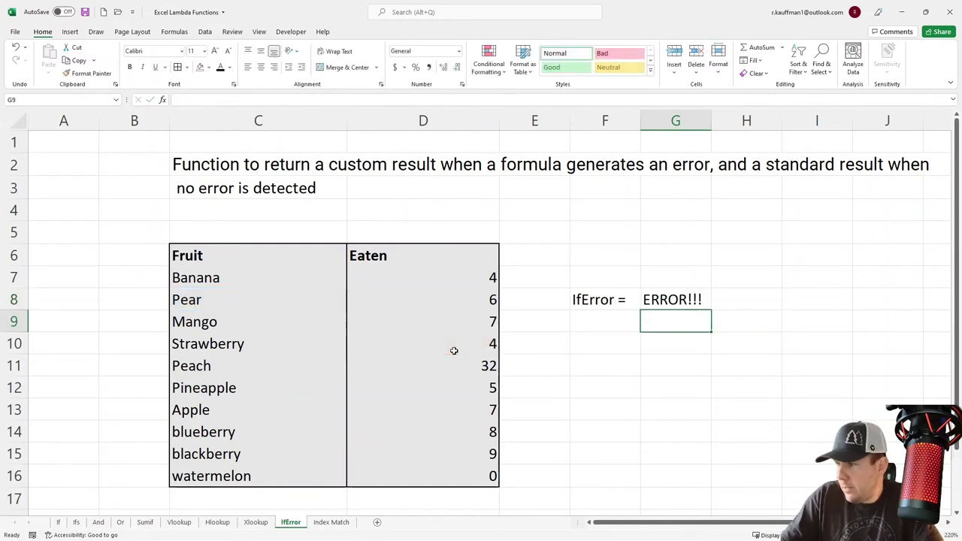
- Replace C8 with D8 so G8 divides D8 by D10 and shows 1.5
click(681, 302)
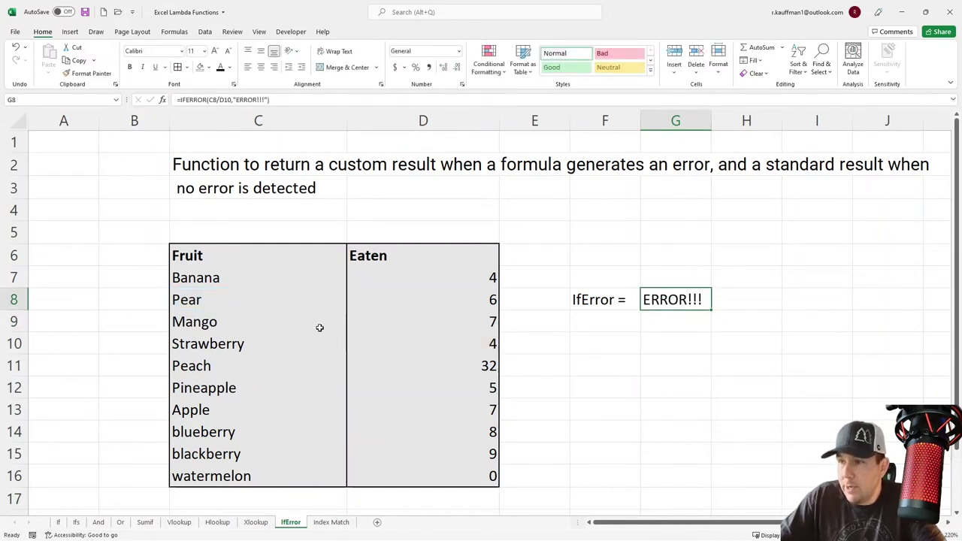
click(218, 100)
key(BackSpace)
key(BackSpace)
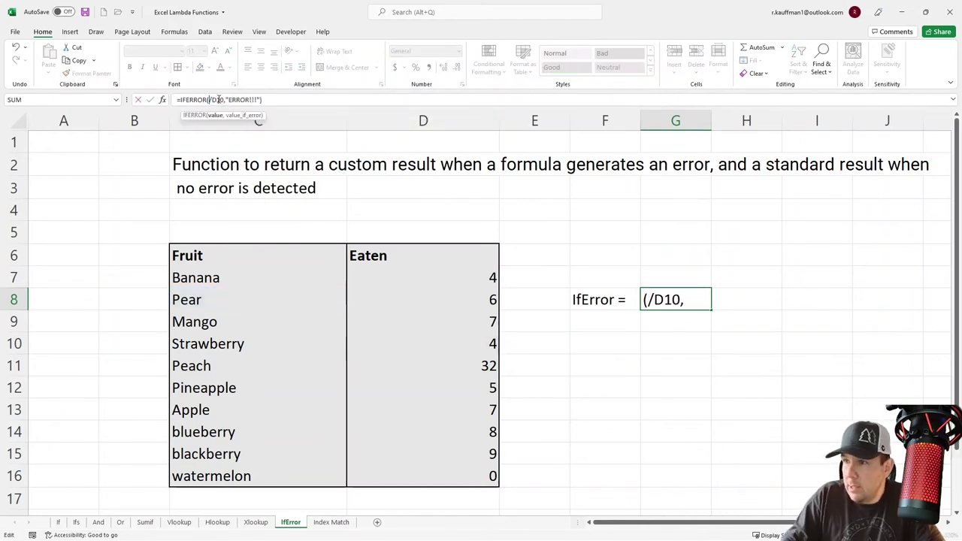
click(461, 298)
key(Return)
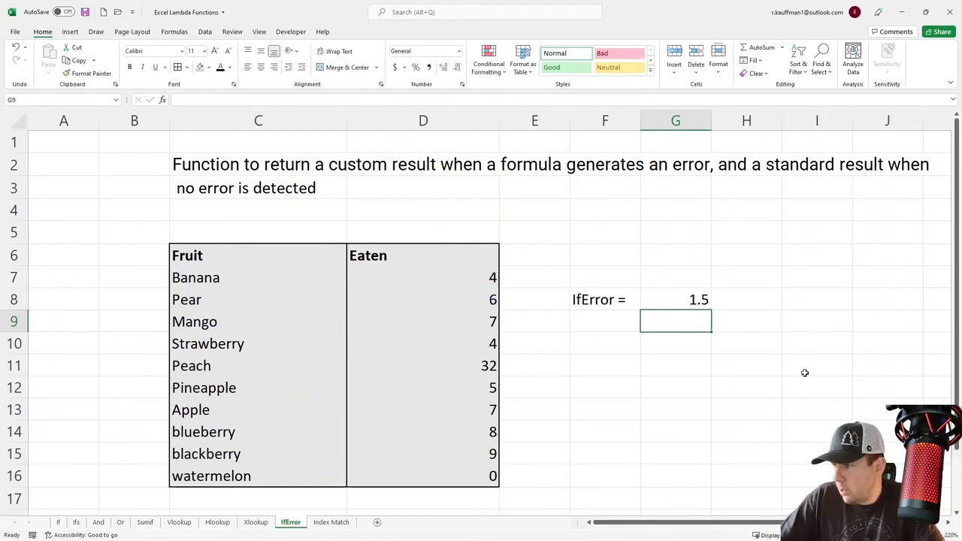
click(699, 304)
key(F2)
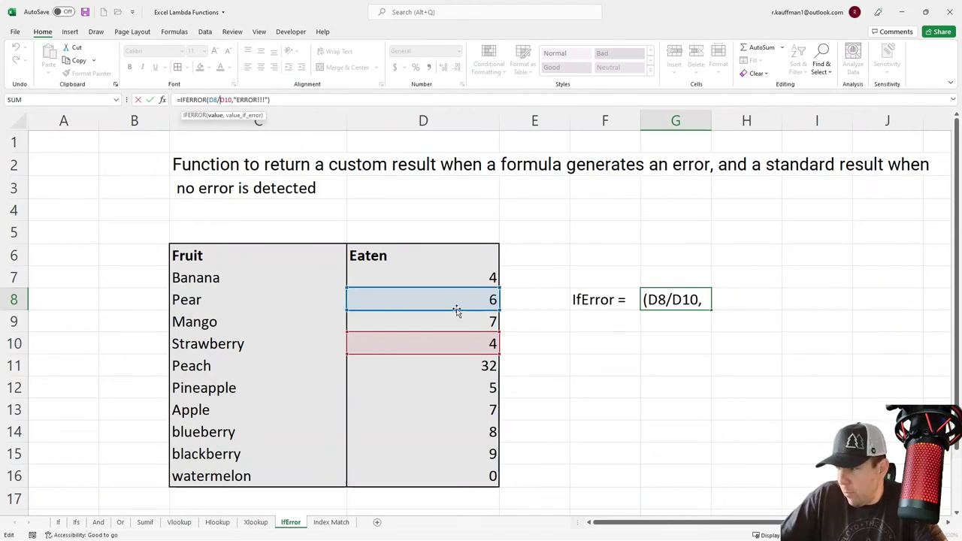
key(Return)
click(554, 308)
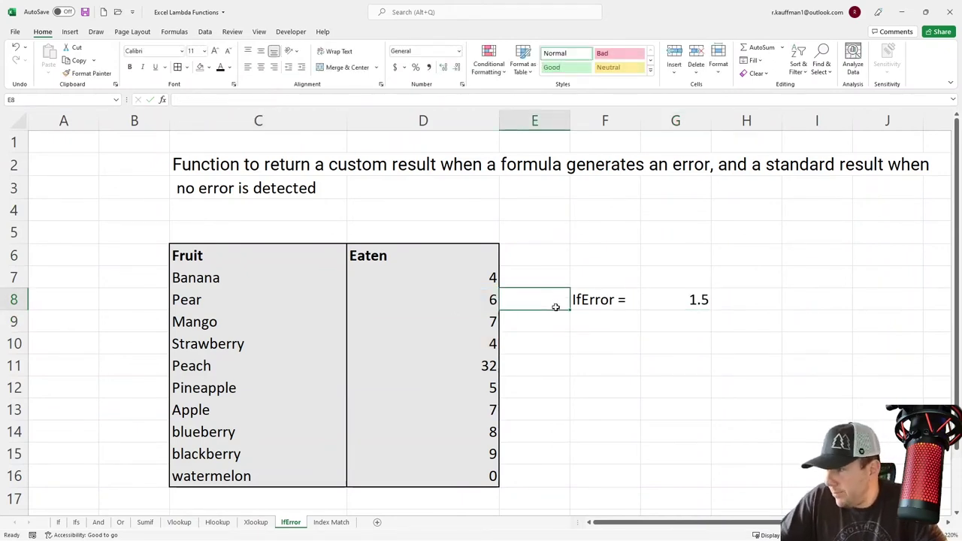
key(Right)
key(Down)
key(Down)
key(Down)
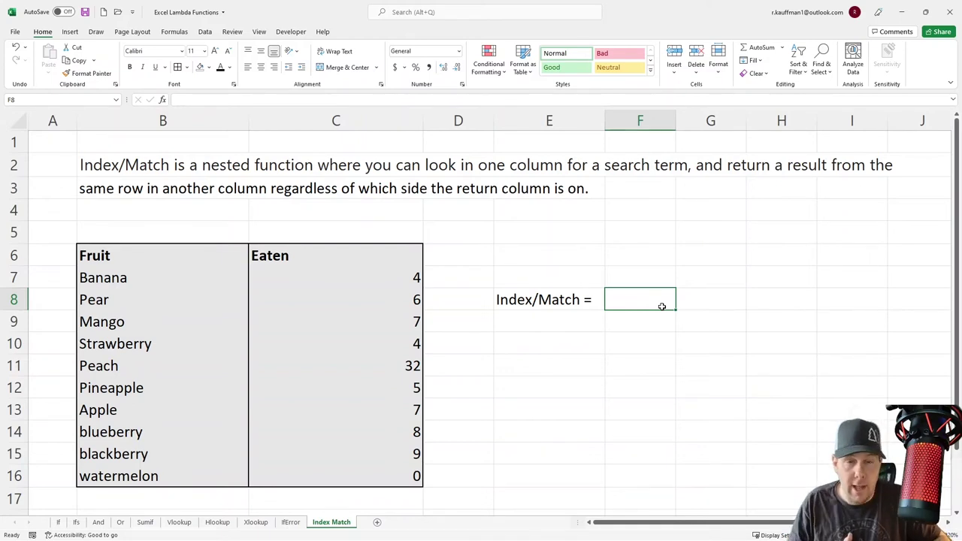
- Start an INDEX formula in F8 over columns B:C
text(=)
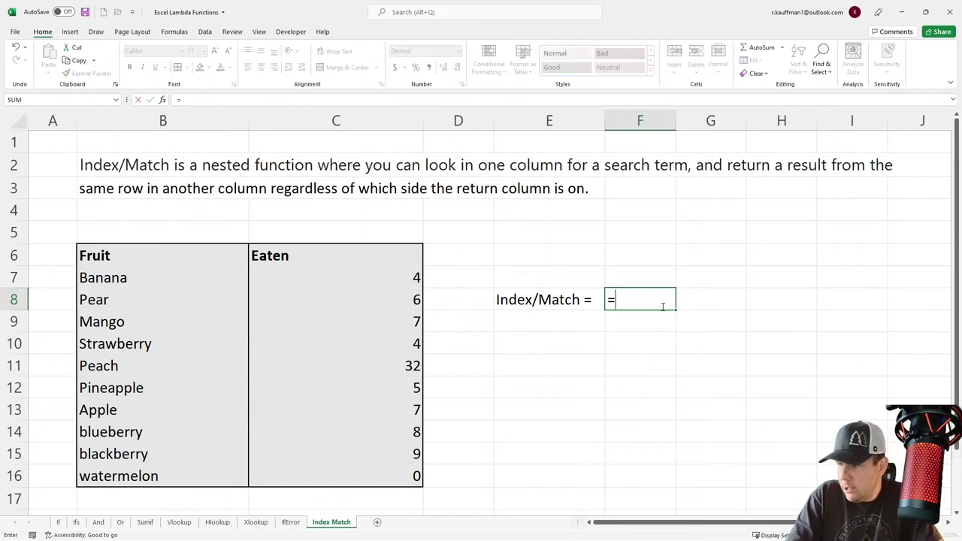
text(idex)
key(BackSpace)
key(BackSpace)
key(BackSpace)
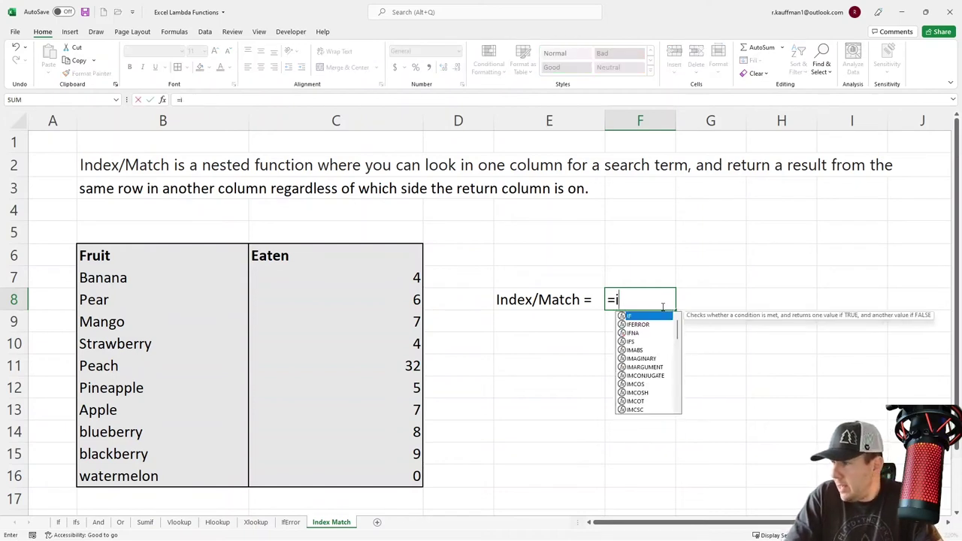
text(ndex)
key(BackSpace)
key(BackSpace)
text(dex()
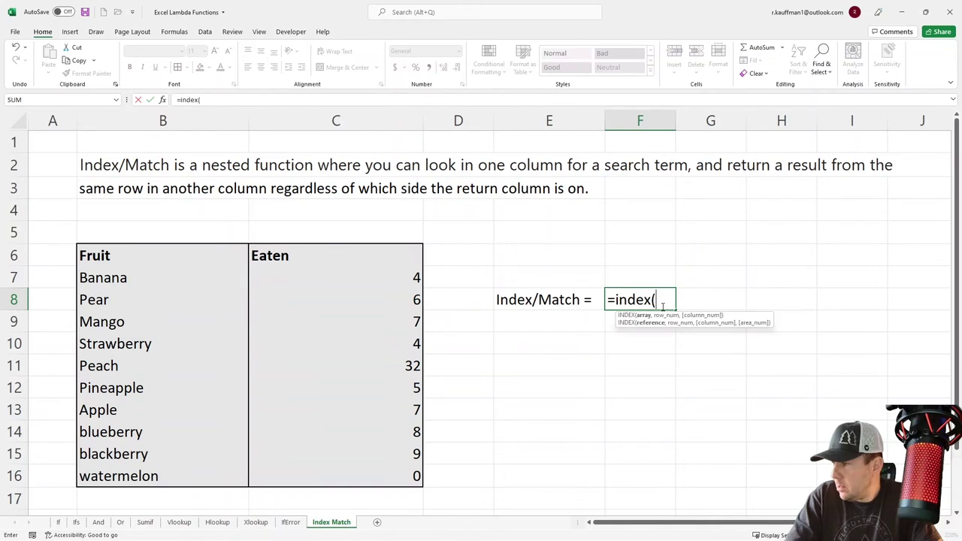
drag(163, 120, 352, 121)
- Complete it with MATCH("Pineapple",B:B,0) and column 2 so F8 returns 5
text(,)
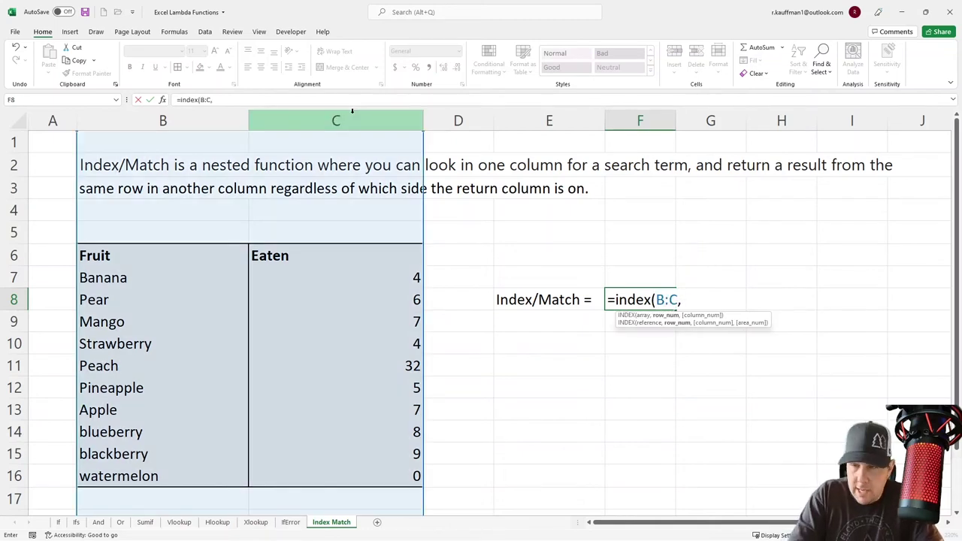
text(mart)
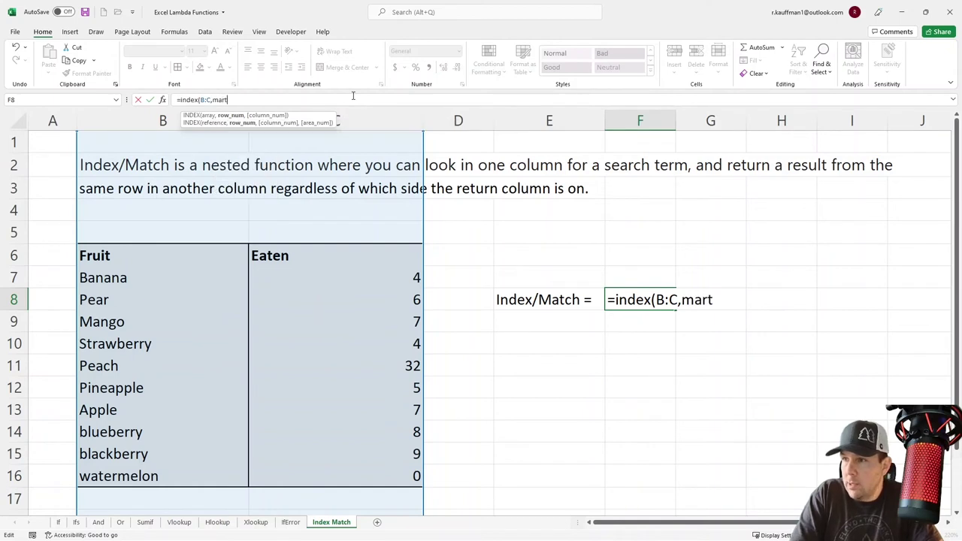
key(BackSpace)
key(BackSpace)
text(tch()
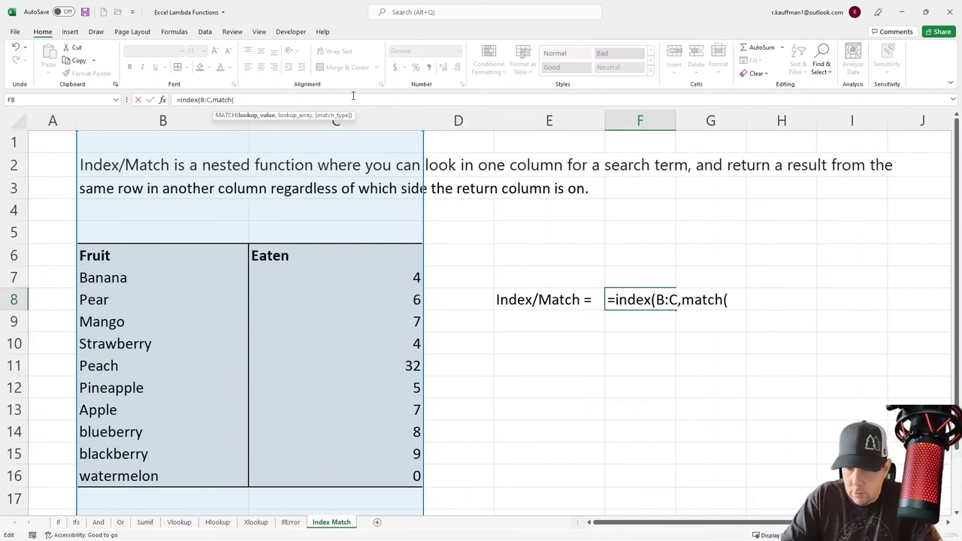
text("Pine)
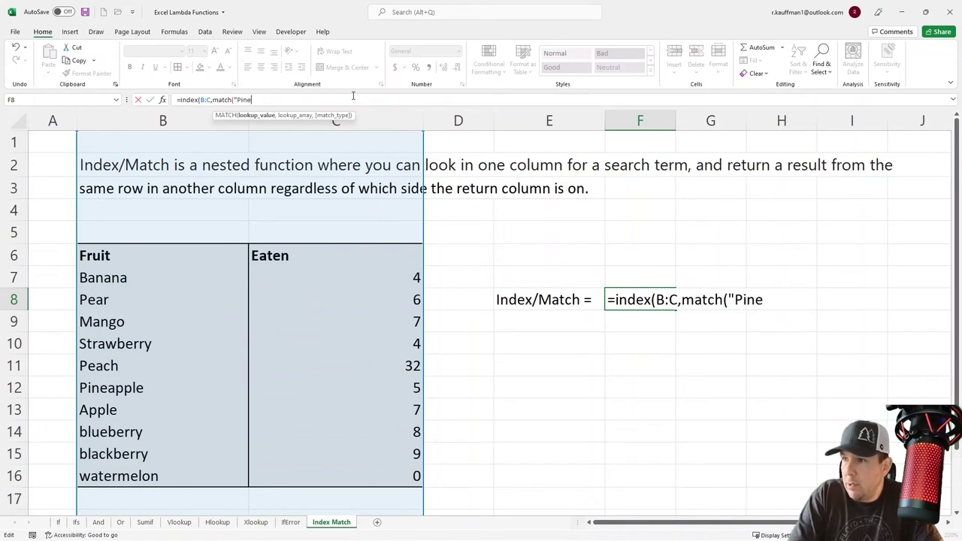
text(apple)
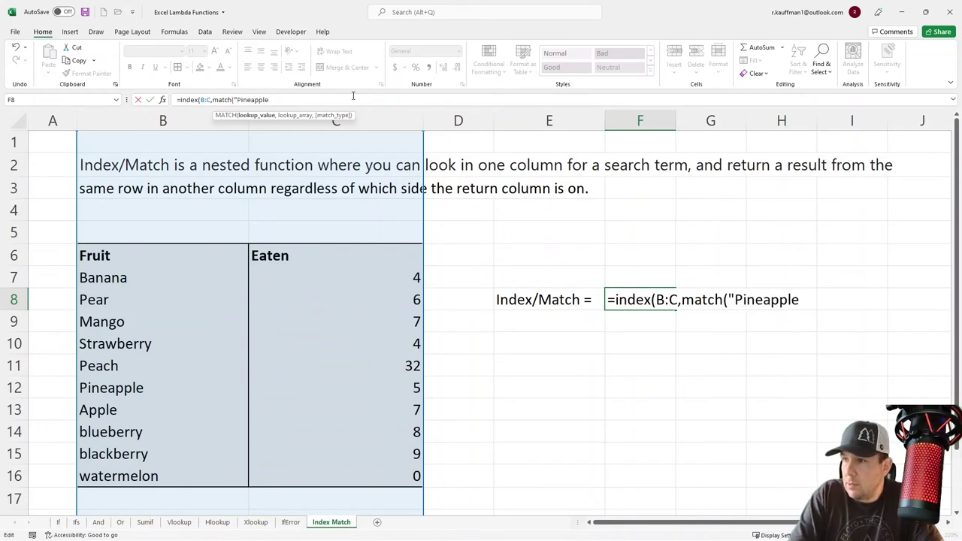
text(:)
key(BackSpace)
text("m)
key(BackSpace)
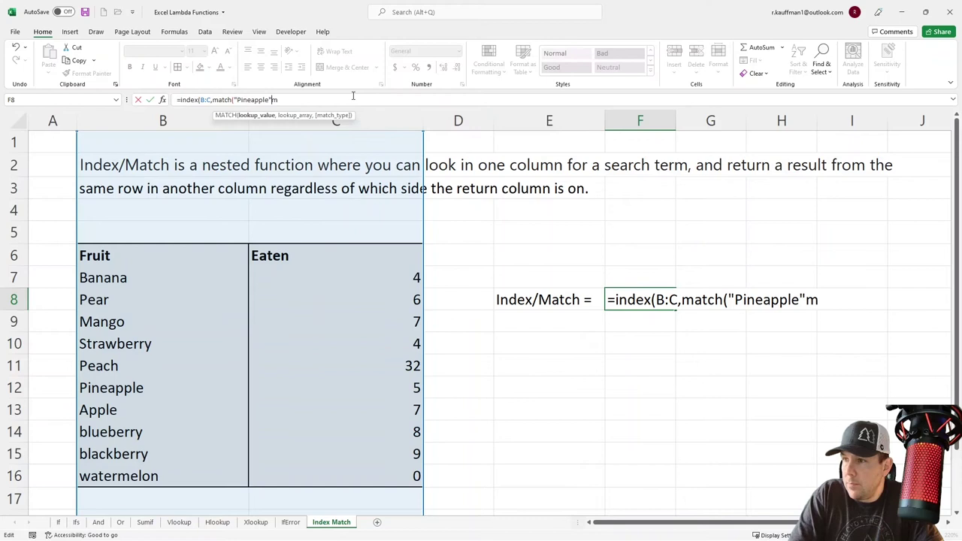
text(,)
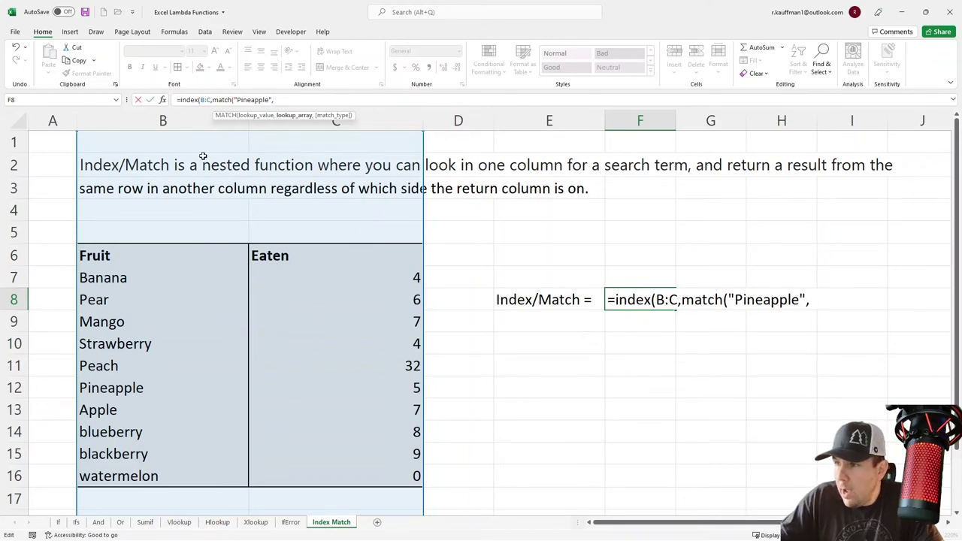
click(191, 121)
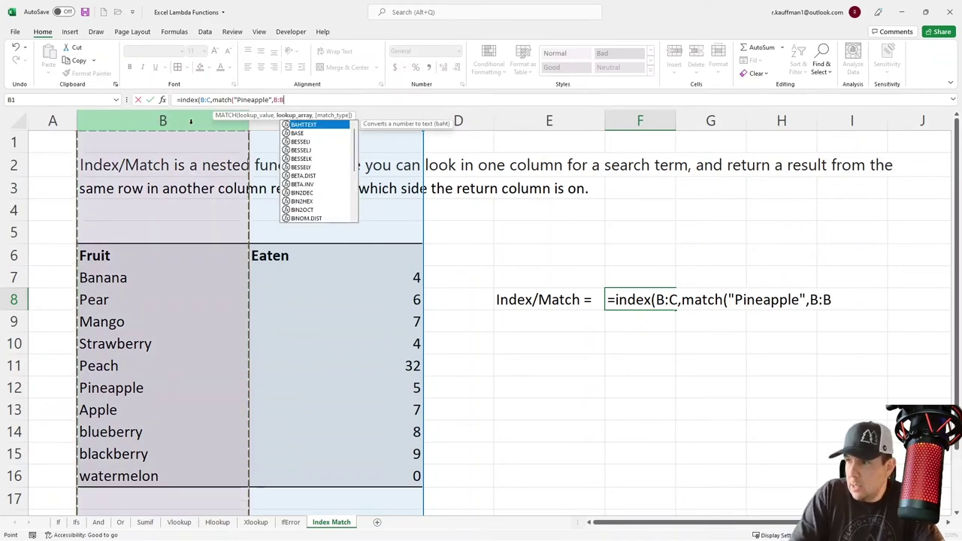
text(,)
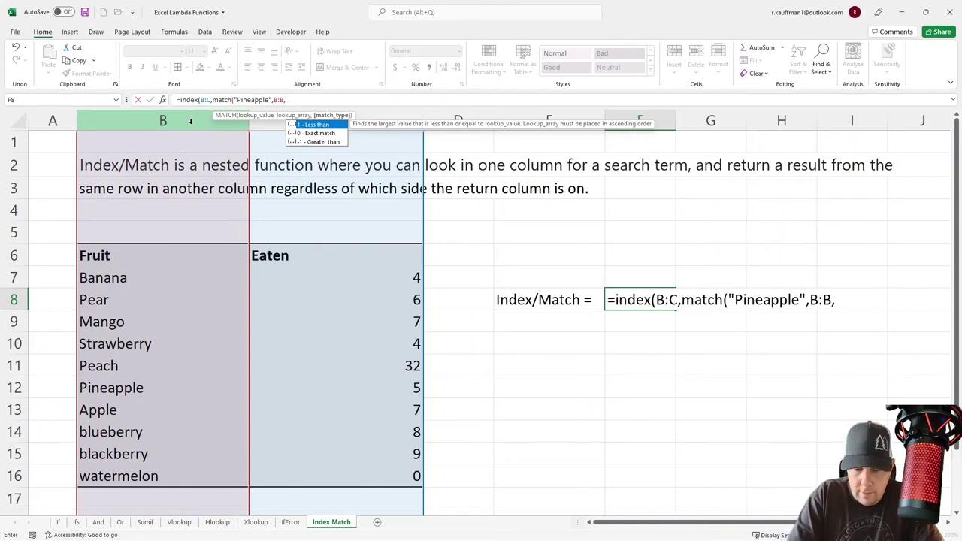
text(0))
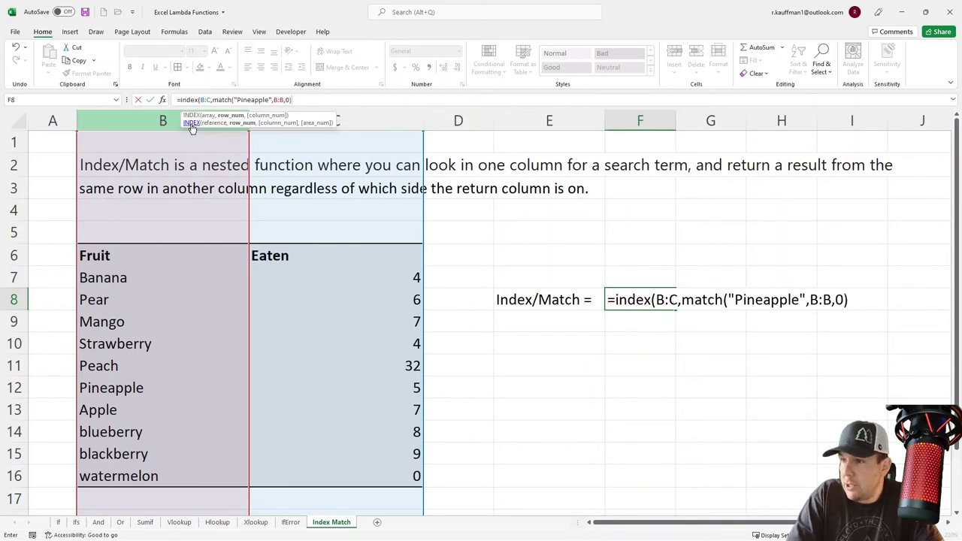
text(,2)
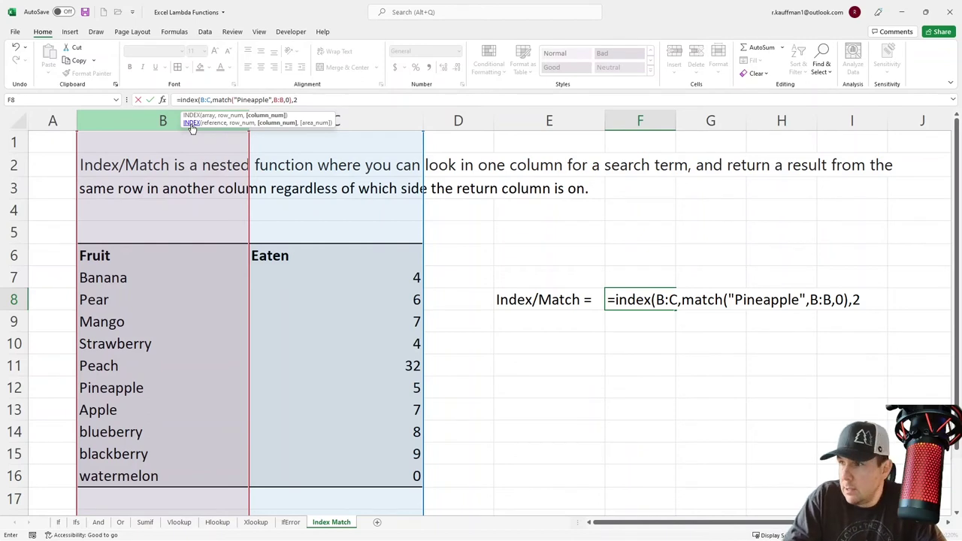
key(Return)
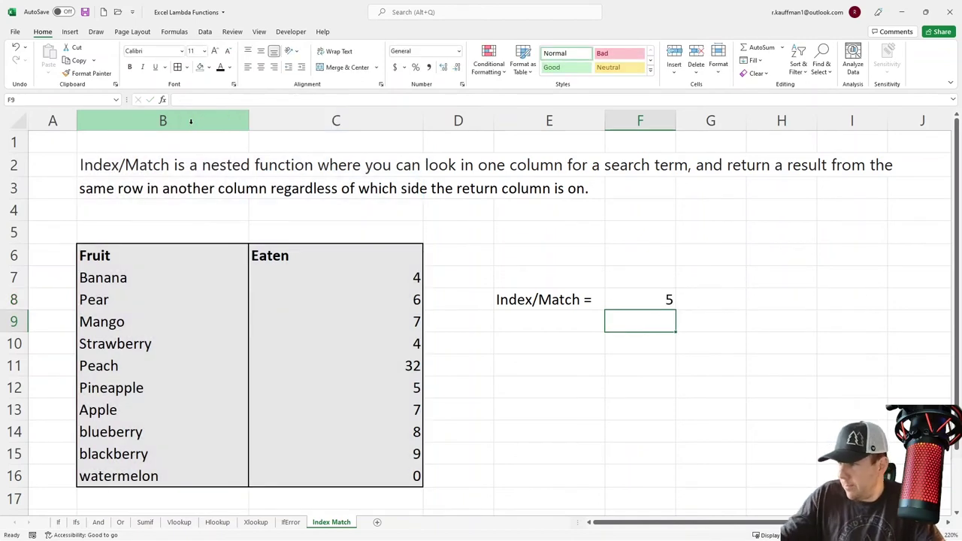
click(644, 299)
key(F2)
click(575, 325)
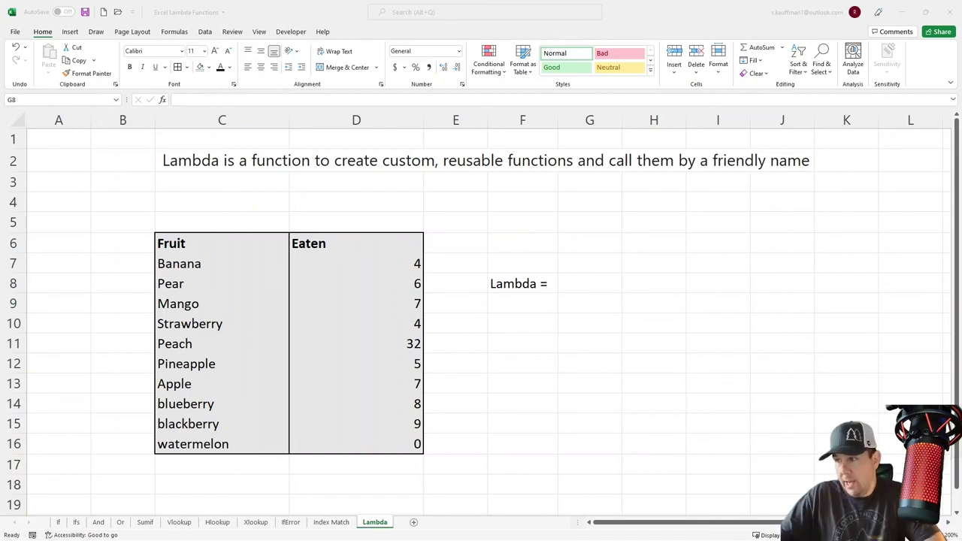
key(alt+Tab)
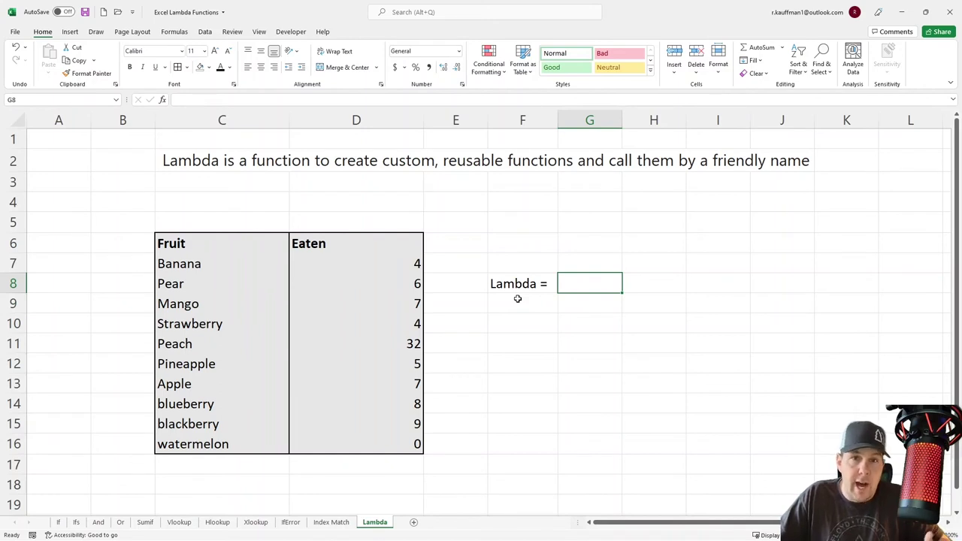
click(375, 325)
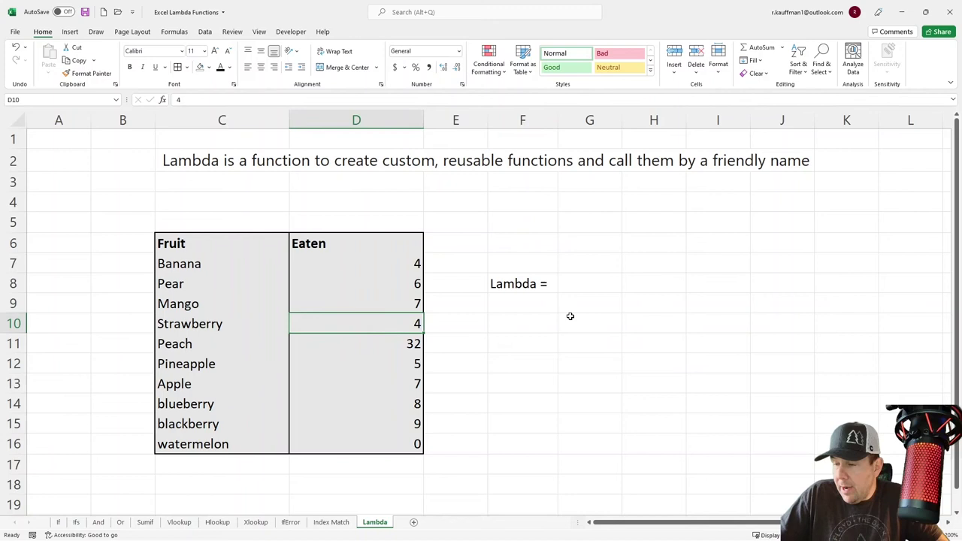
click(569, 283)
text(=)
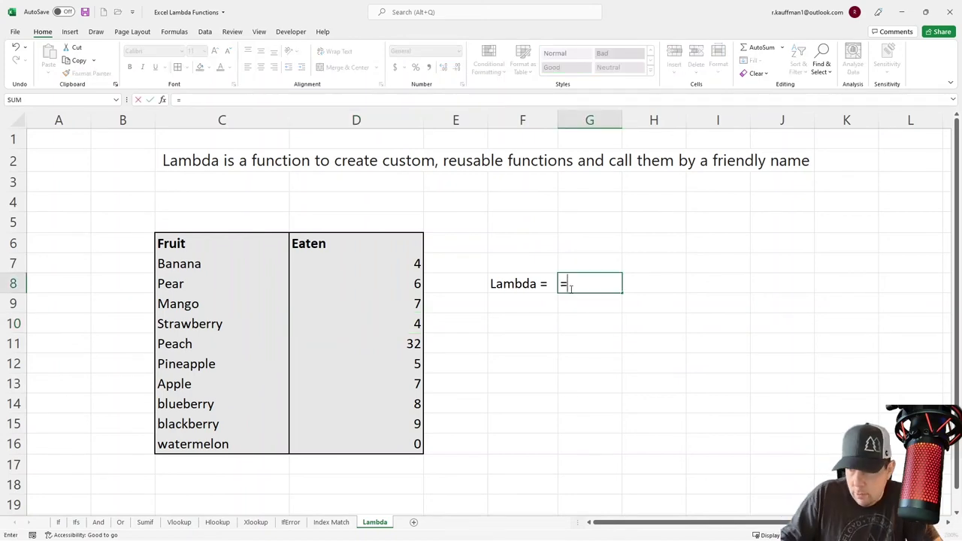
click(390, 326)
text(/7)
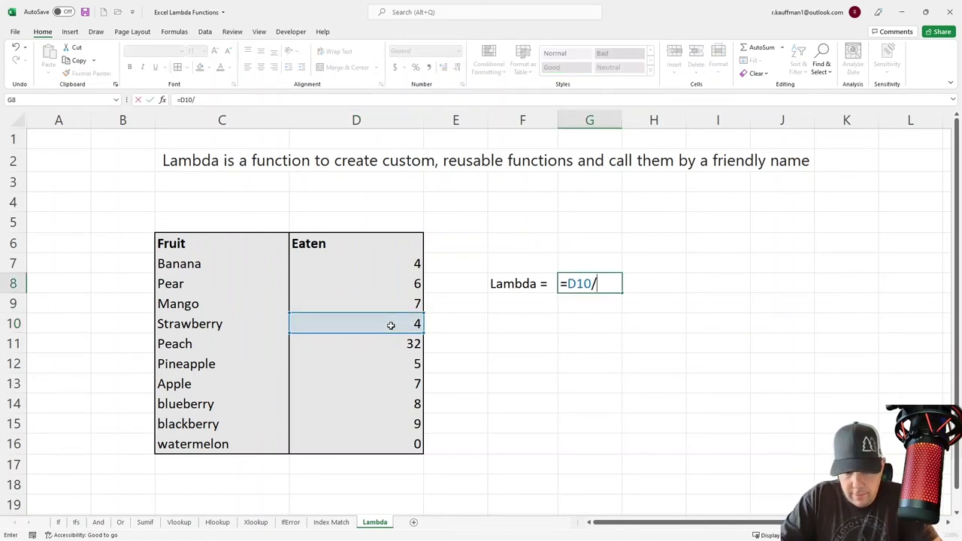
key(Return)
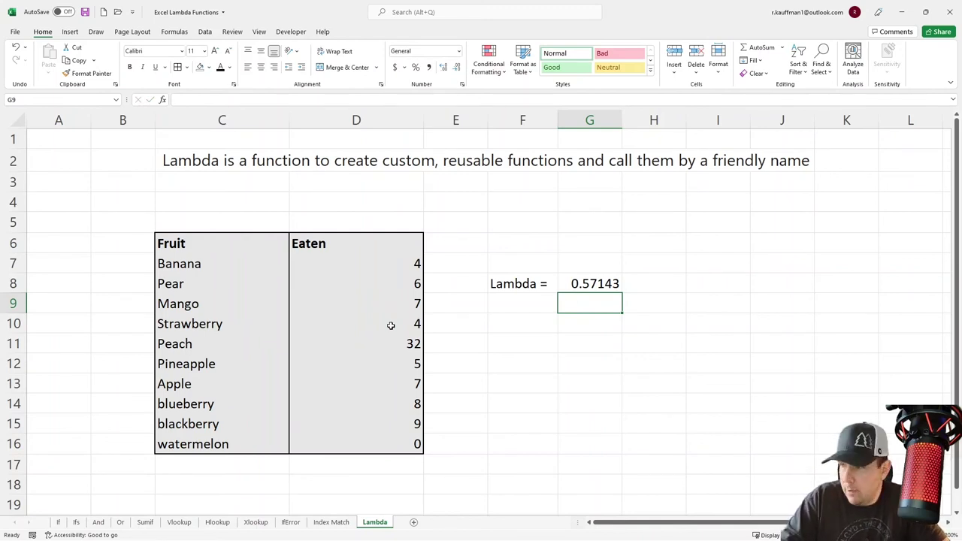
click(596, 284)
key(Delete)
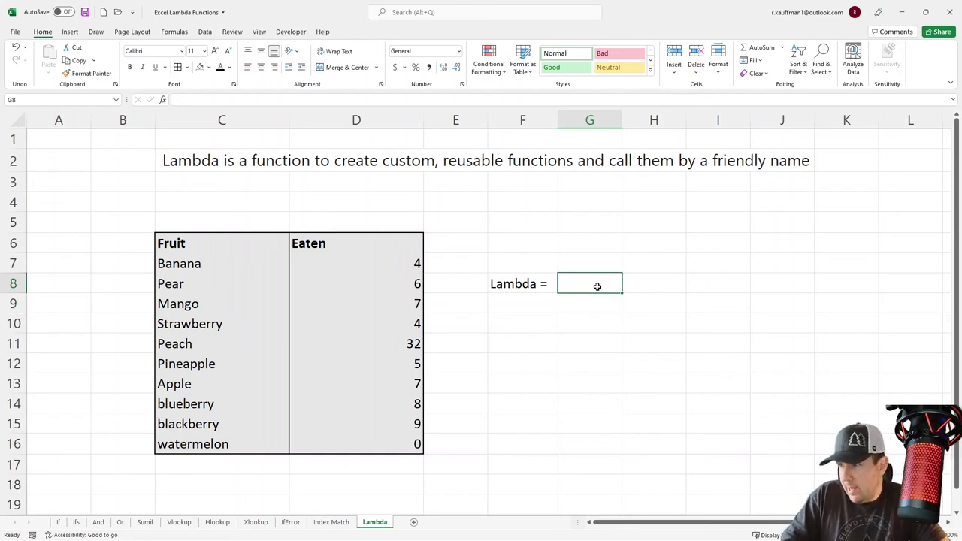
- Enter =VLOOKUP("strawberry",C:D,2,FALSE) in G8
text(=vlookup("str)
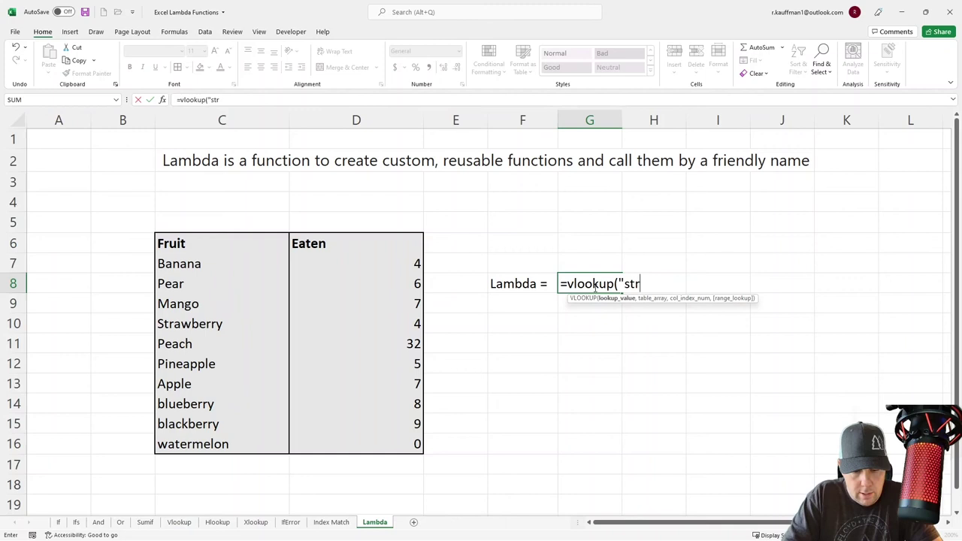
text(awberry",)
drag(221, 121, 327, 113)
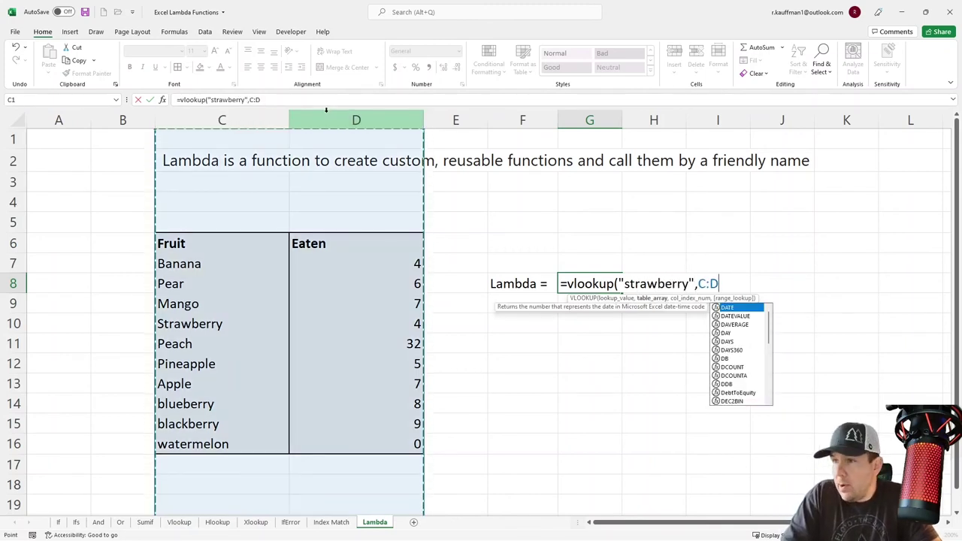
text(,2,false))
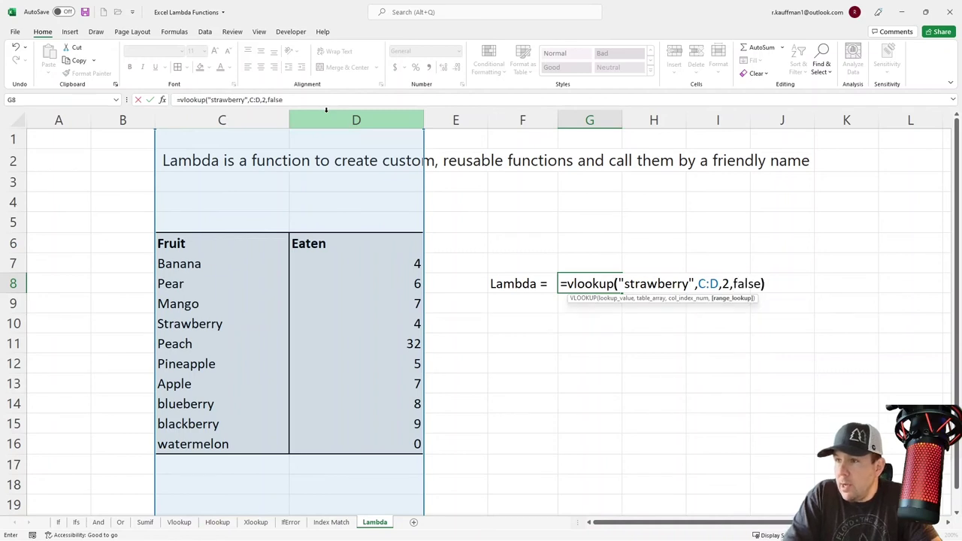
key(Return)
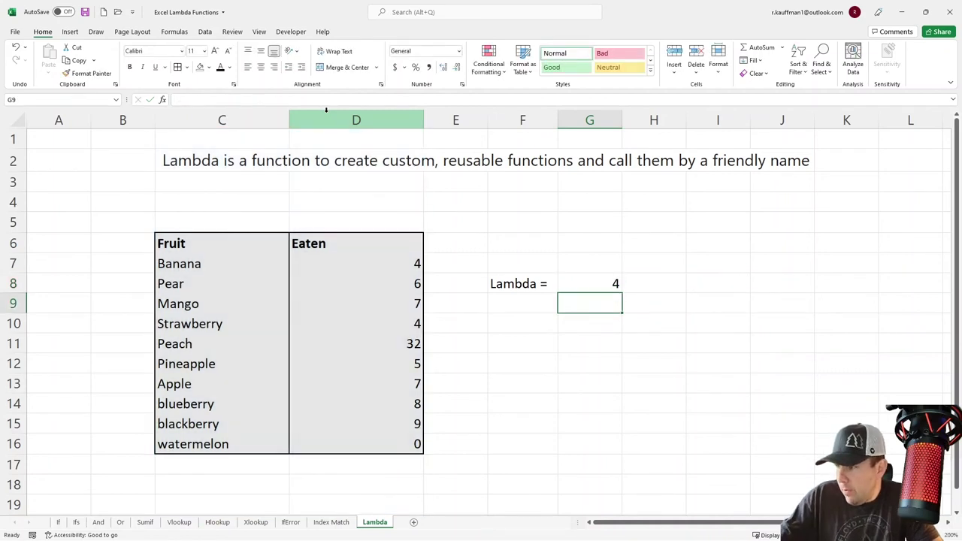
- Append /7 to G8's VLOOKUP formula so it shows 0.57143
click(577, 284)
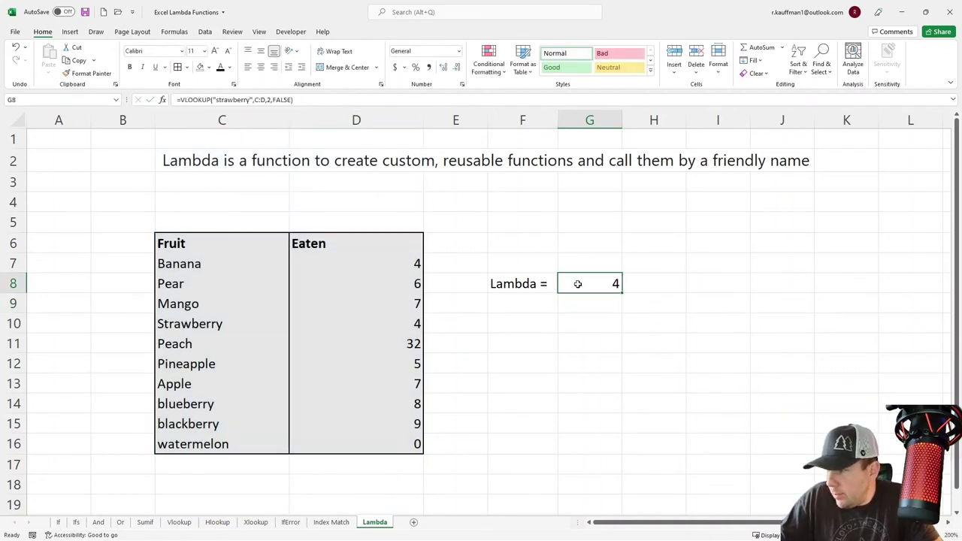
click(314, 99)
text(/)
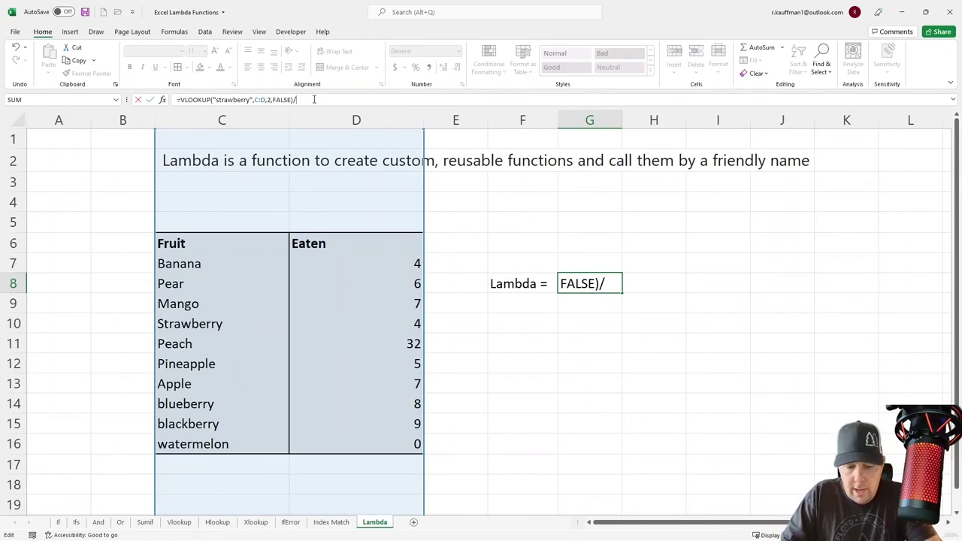
text(7)
key(Return)
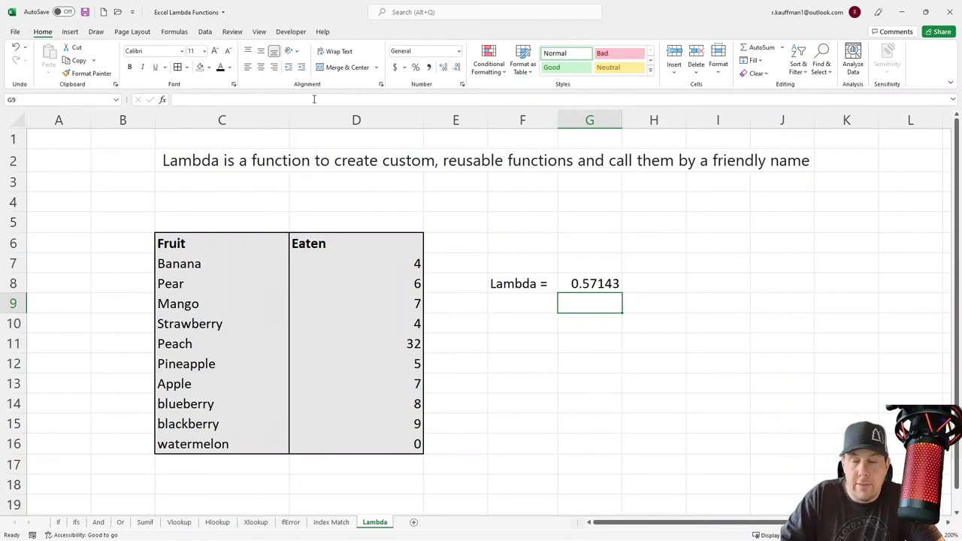
click(592, 283)
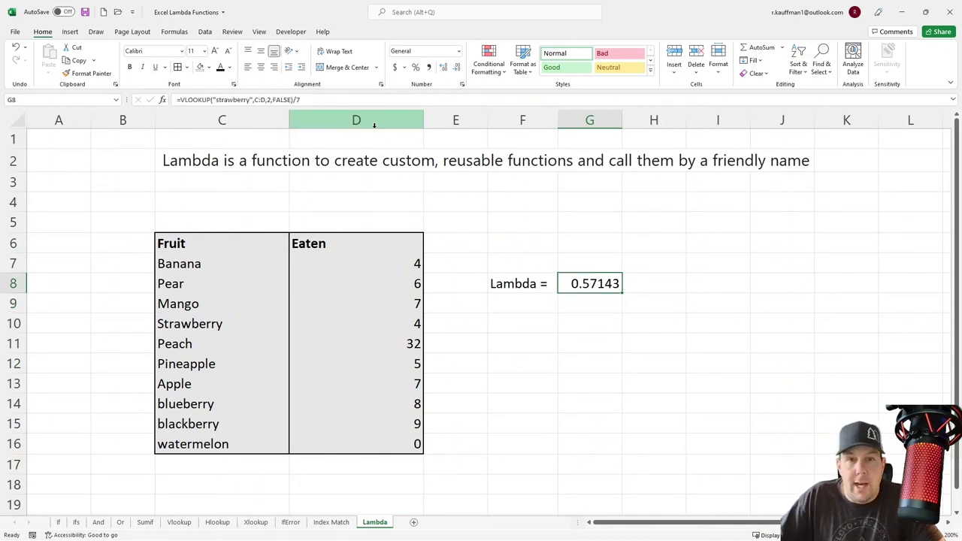
- Replace G8's formula with =LAMBDA(fruit,fruit/7)(D10), still showing 0.57143
click(591, 299)
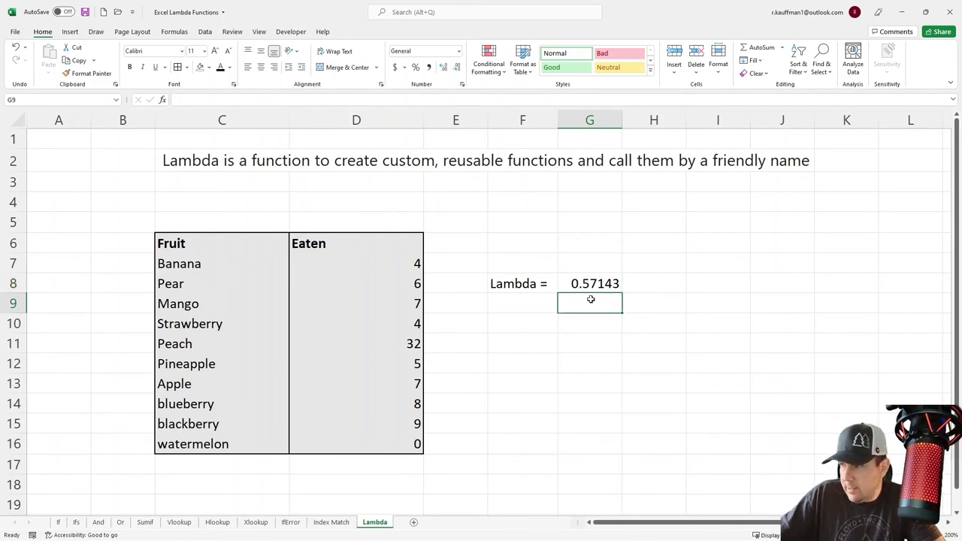
key(Up)
key(Delete)
text(=lamn)
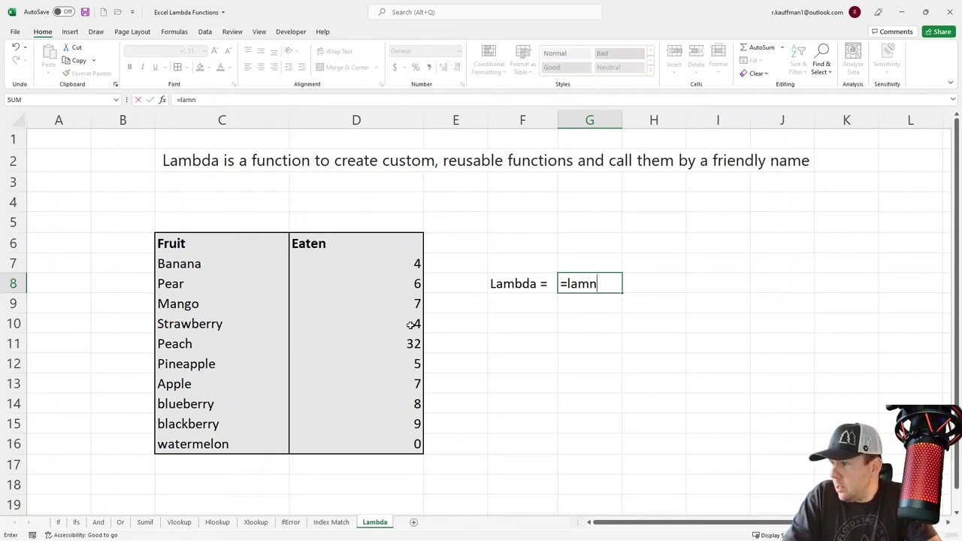
key(BackSpace)
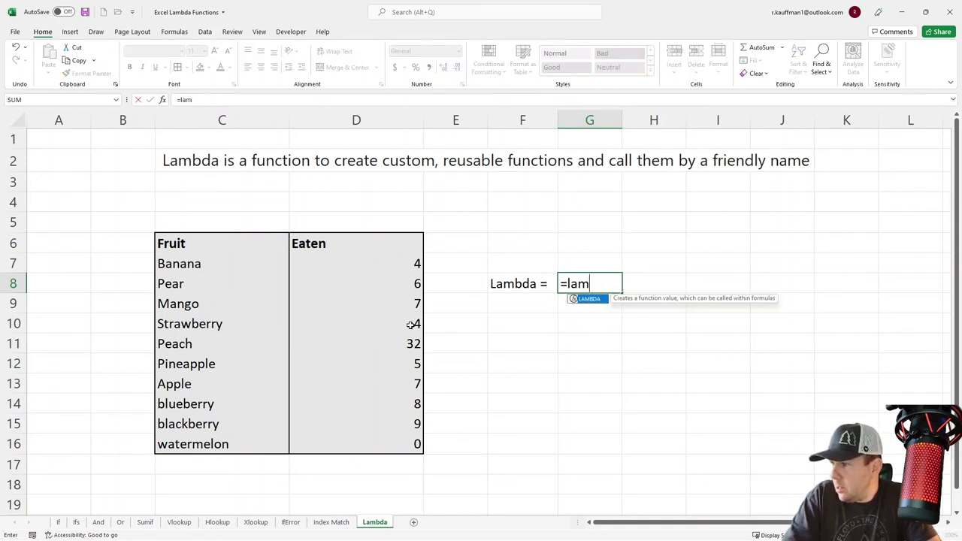
text(bda()
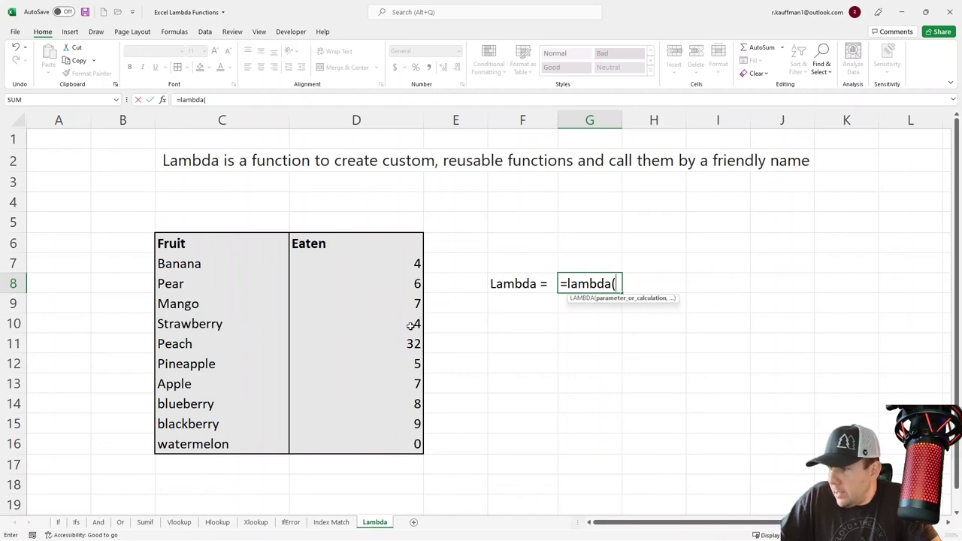
text(fru)
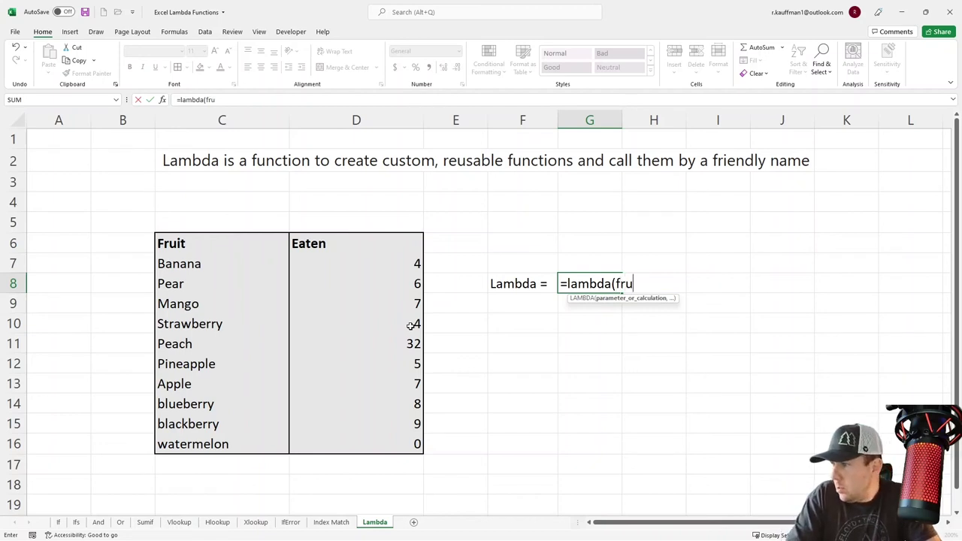
text(it)
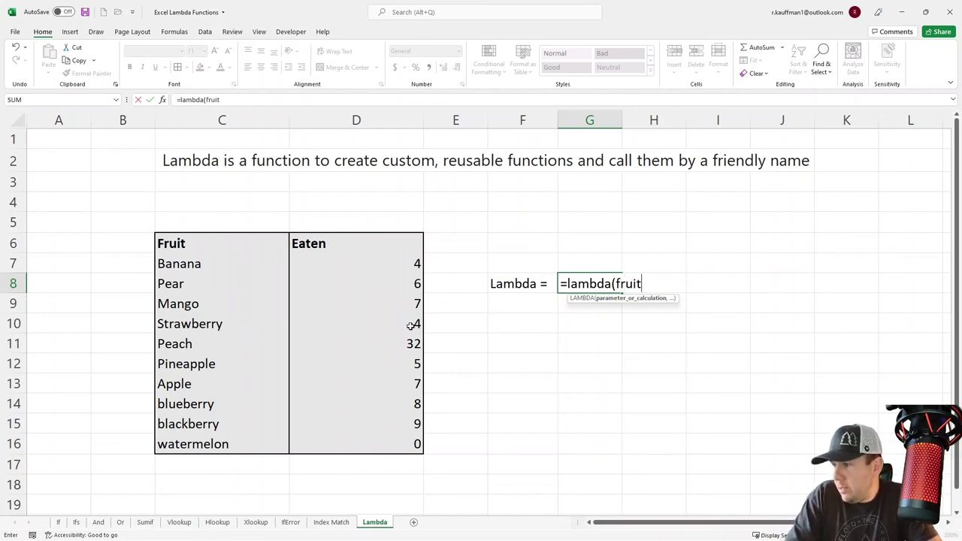
text(,)
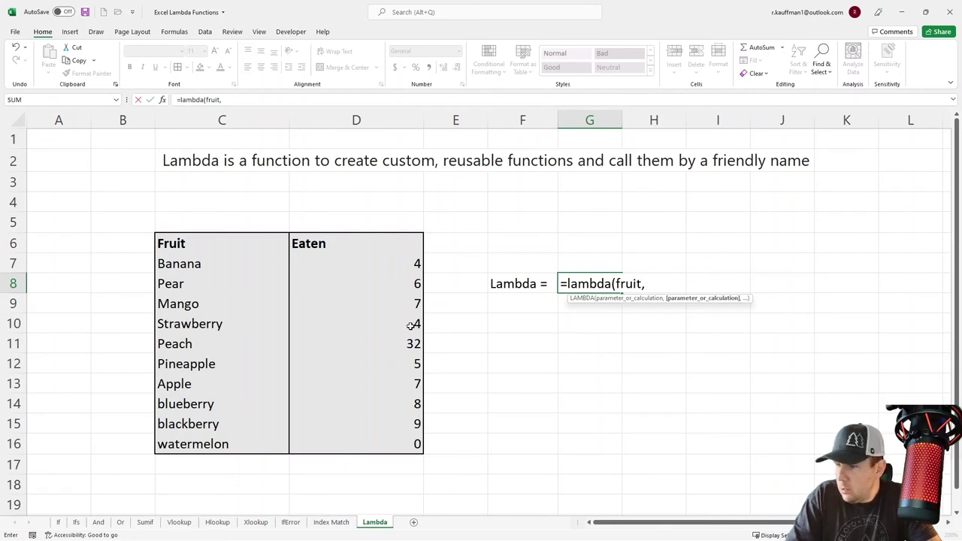
text(fruit)
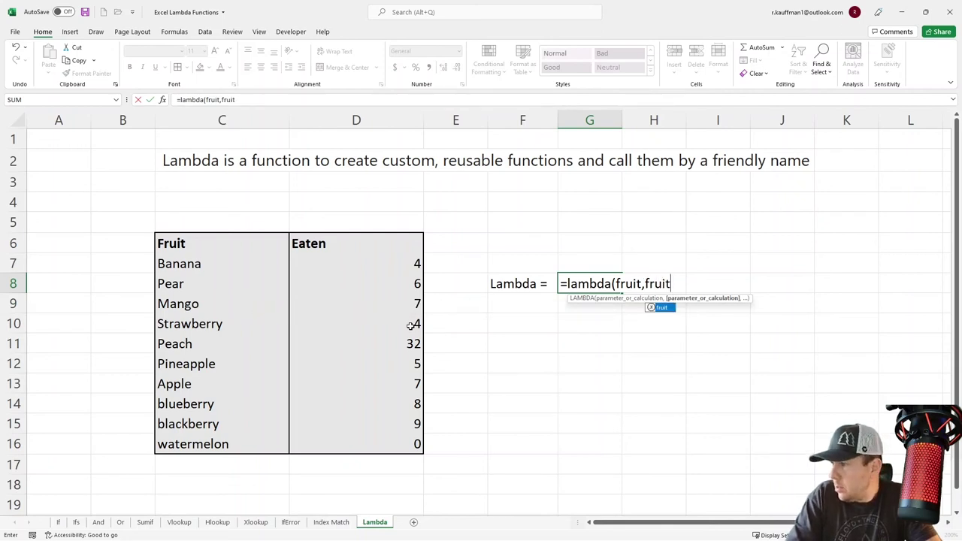
text(/7)
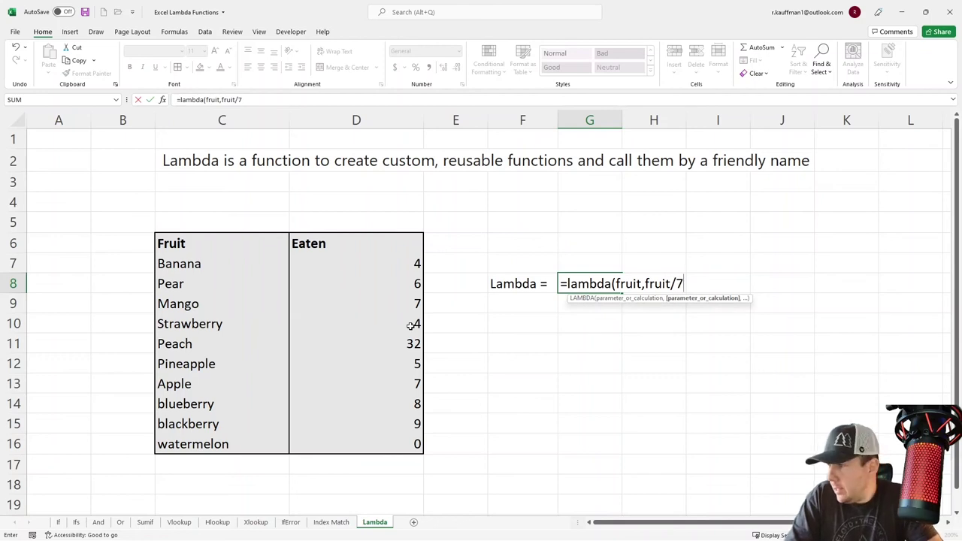
text()()
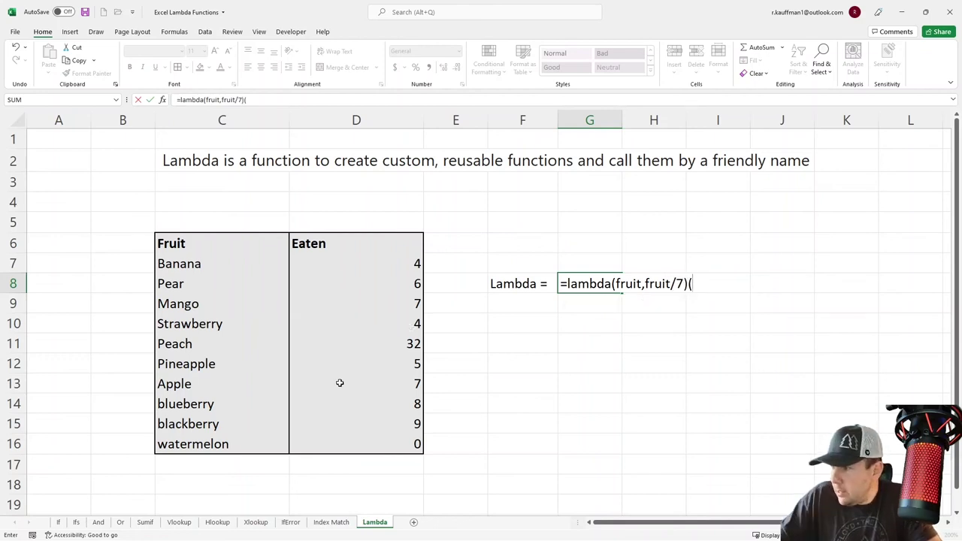
click(391, 322)
text())
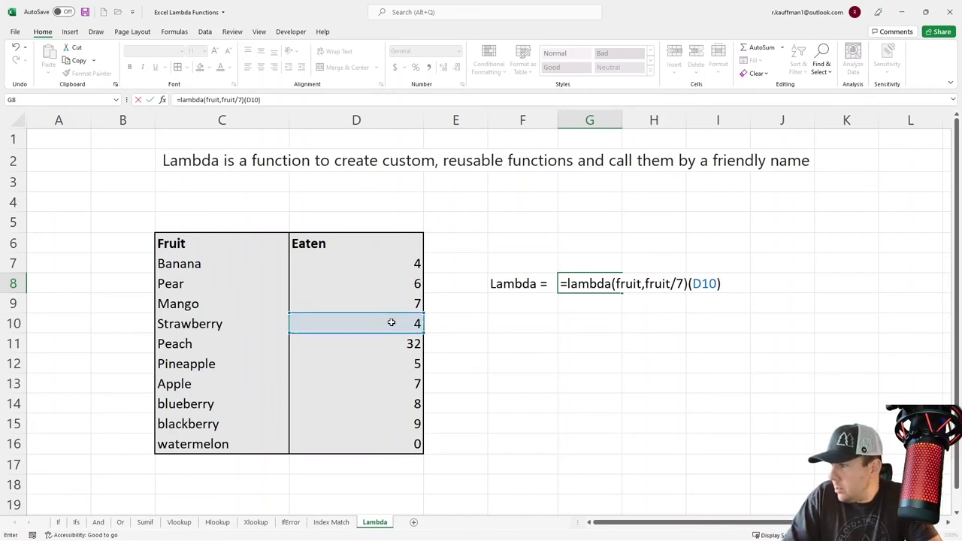
key(Return)
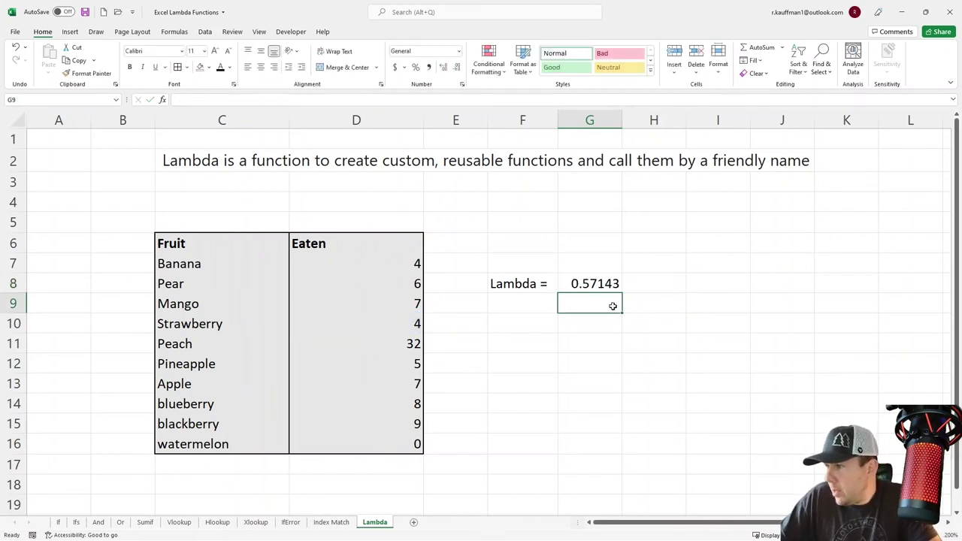
key(Up)
- Define the name fruitsperday referring to =lambda(fruit,fruit/7) via Formulas > Define Name
click(175, 31)
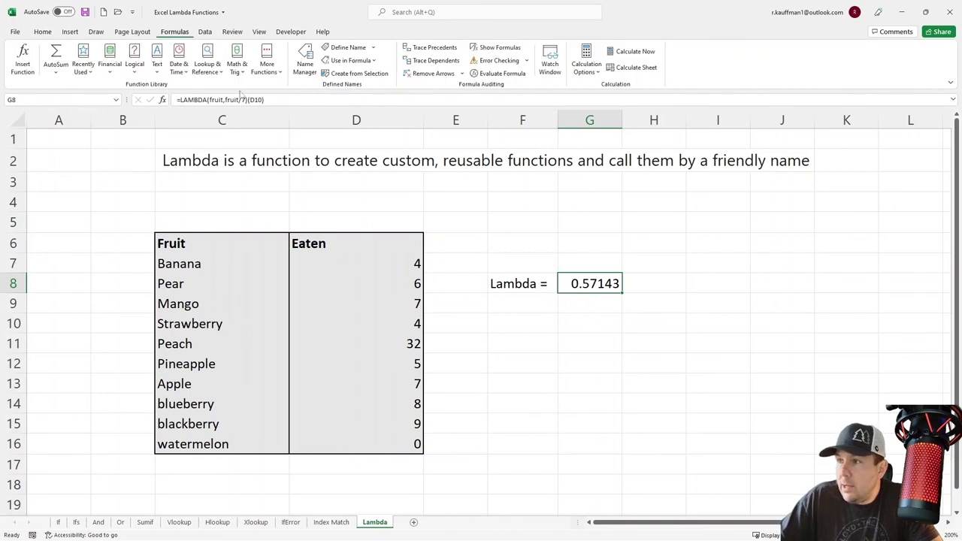
click(344, 48)
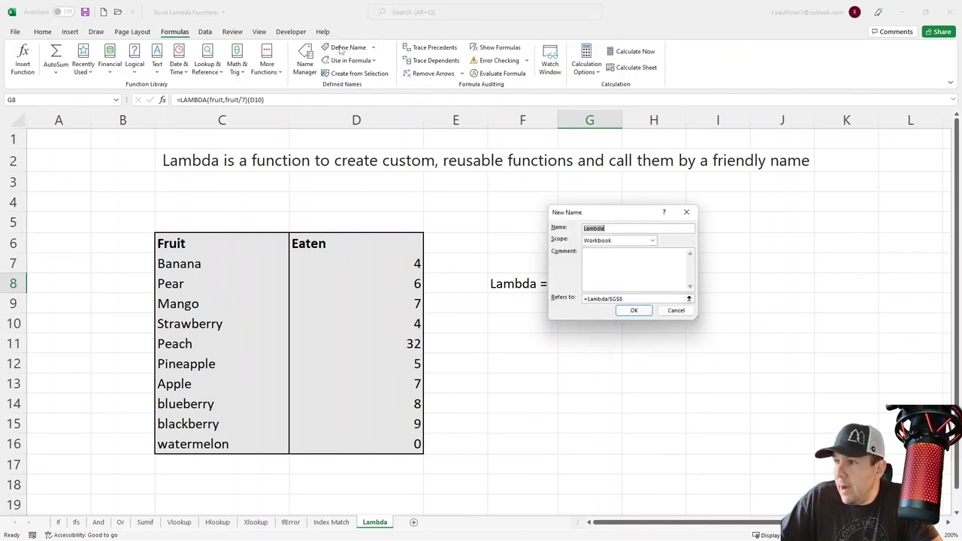
text(fruit)
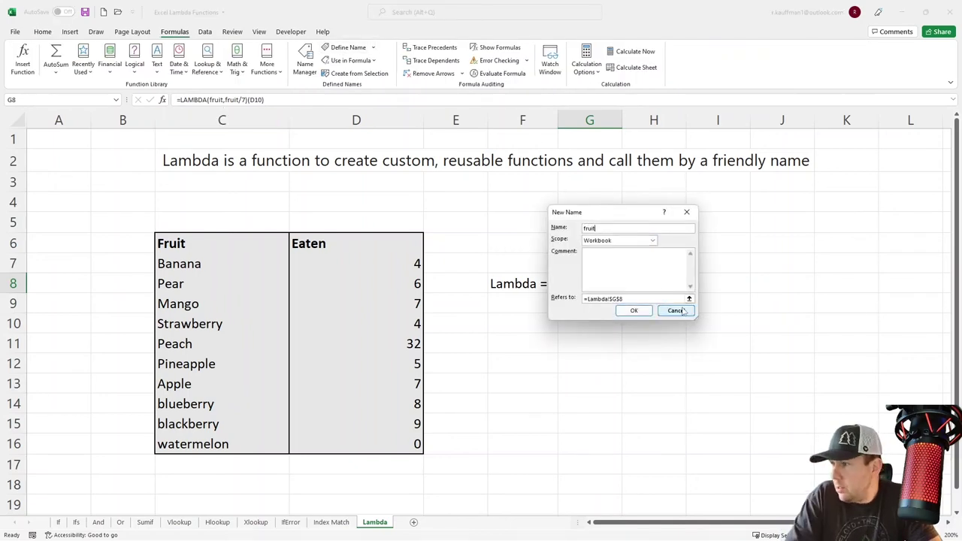
text(sperday)
drag(614, 217, 714, 207)
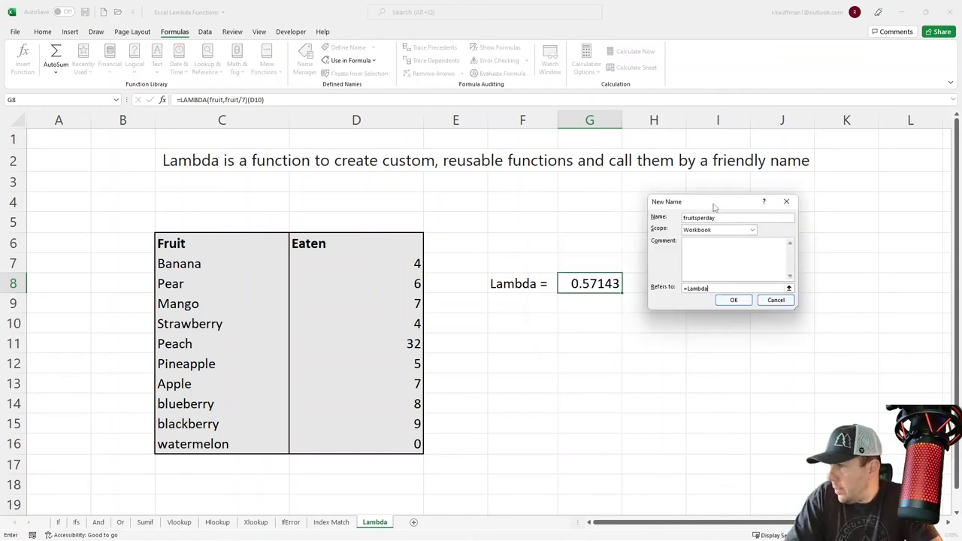
key(BackSpace)
key(BackSpace)
key(BackSpace)
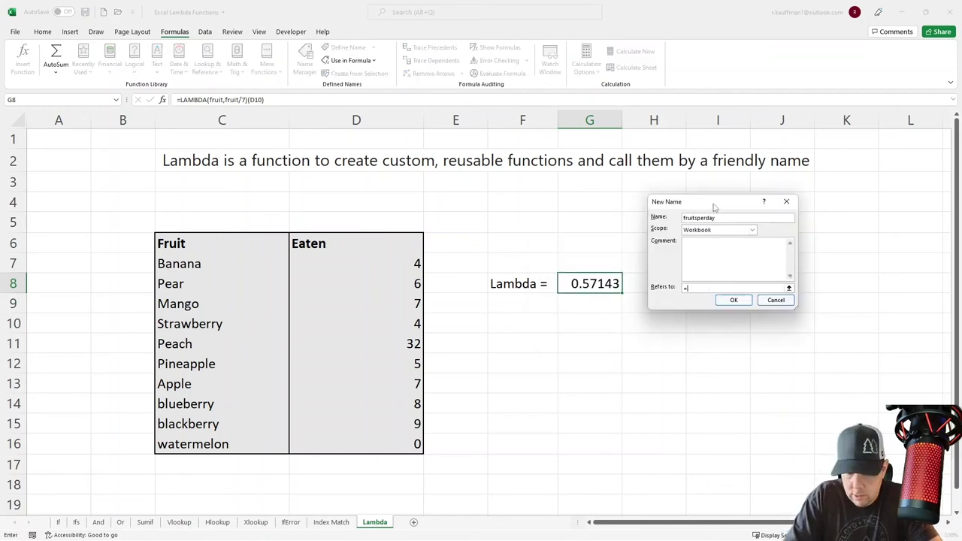
text(lam)
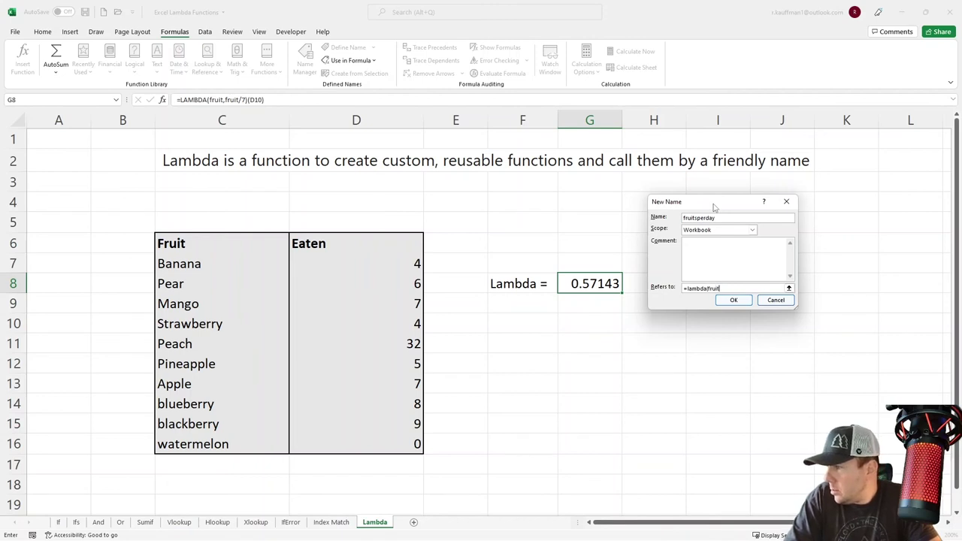
text(bda(fruit)
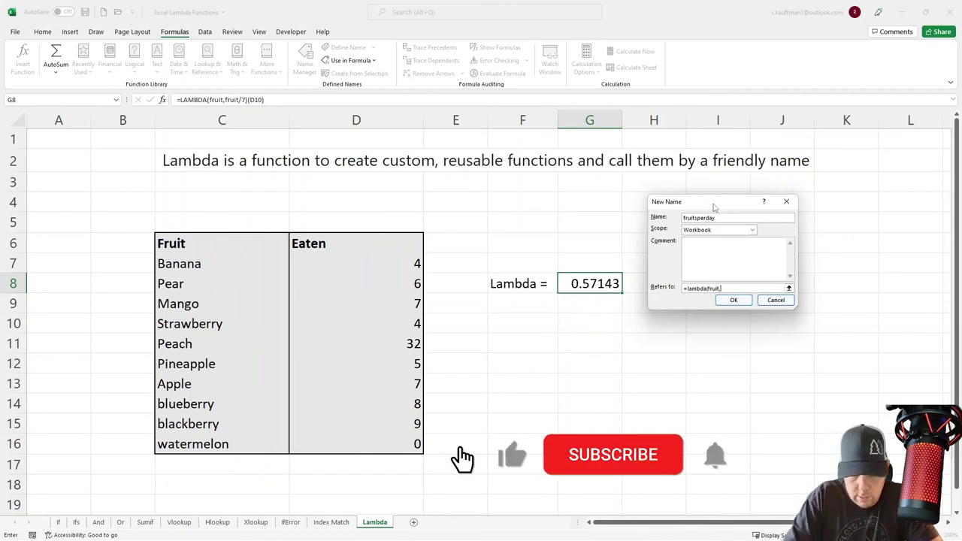
text(,fruit,)
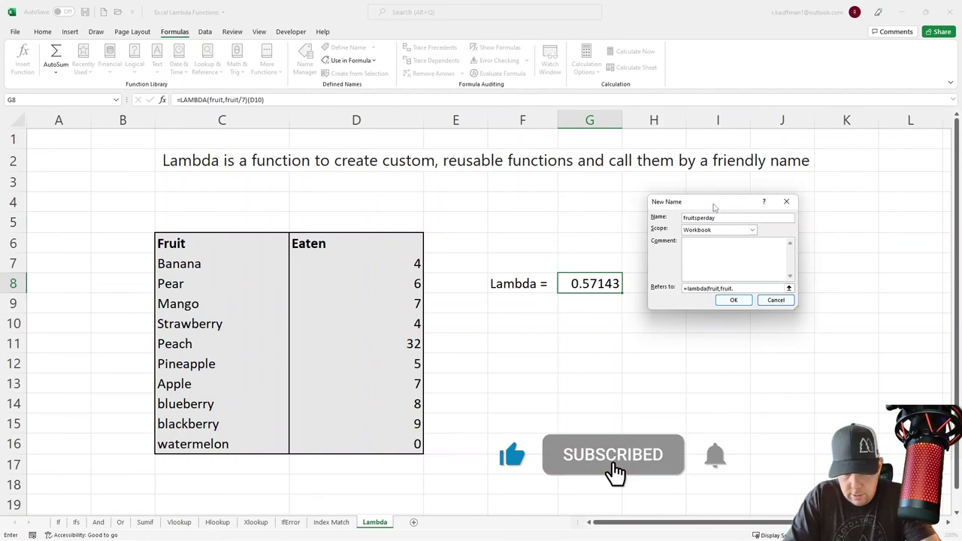
key(BackSpace)
text(/7)
key(BackSpace)
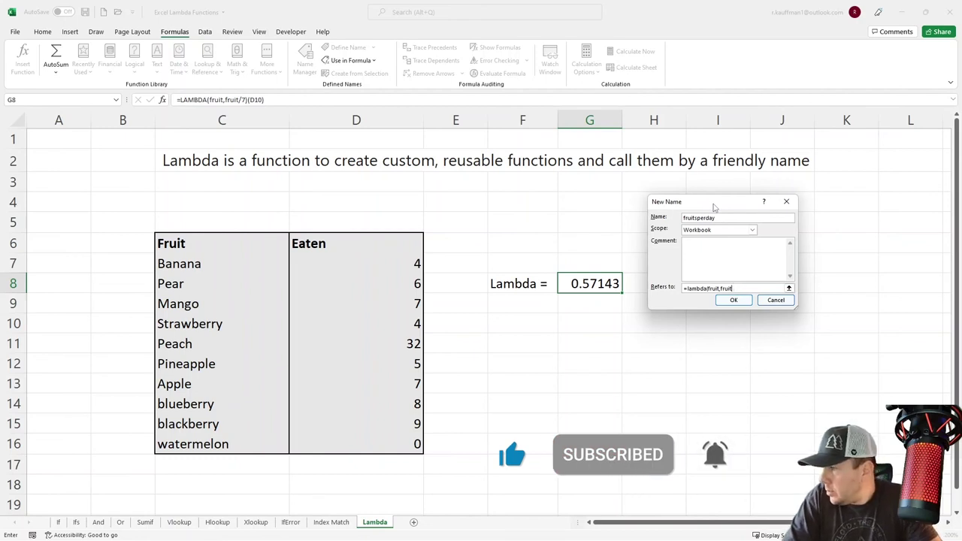
text(7))
key(Return)
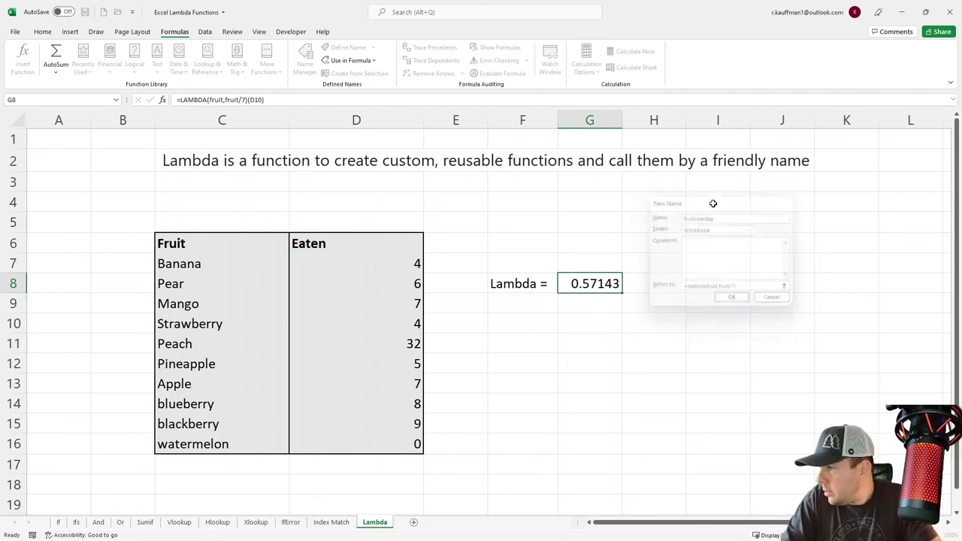
- Apply fruitsperday in G9 to D10 (0.57143) and in G10 to D14 (1.14286)
click(602, 308)
text(=)
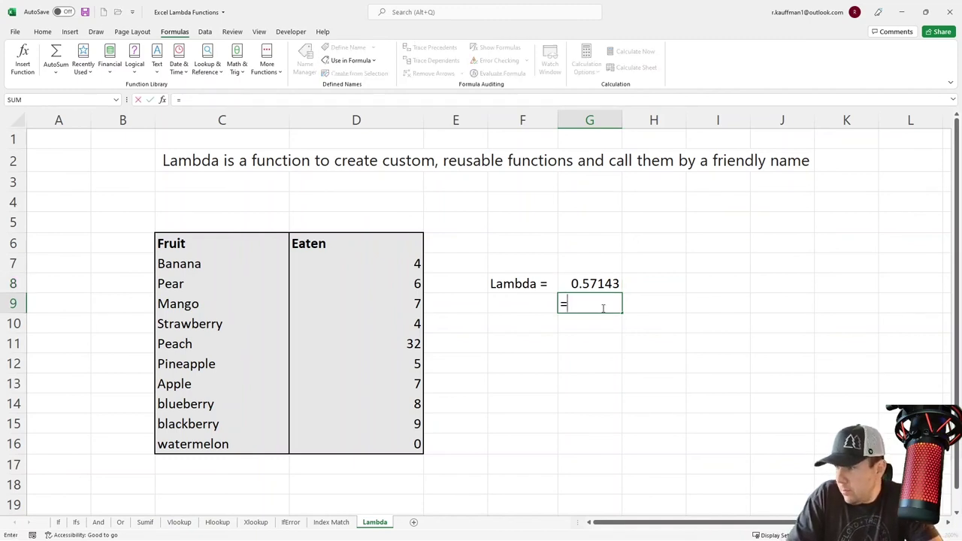
text(fr)
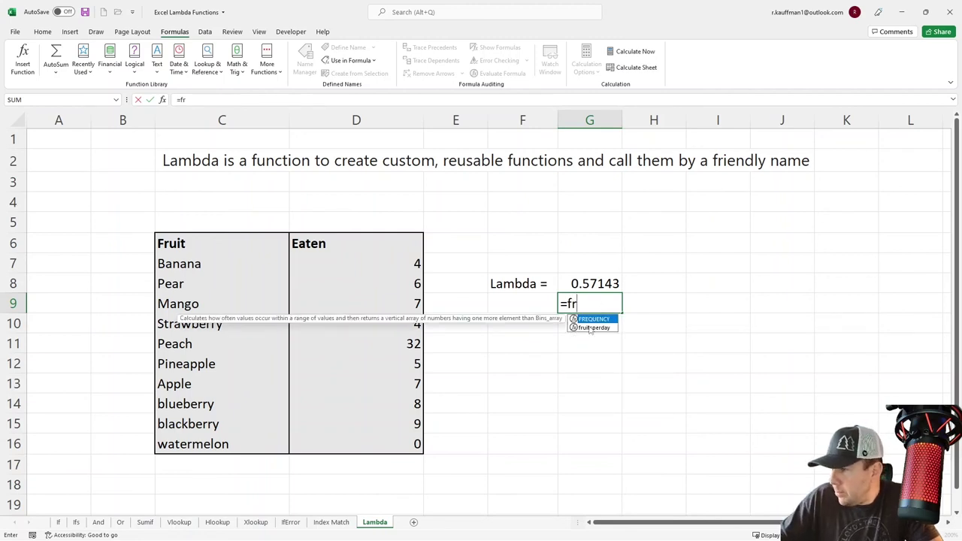
double_click(590, 329)
click(375, 322)
key(Return)
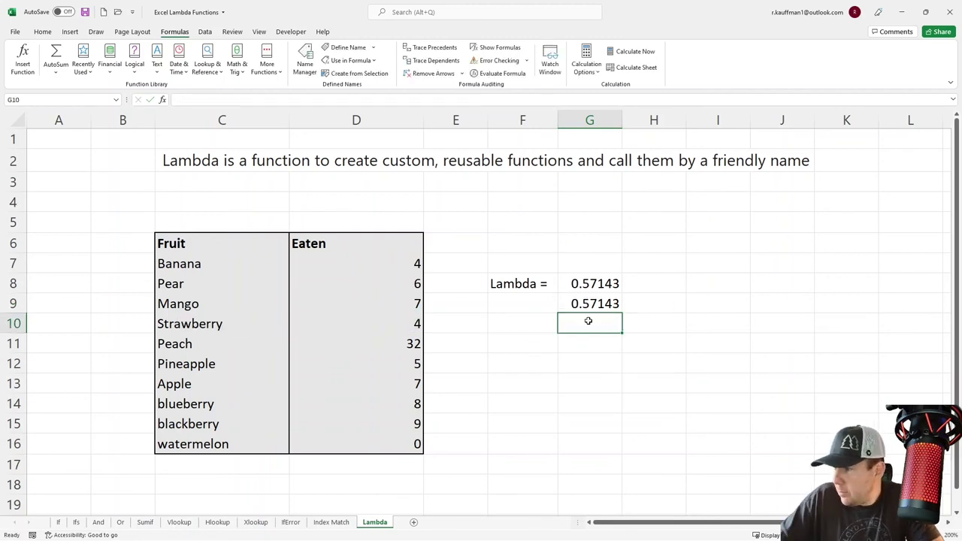
text(=)
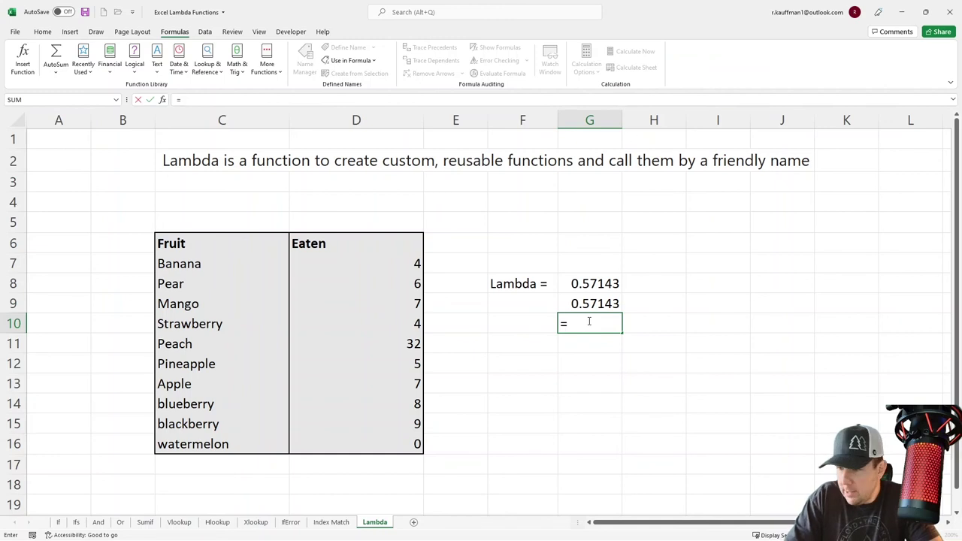
text(fru)
key(Tab)
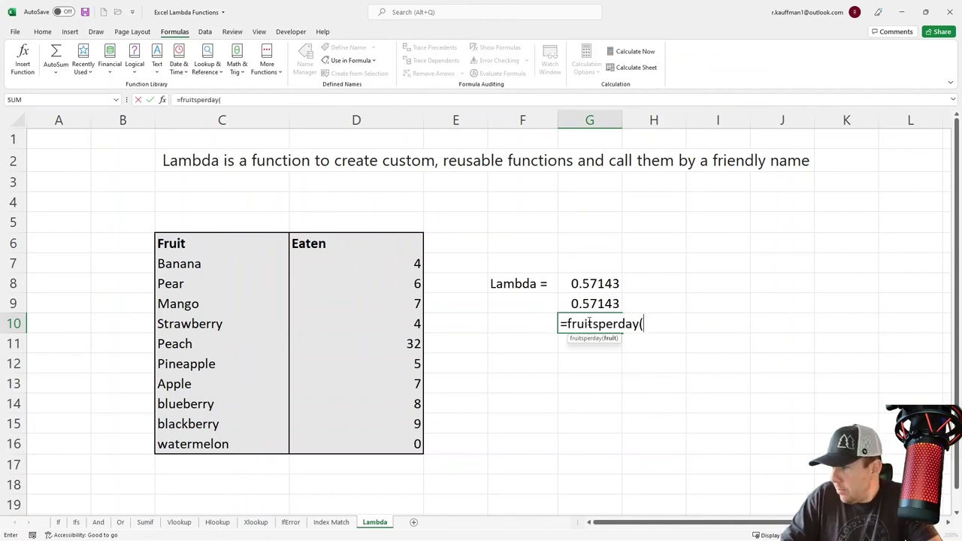
click(352, 404)
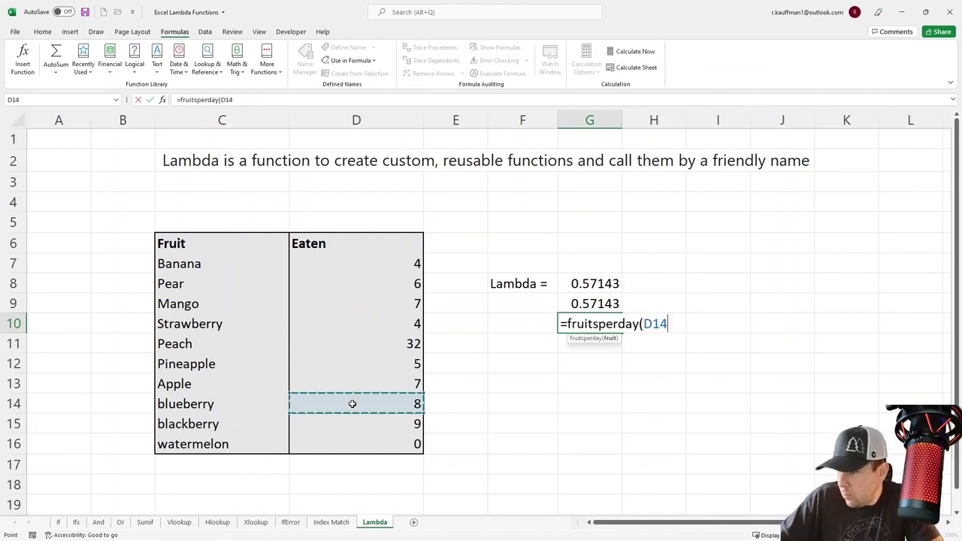
text())
key(Return)
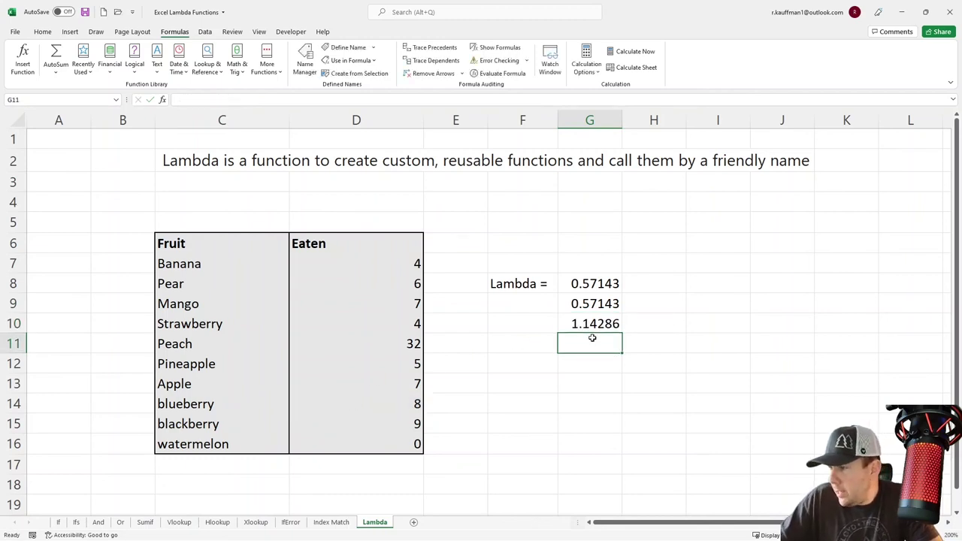
- Enter =fruitsperday(D11) in G11, returning 4.57143
drag(350, 247, 368, 442)
click(579, 338)
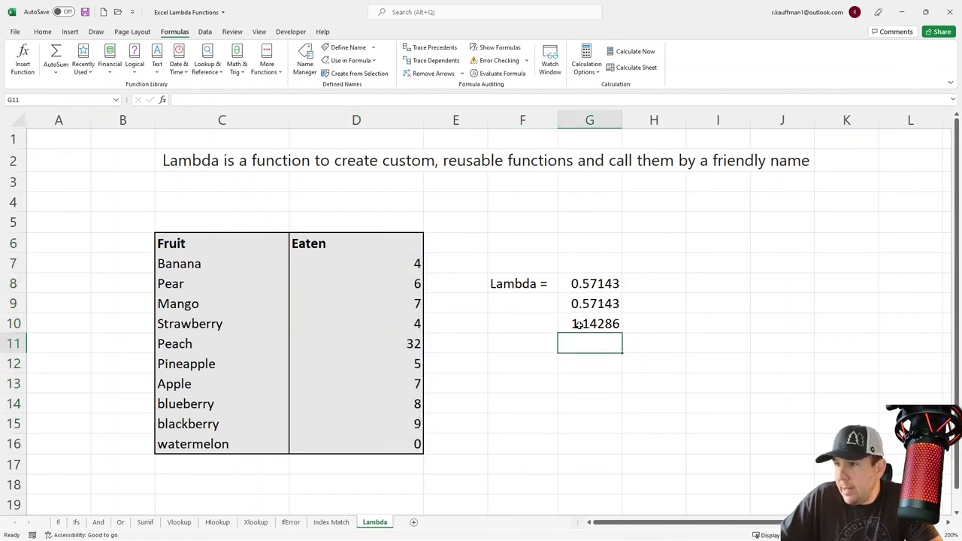
click(579, 324)
click(583, 346)
text(=fruitsperday()
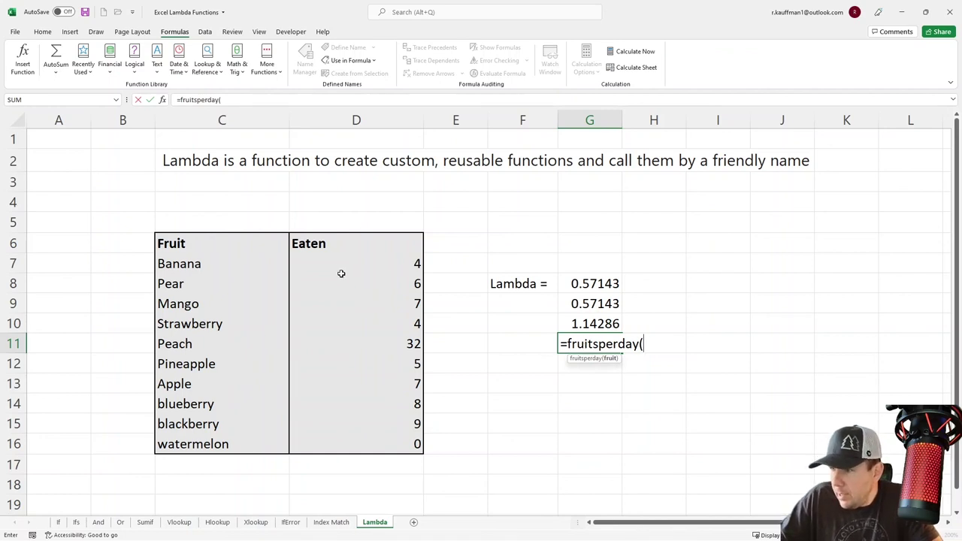
click(342, 343)
text())
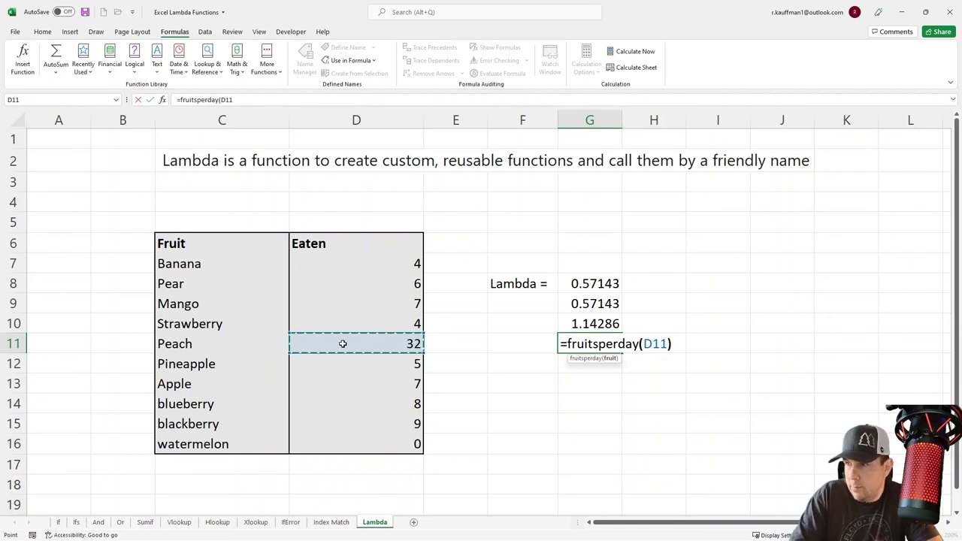
key(Return)
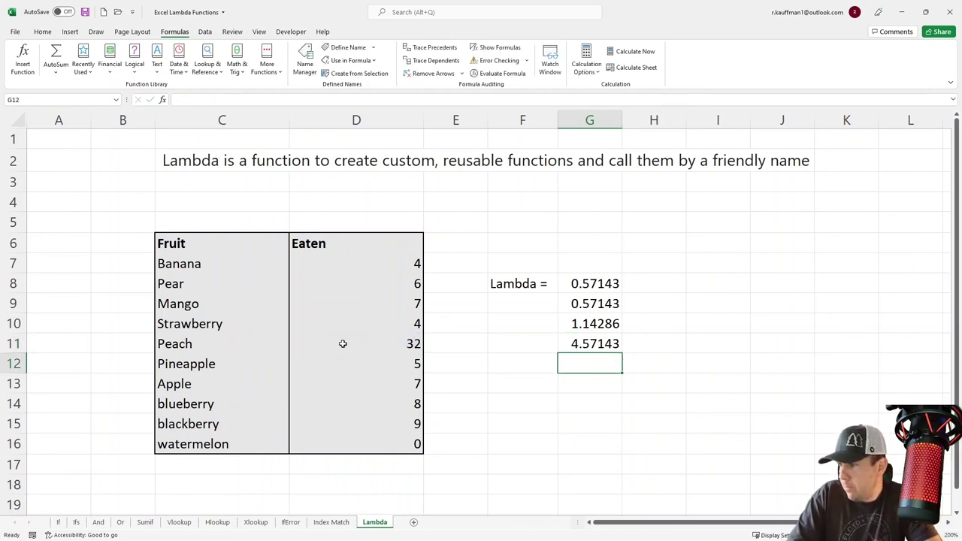